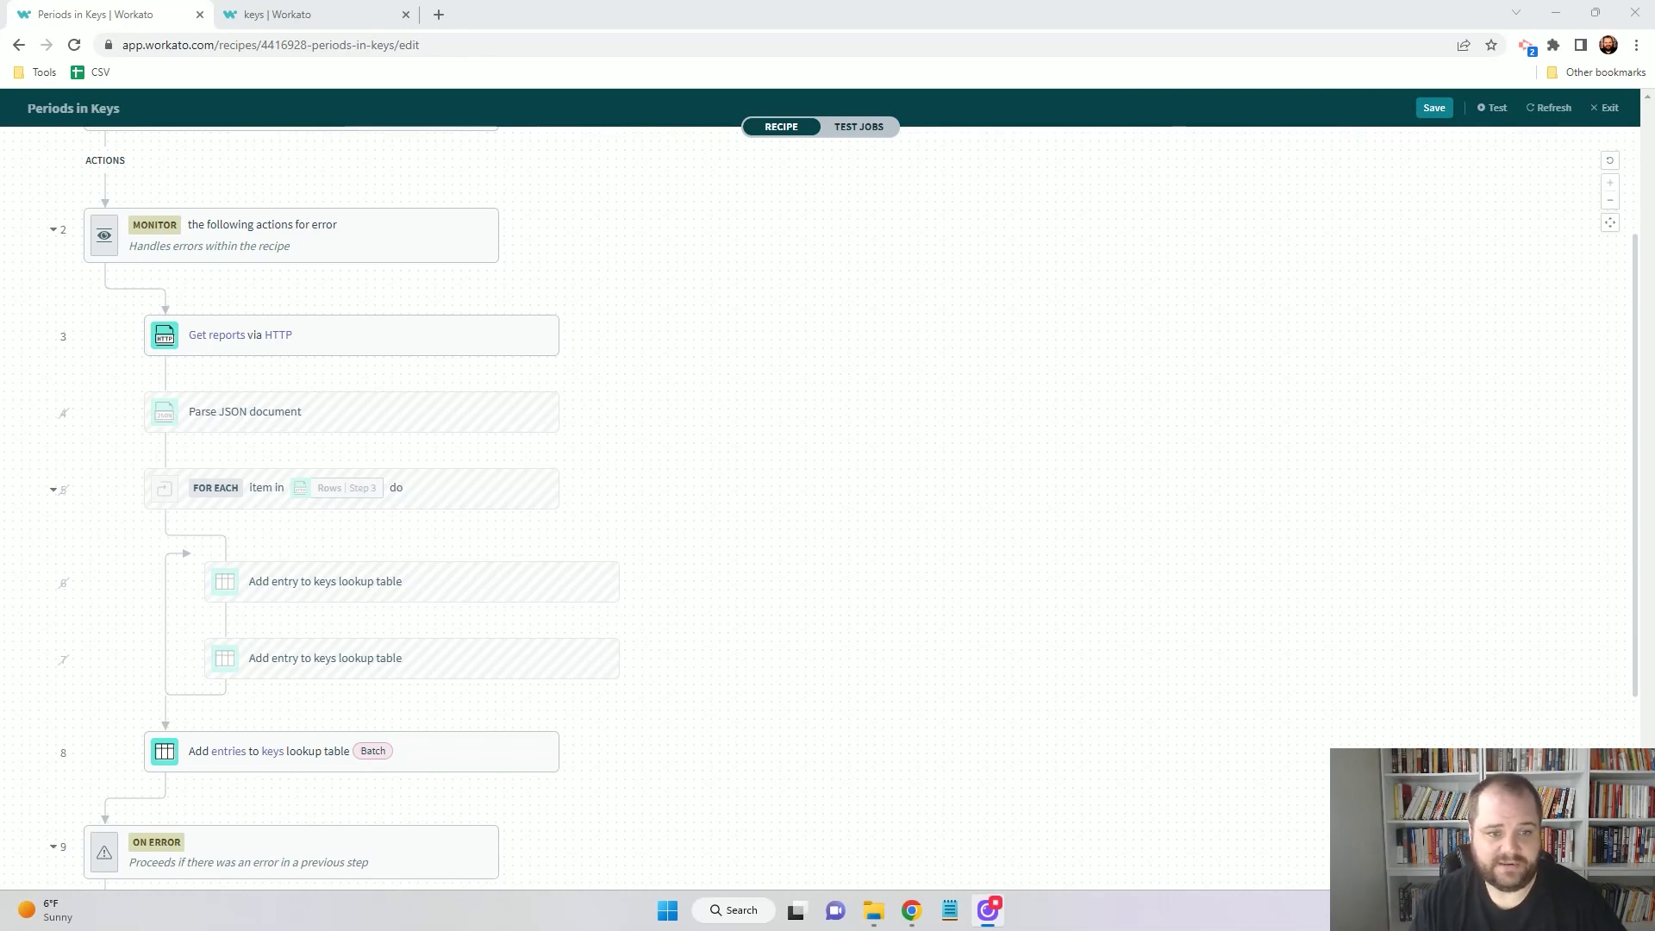
# - Scroll the HTTP step's setup to the response schema (user.userid, course.code, response headers)
pyautogui.click(491, 344)
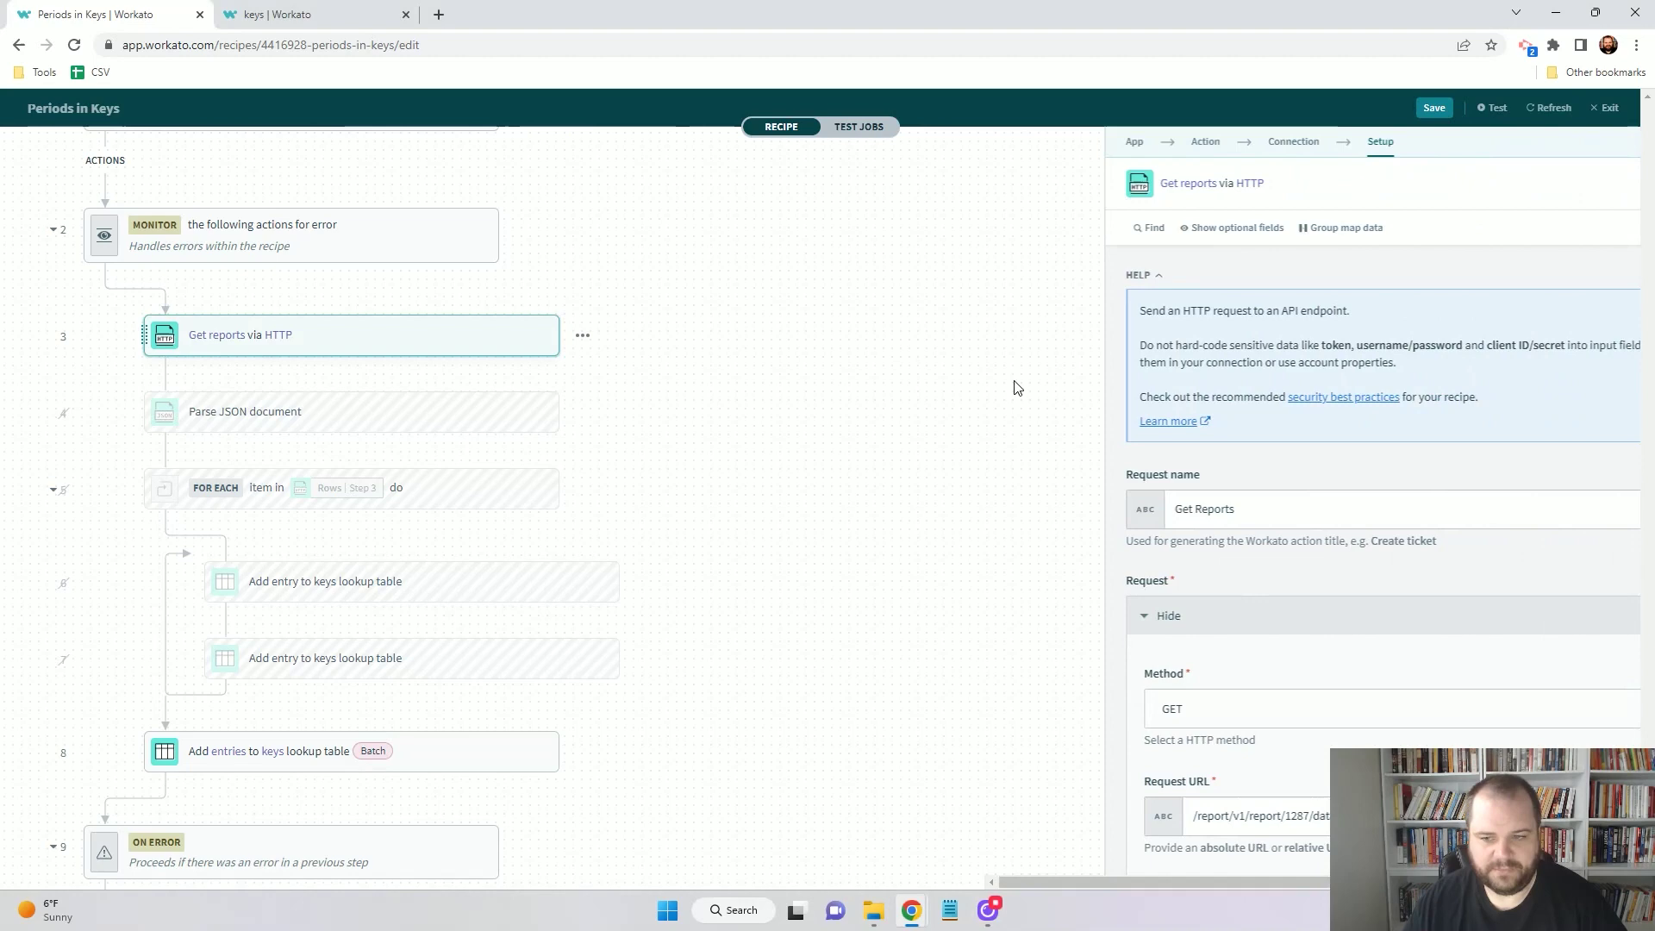
pyautogui.scroll(-6, 1407, 650)
pyautogui.scroll(-10, 1408, 650)
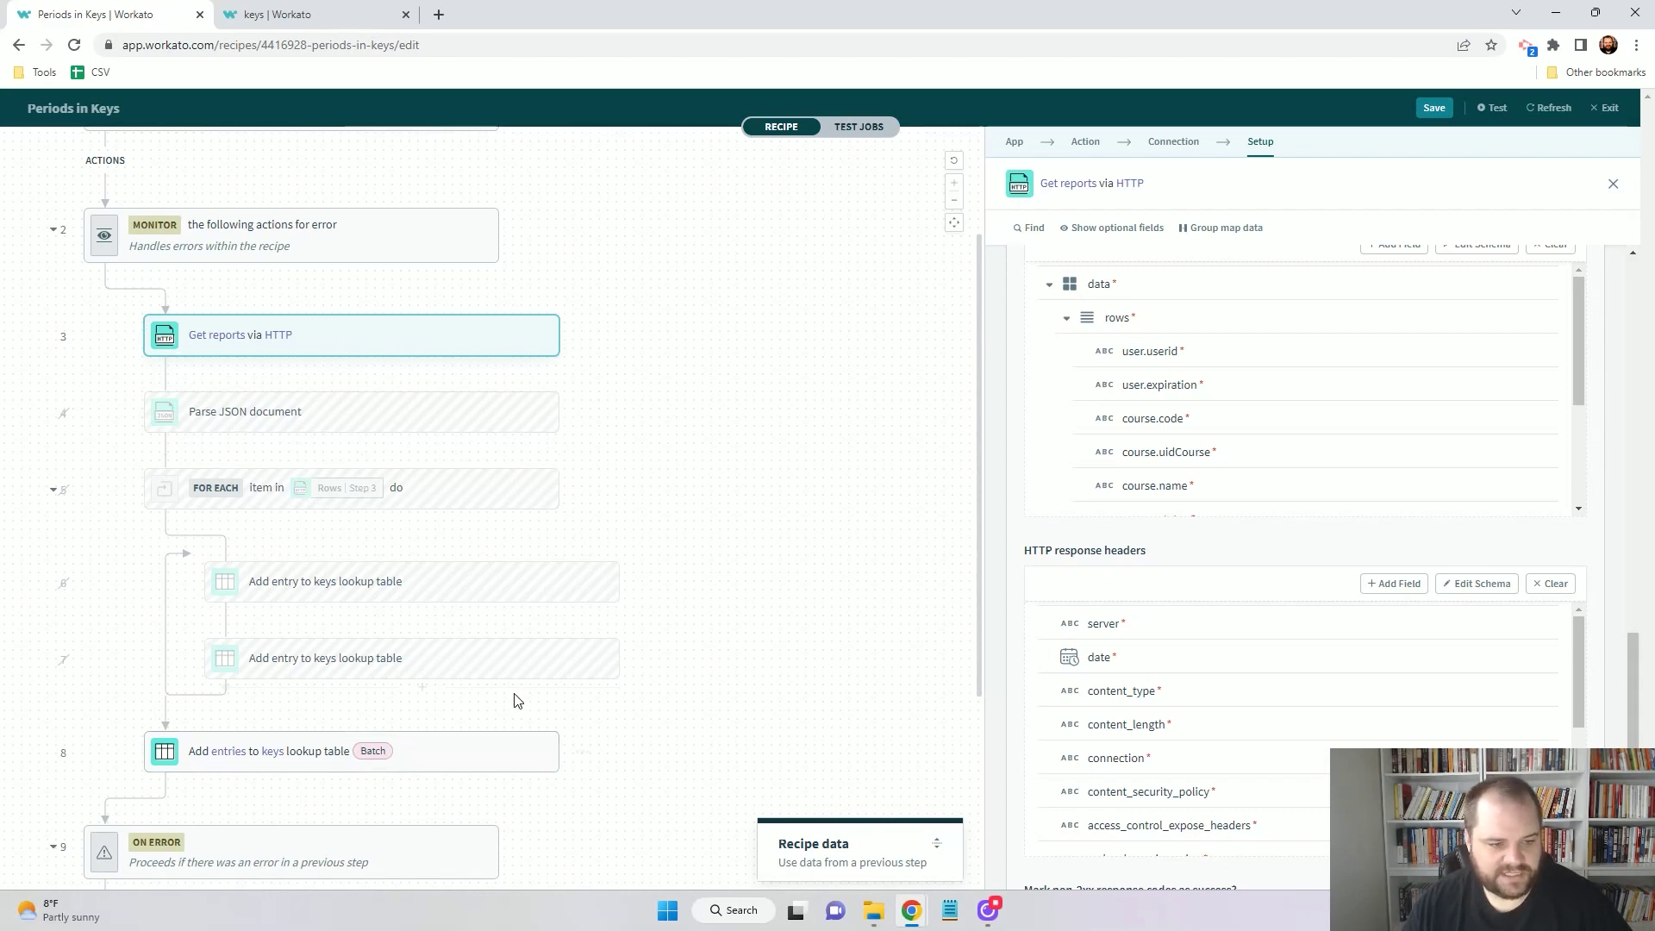
# - Check the keys lookup table, then set the batch step's Entries source list to Rows (Step 3)
pyautogui.click(417, 762)
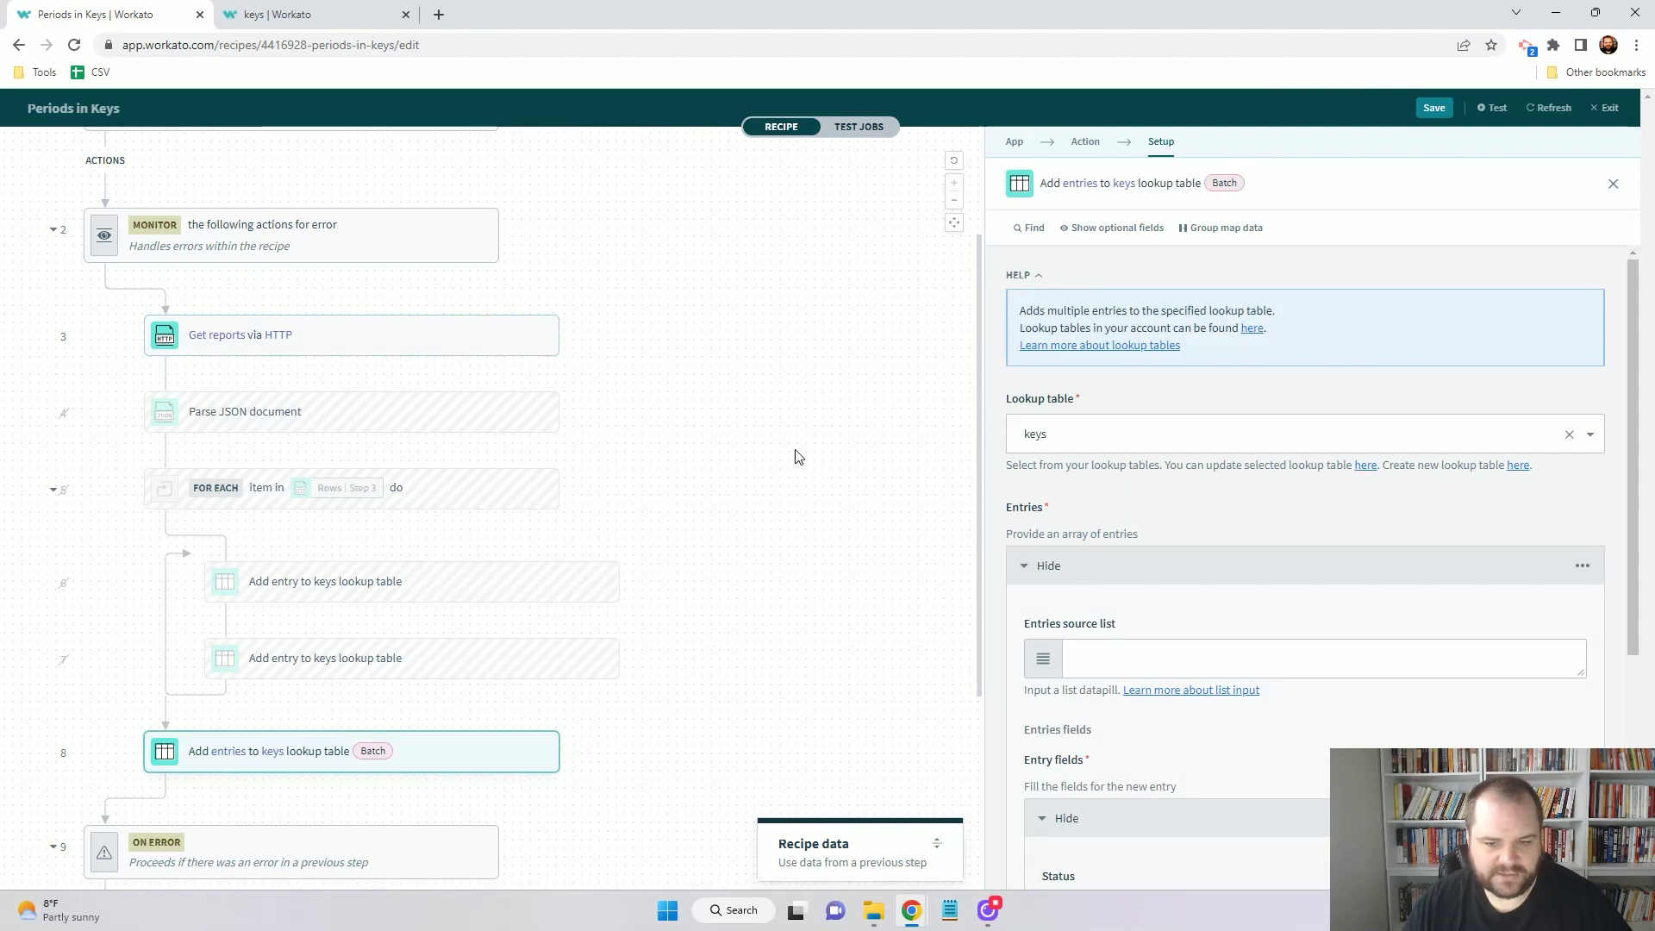
pyautogui.click(284, 15)
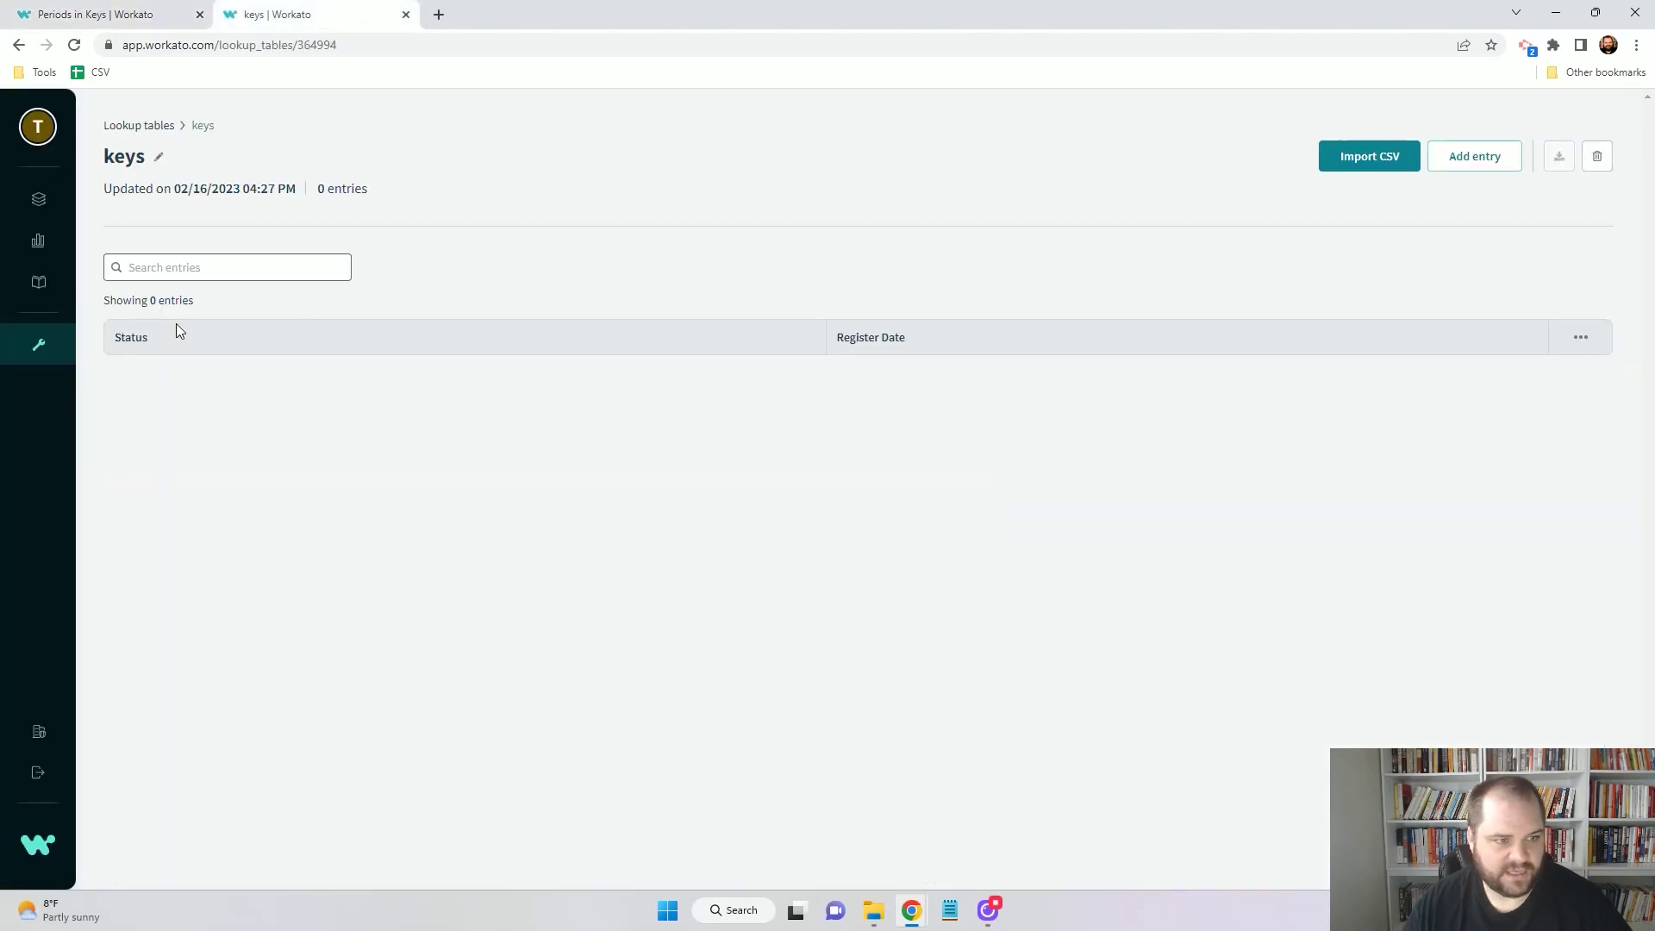
pyautogui.click(101, 19)
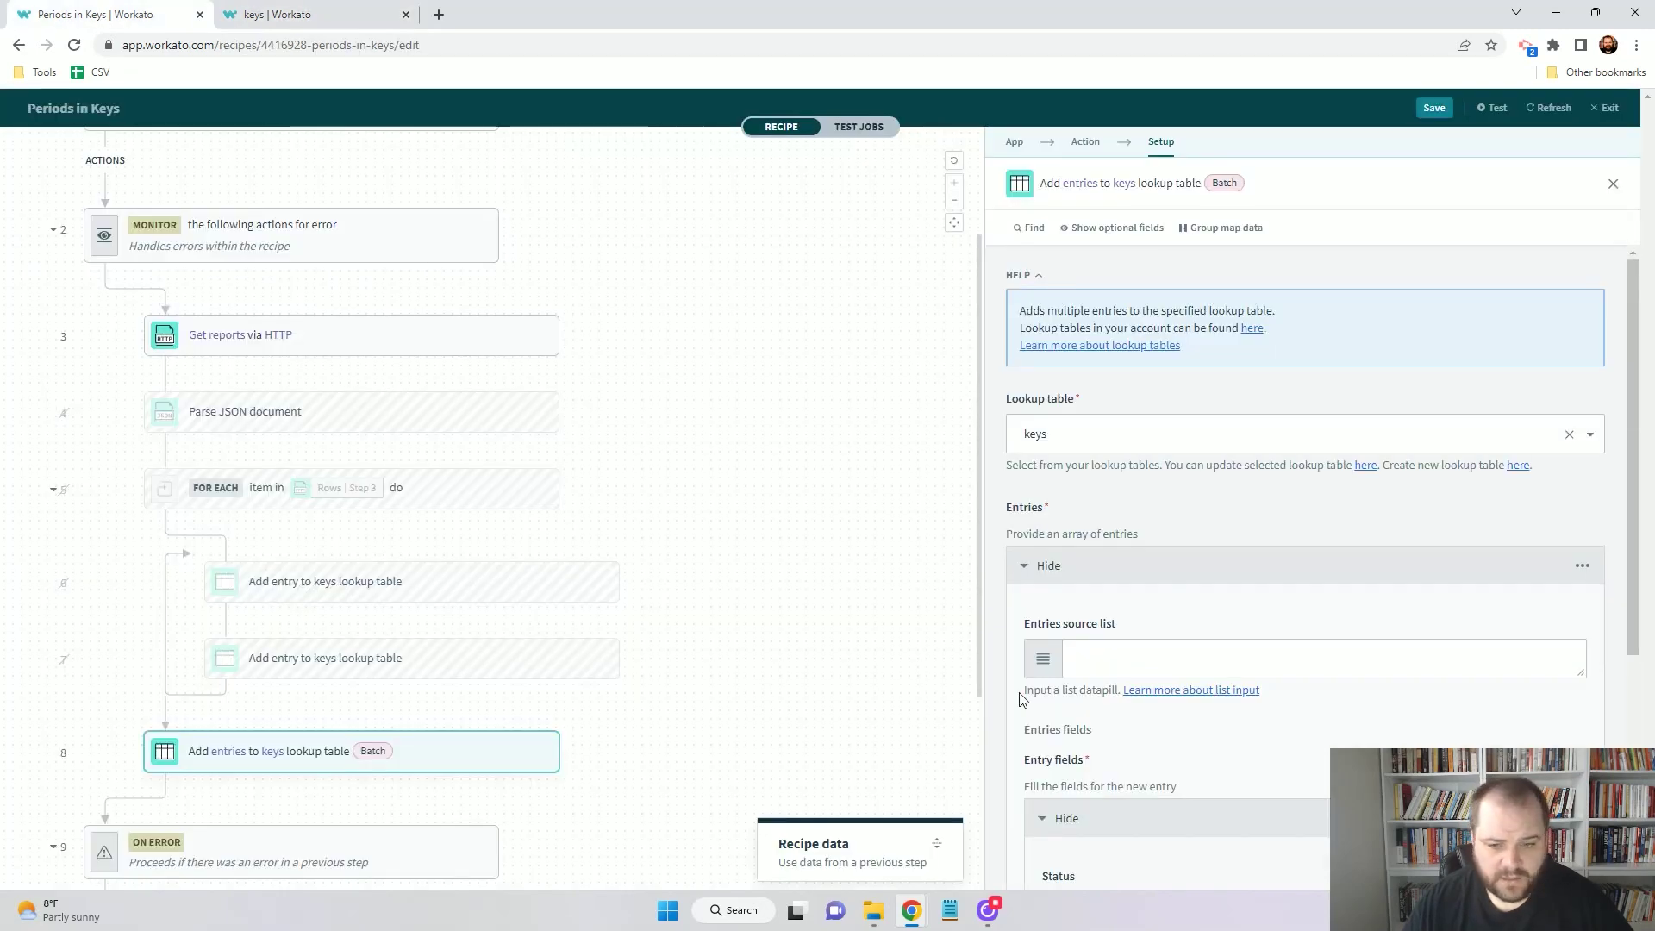
pyautogui.scroll(-3, 1060, 638)
pyautogui.click(1319, 399)
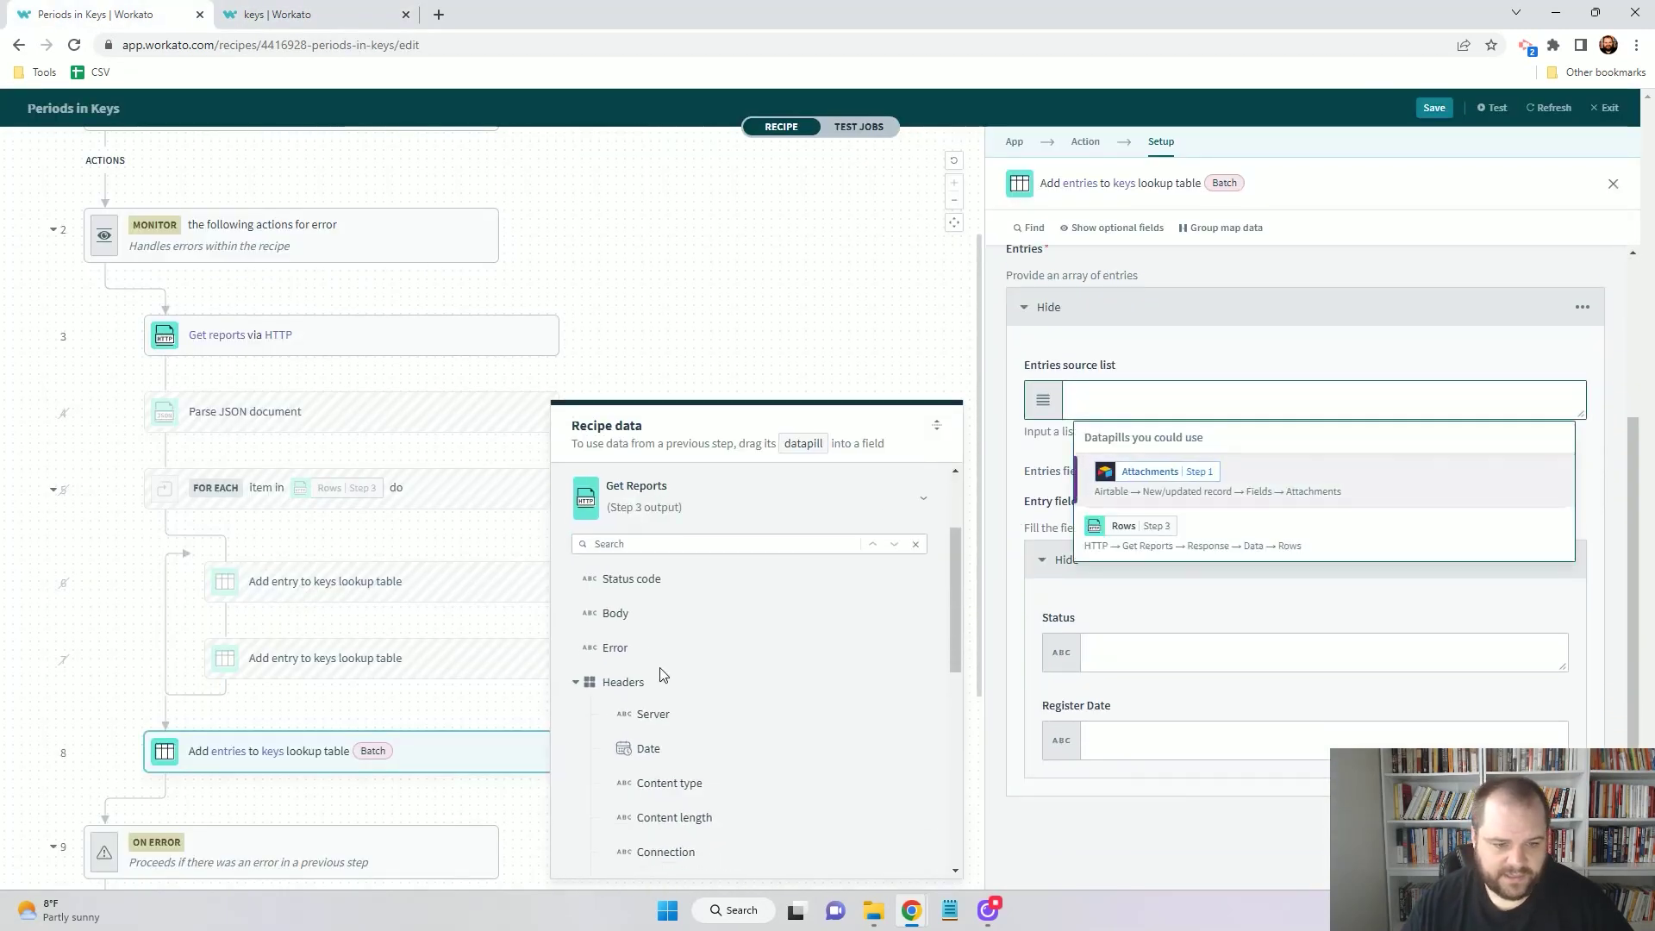
pyautogui.scroll(-5, 720, 715)
pyautogui.click(611, 715)
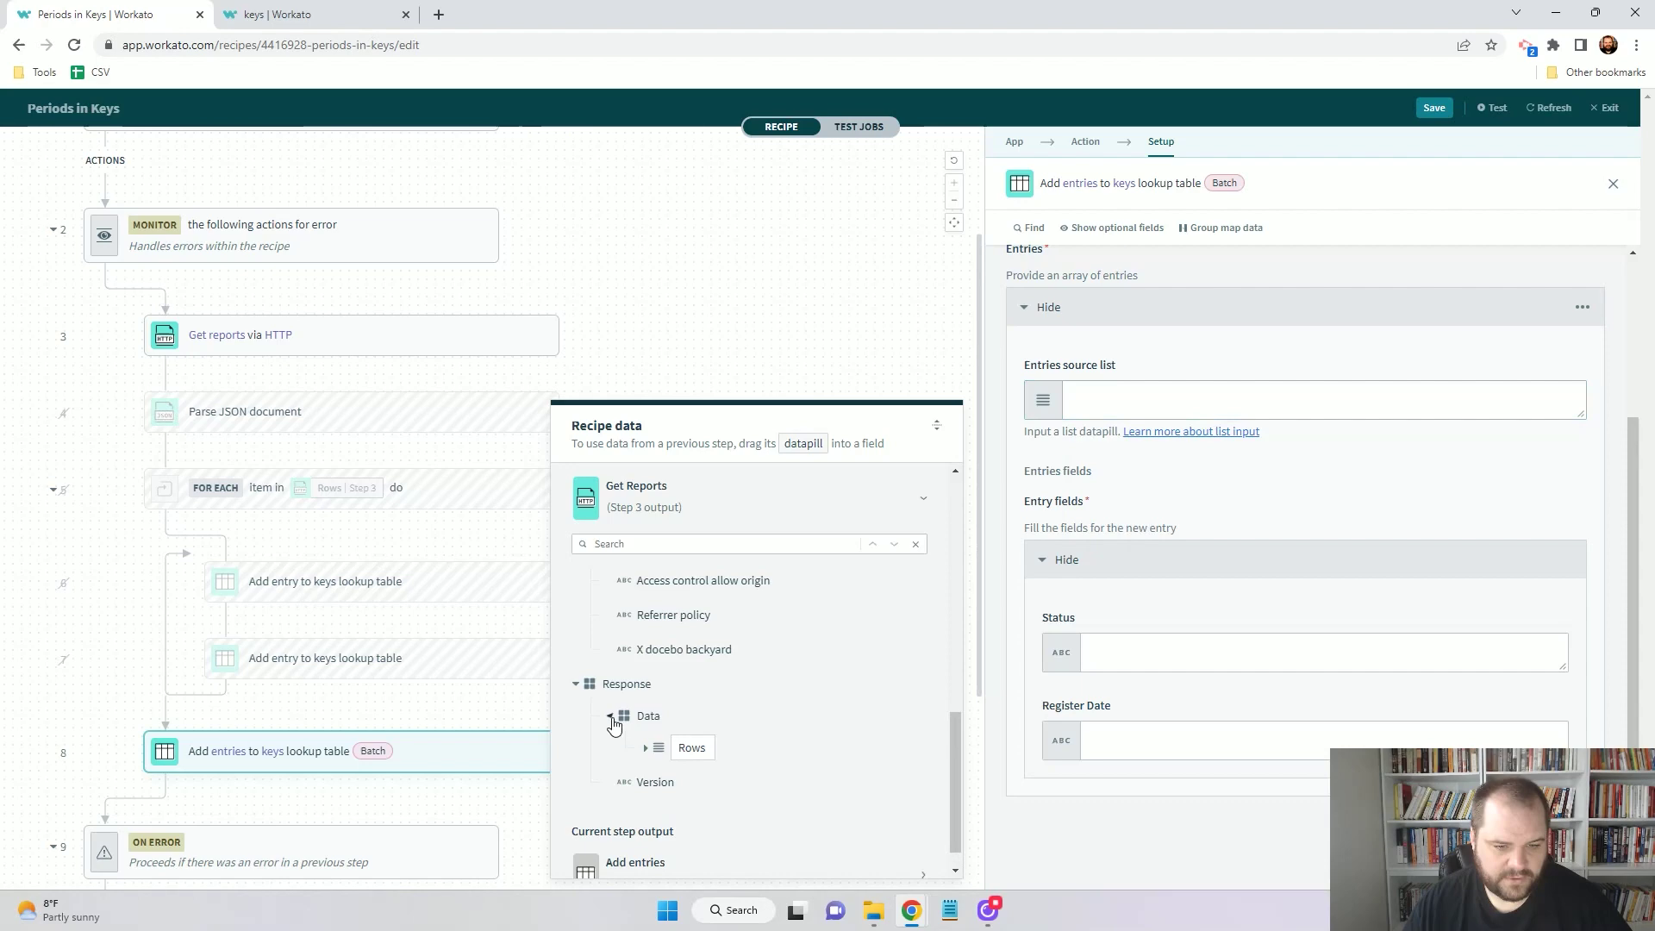
pyautogui.click(691, 747)
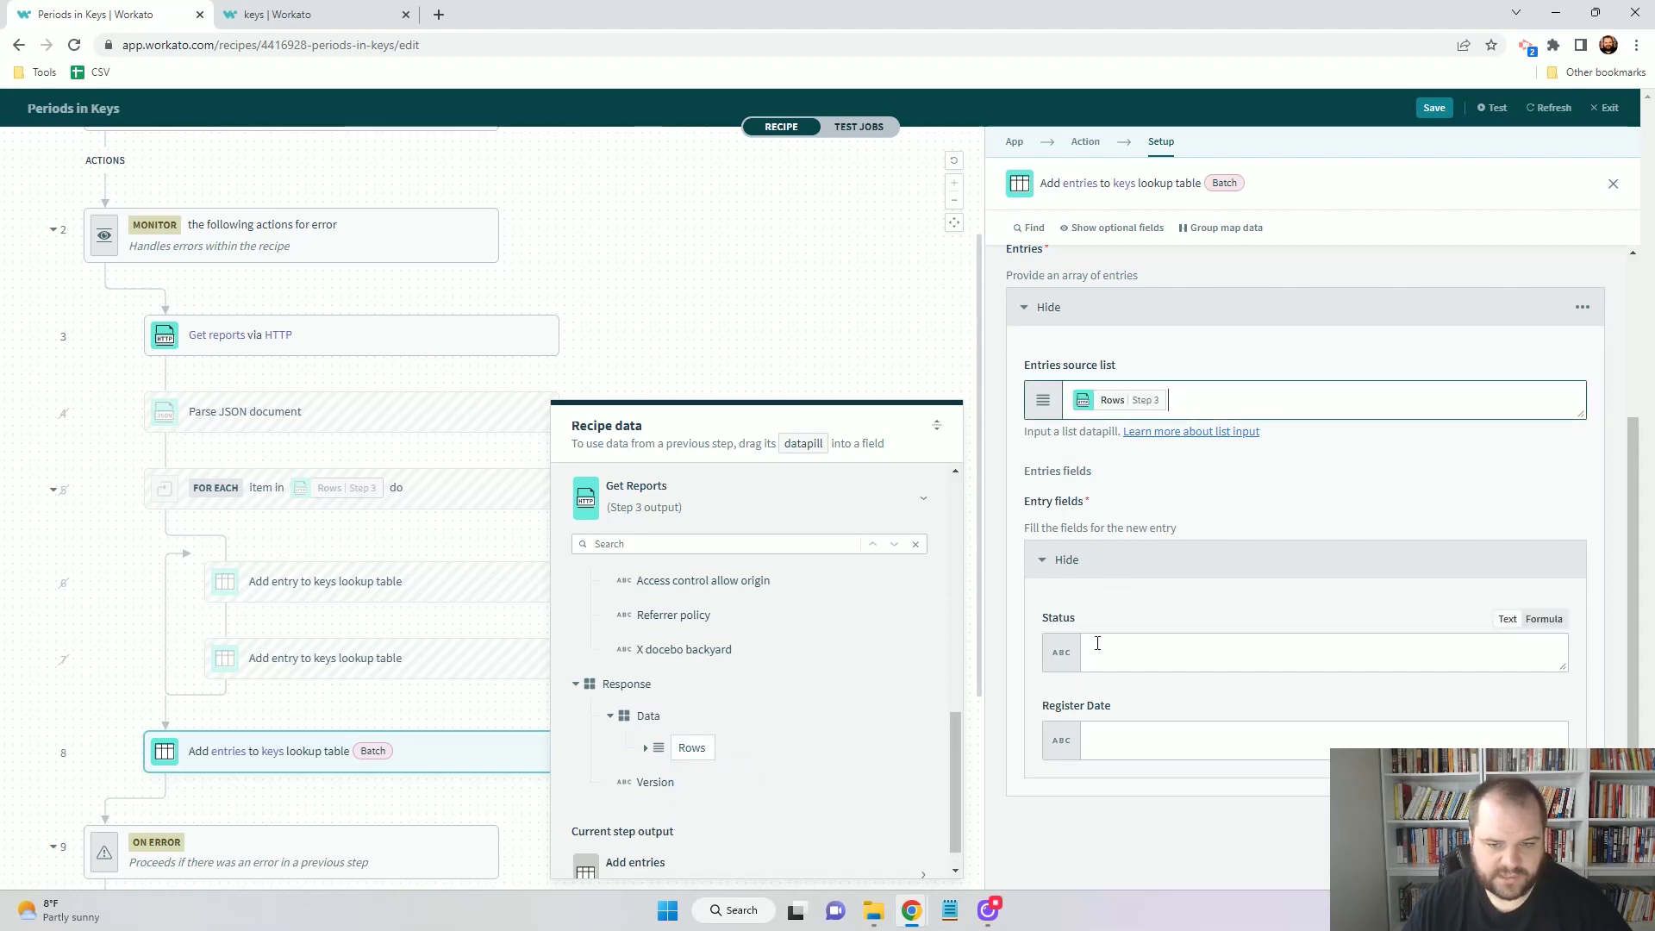
# - Map Course.status into Status and User.register date into Register Date
pyautogui.click(1096, 652)
pyautogui.click(643, 748)
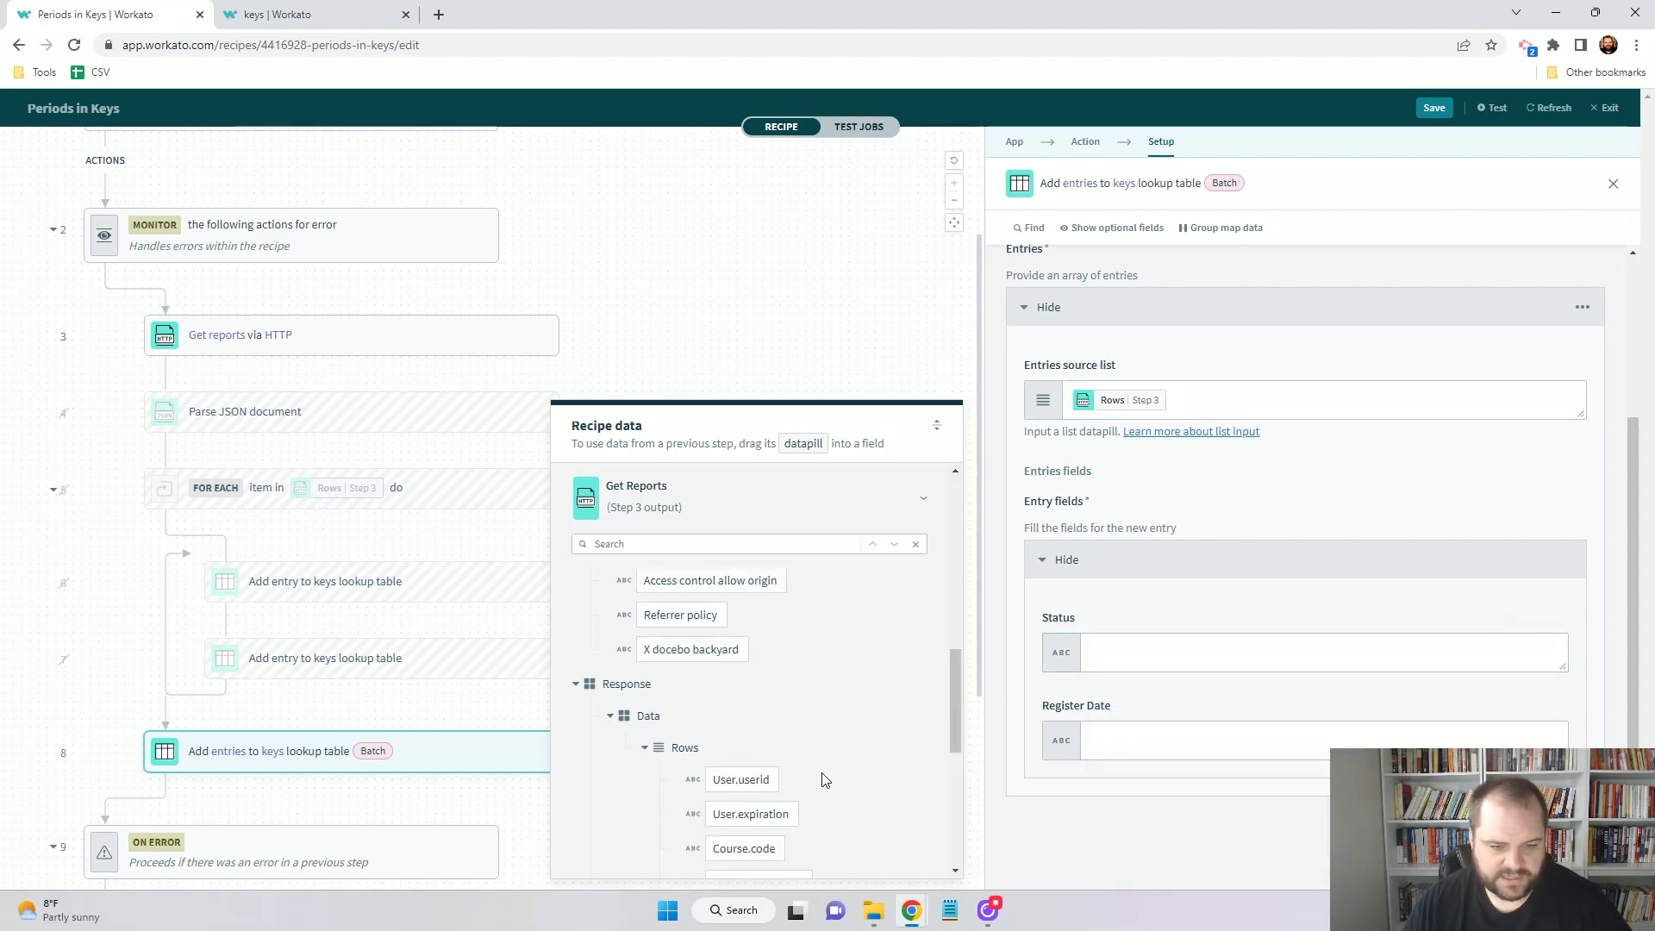
pyautogui.scroll(-2, 823, 778)
pyautogui.scroll(-1, 820, 775)
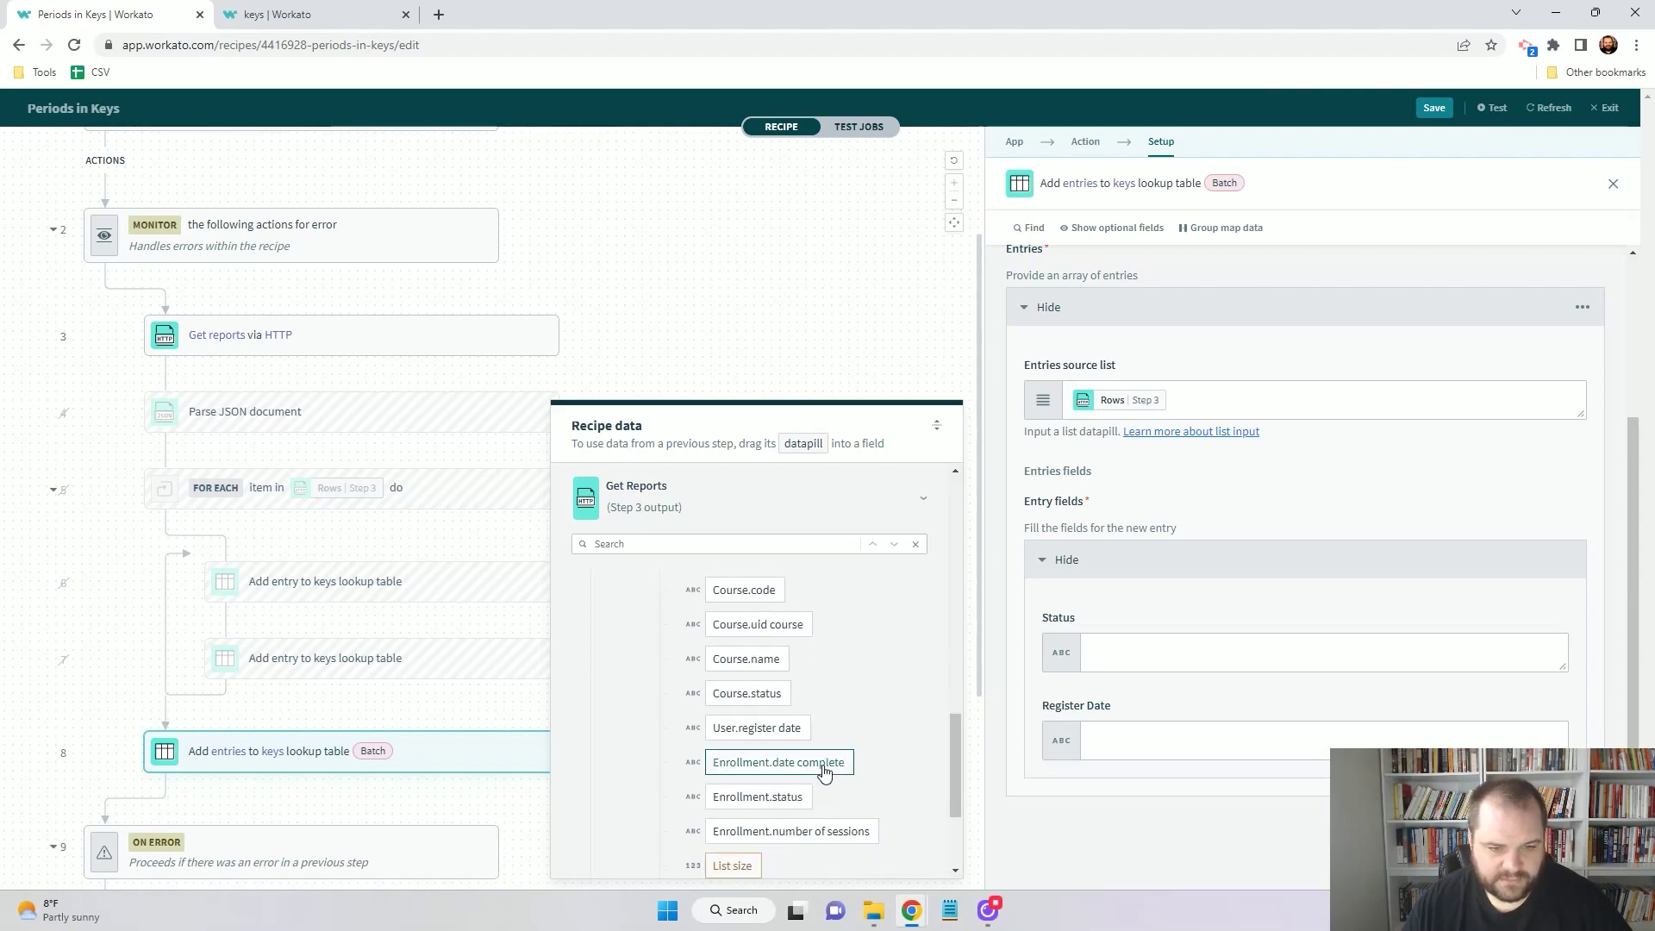
pyautogui.moveTo(777, 694); pyautogui.dragTo(1207, 655)
pyautogui.click(1135, 764)
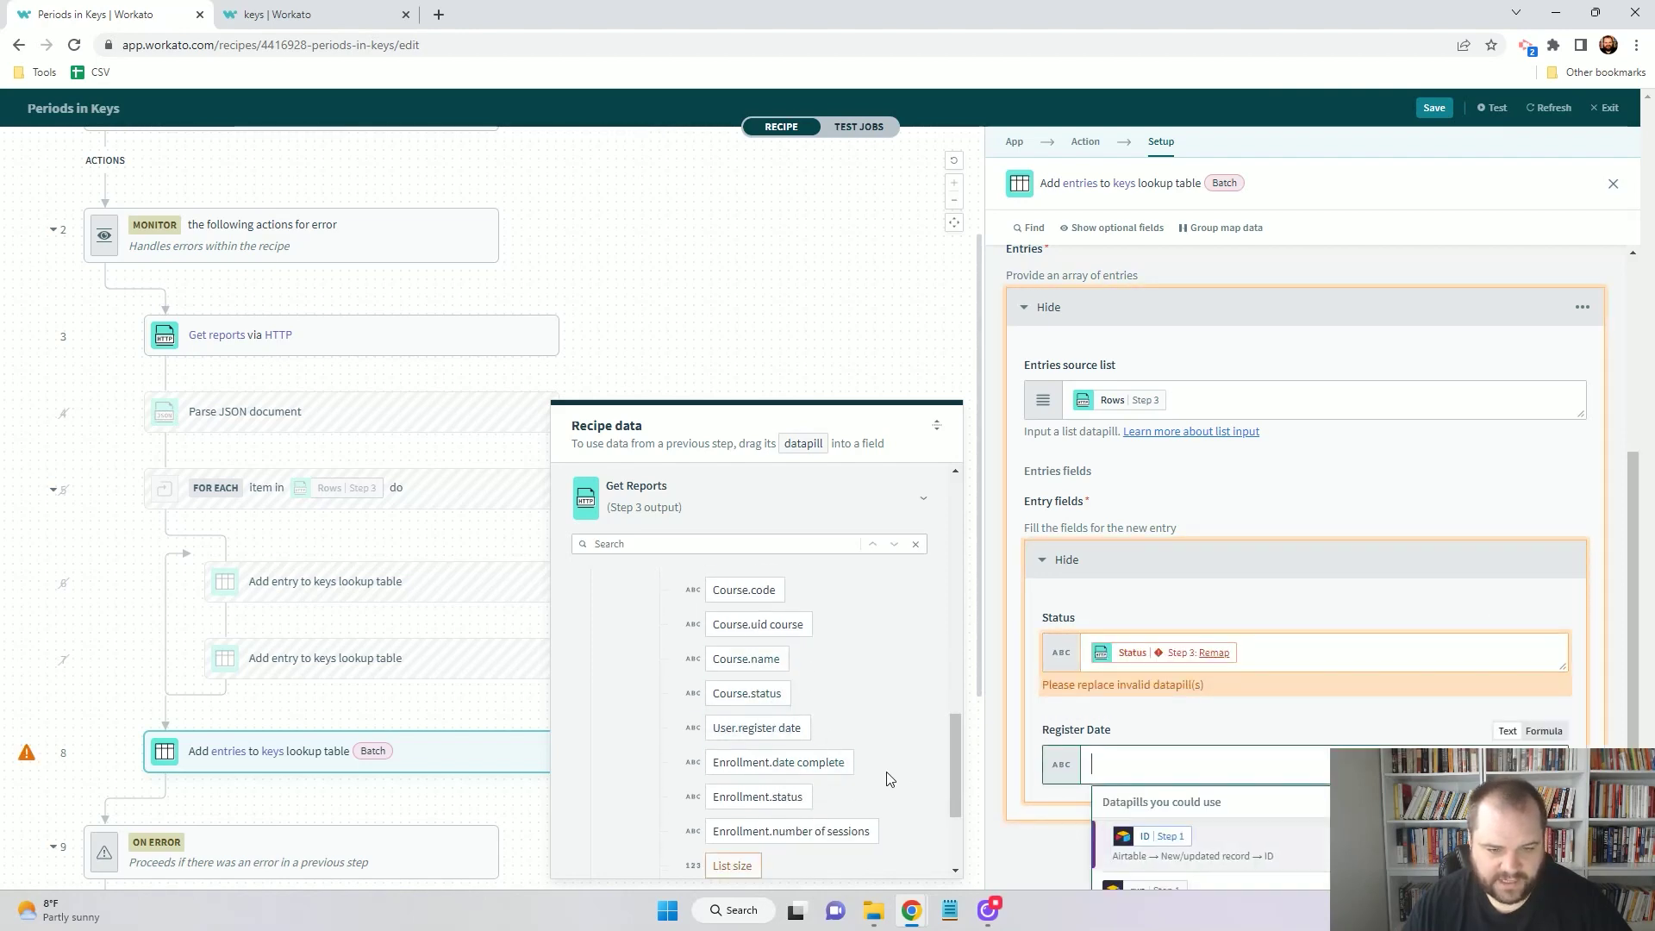
pyautogui.scroll(-1, 891, 779)
pyautogui.click(780, 646)
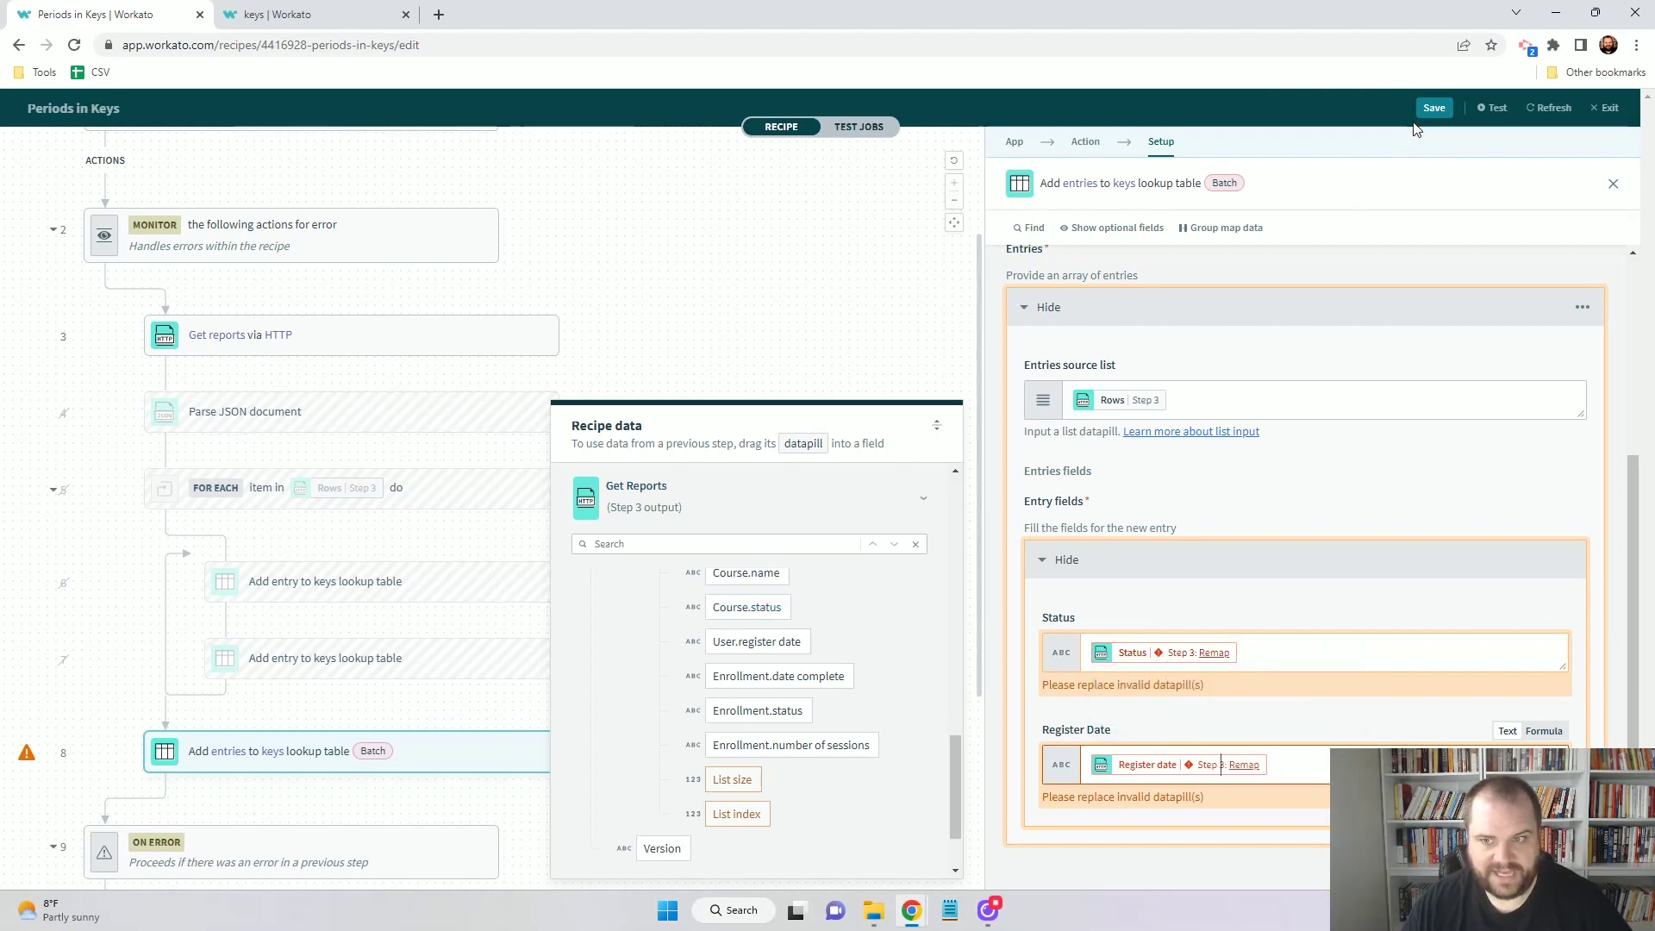
# - Save and exit the recipe, then repeat its most recent job
pyautogui.click(1434, 108)
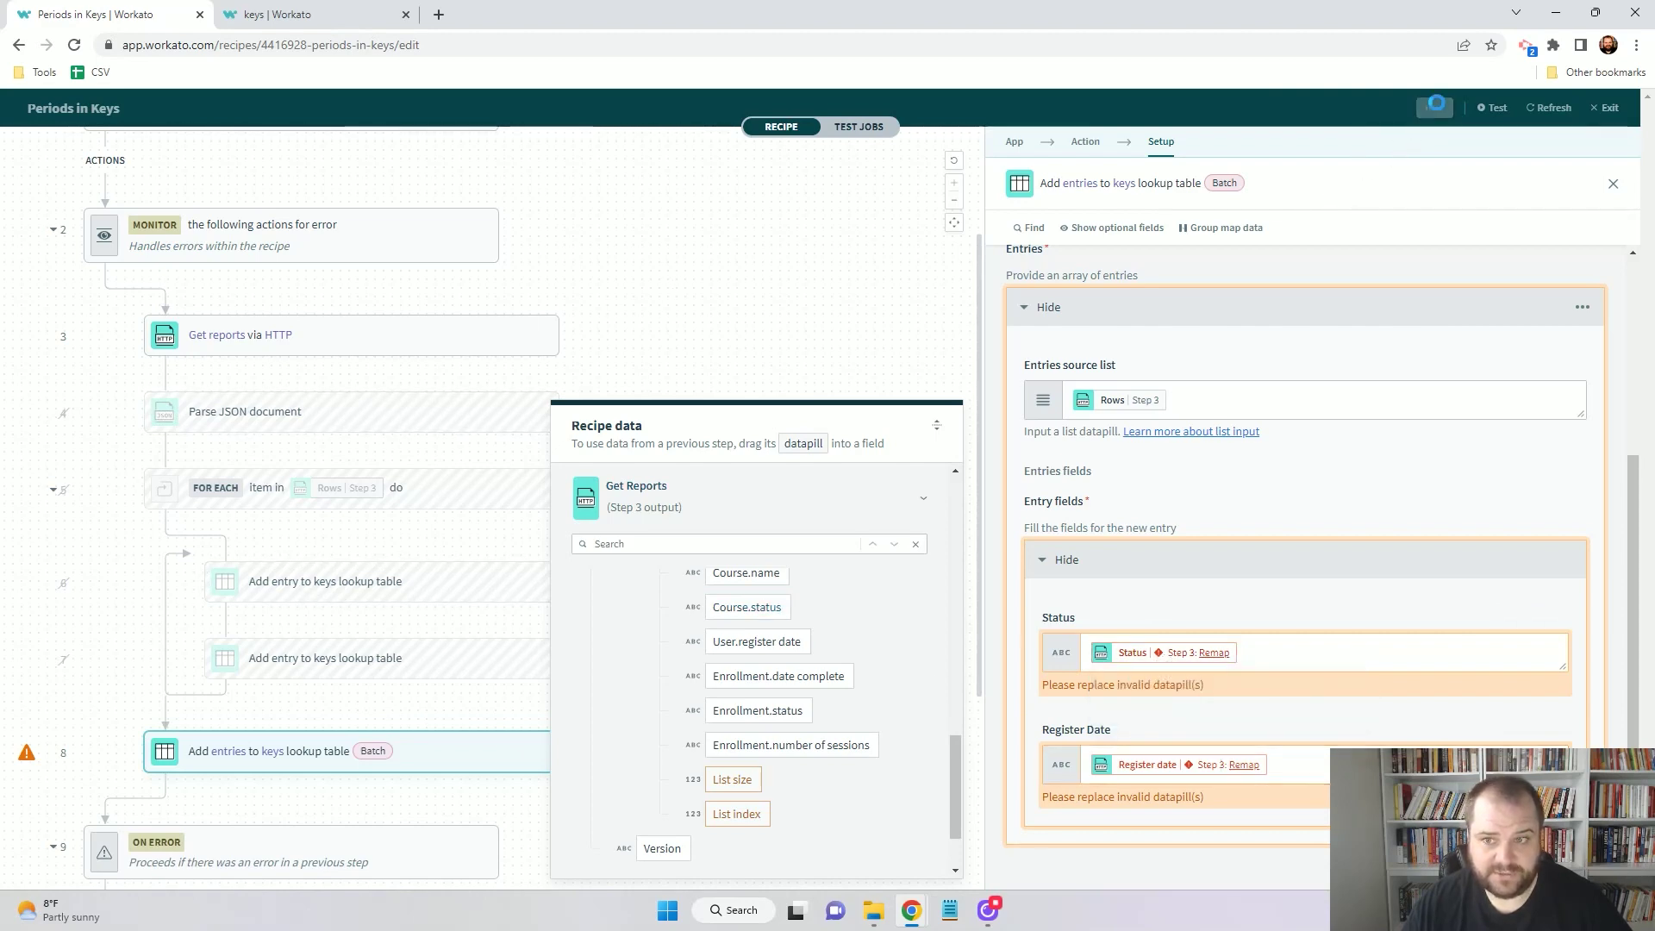
pyautogui.click(278, 15)
pyautogui.click(104, 13)
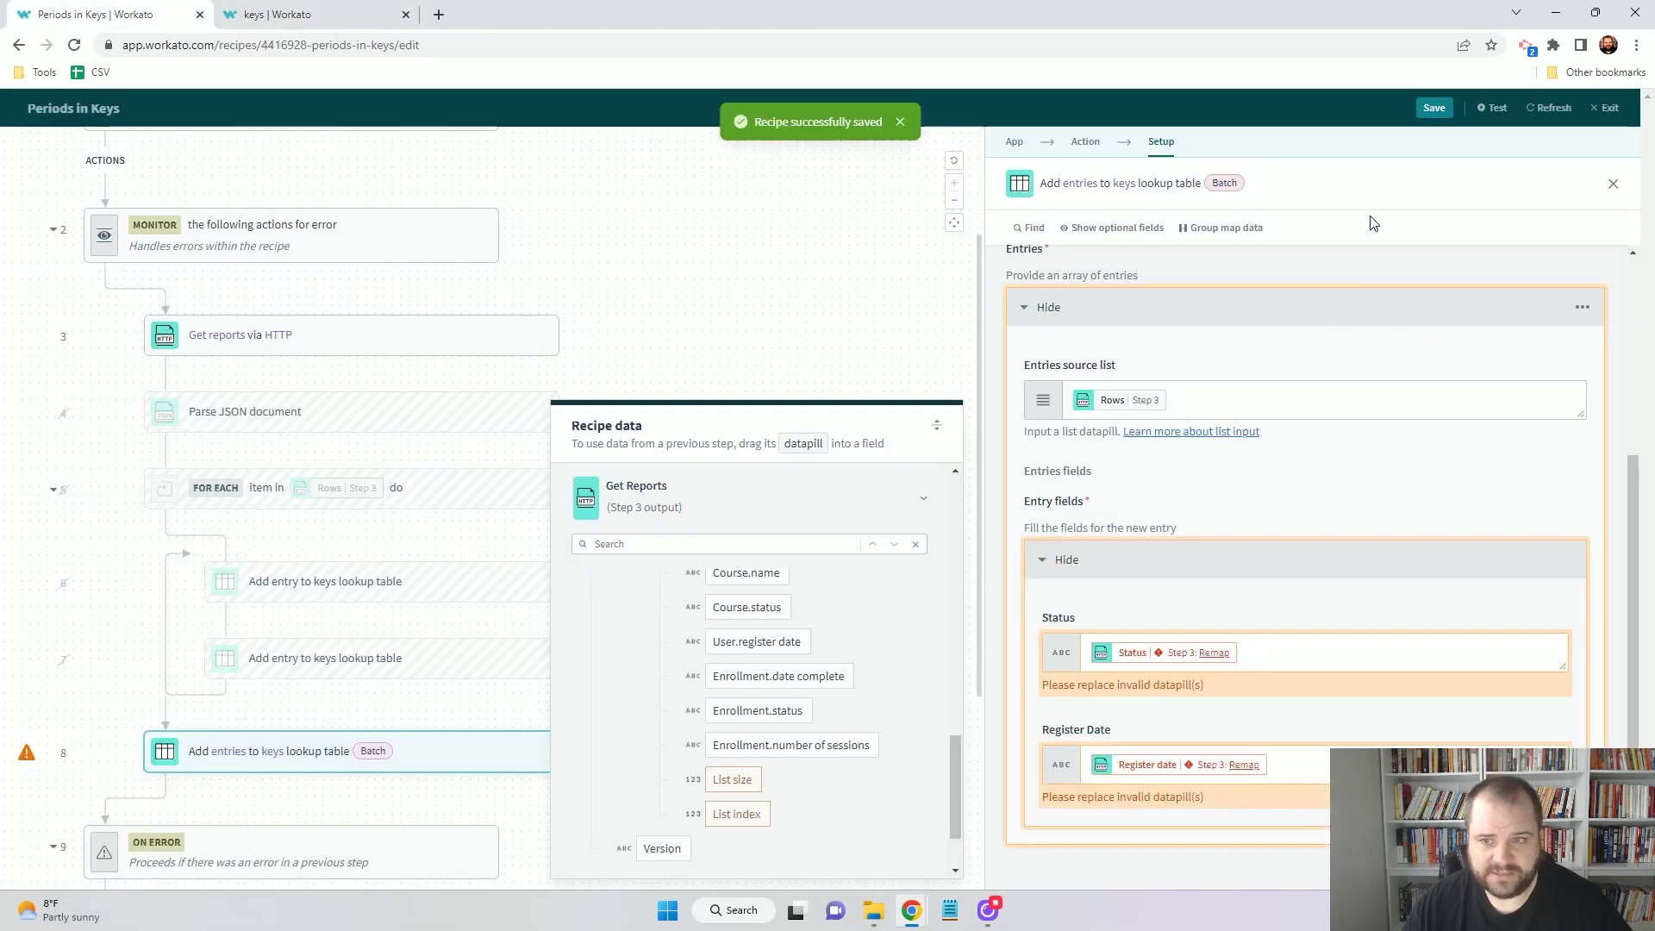
pyautogui.click(1434, 108)
pyautogui.click(1607, 109)
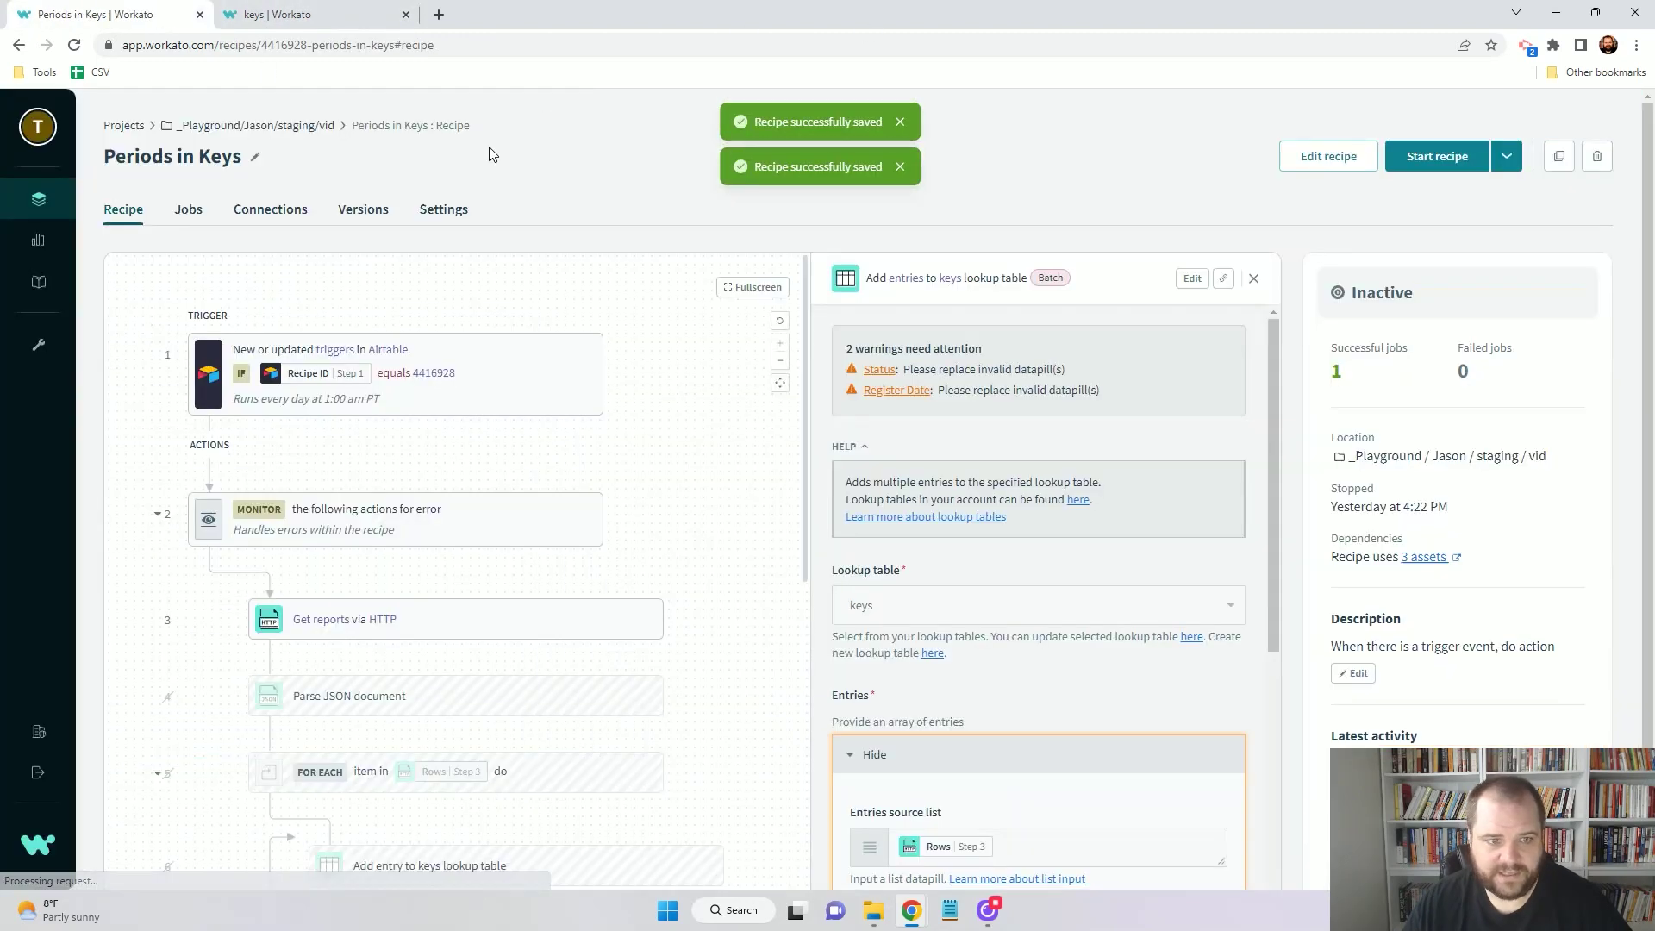
pyautogui.click(188, 210)
pyautogui.click(616, 362)
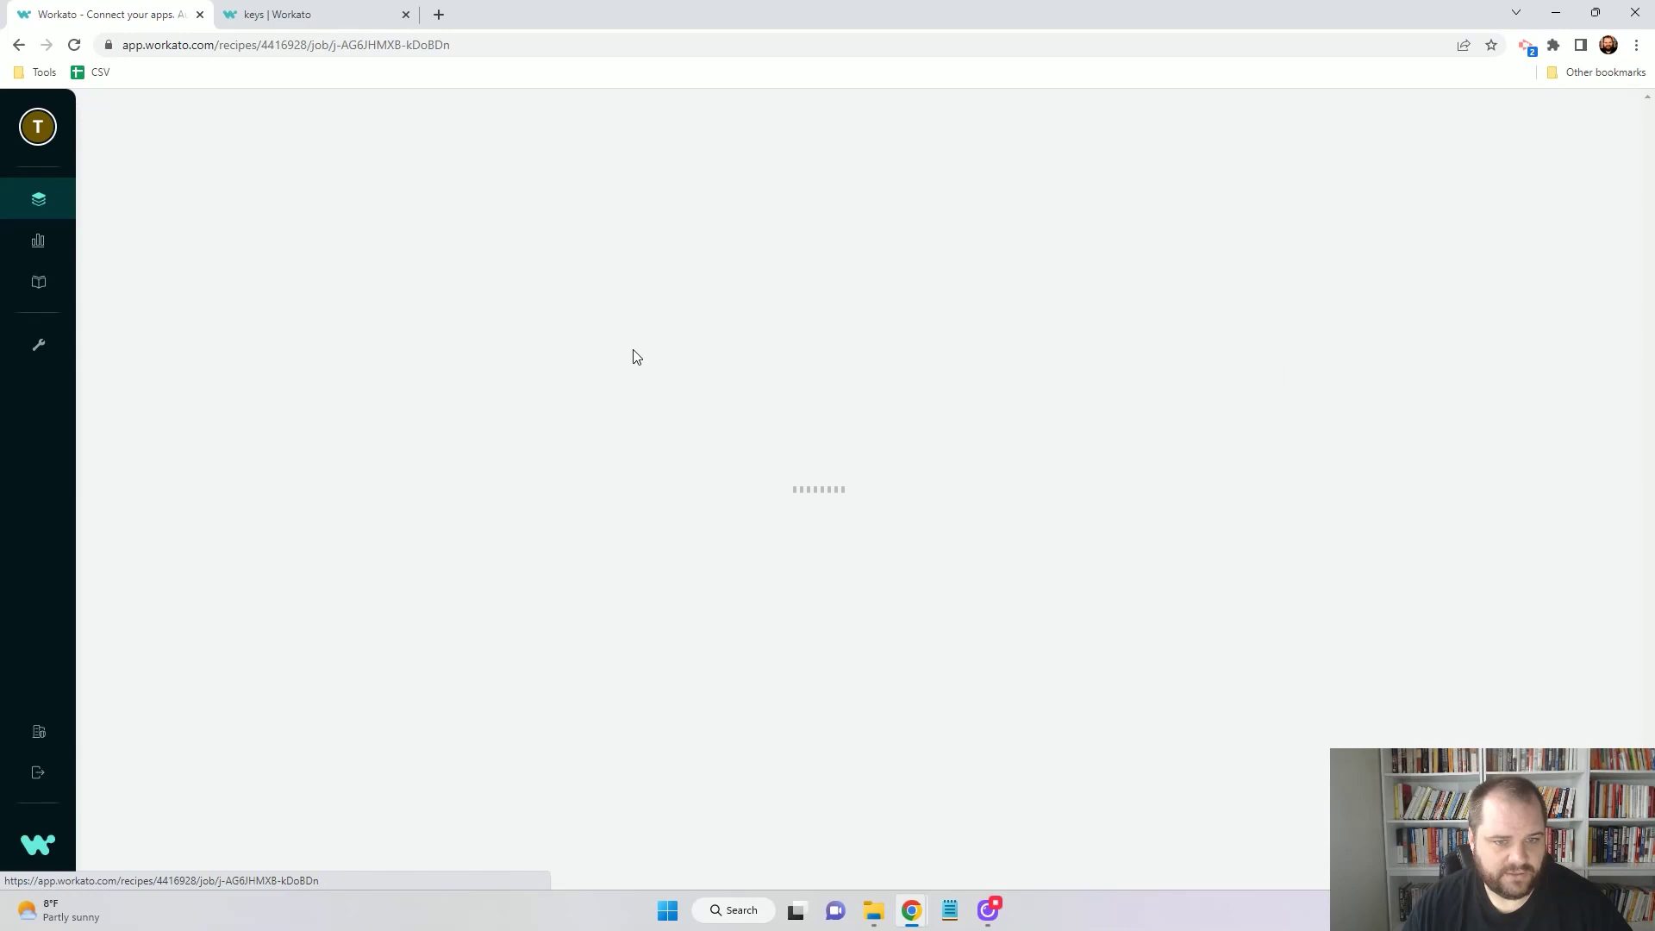
pyautogui.click(1445, 148)
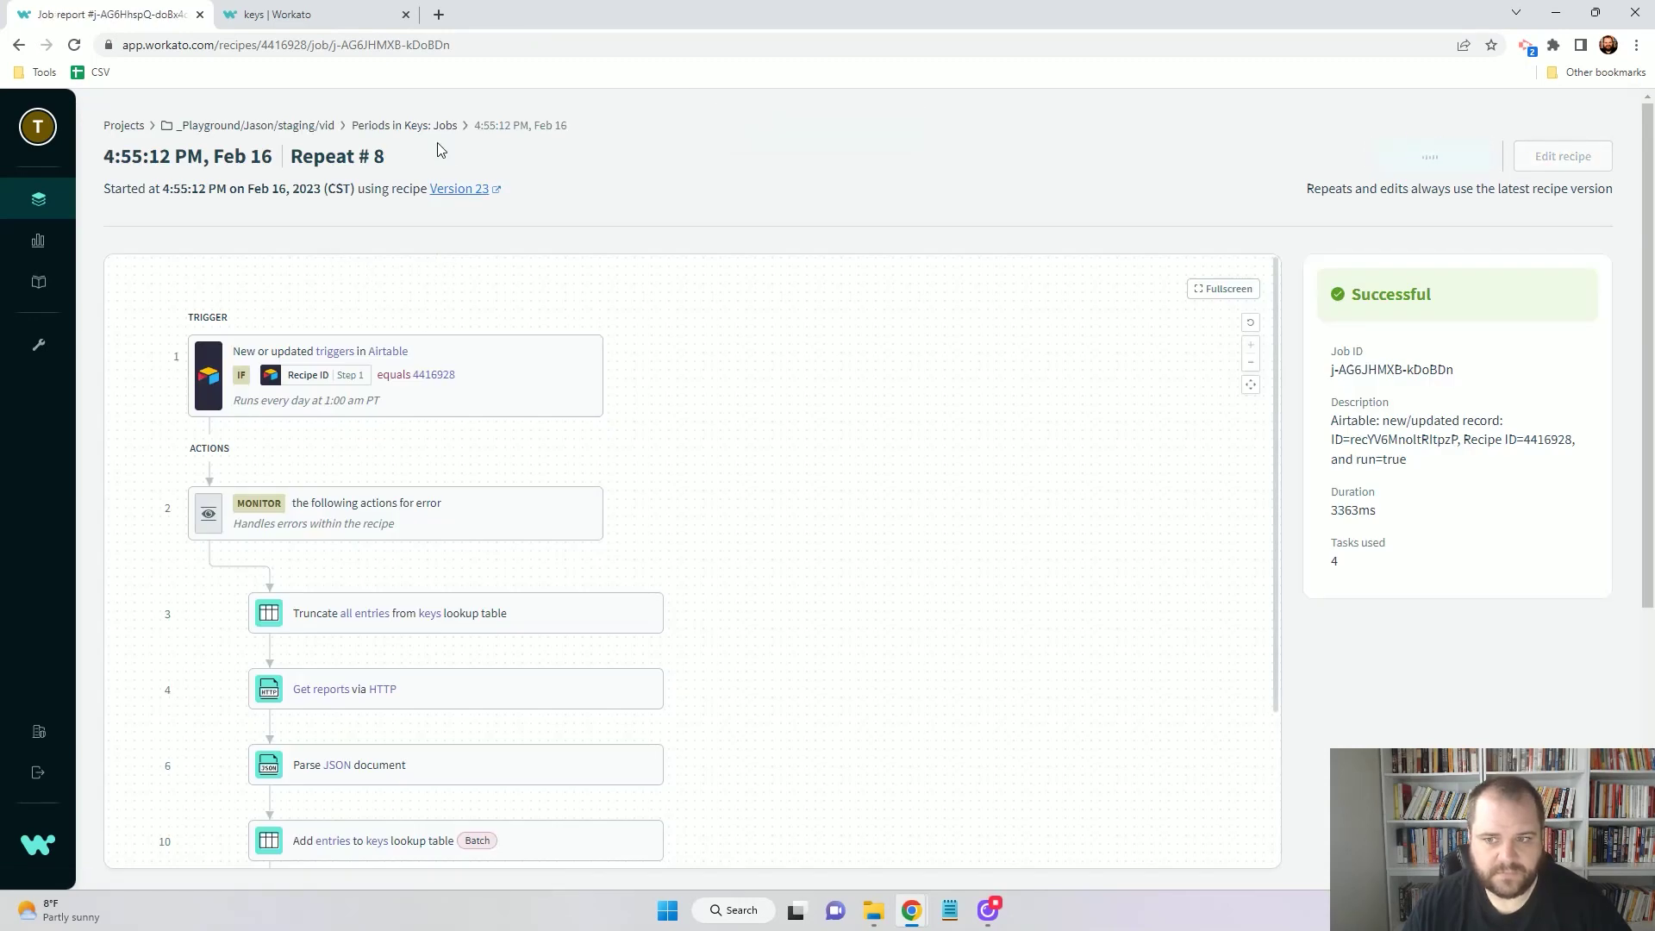
# - Reload the keys lookup table to see 10 new entries, then refresh the job report
pyautogui.click(331, 17)
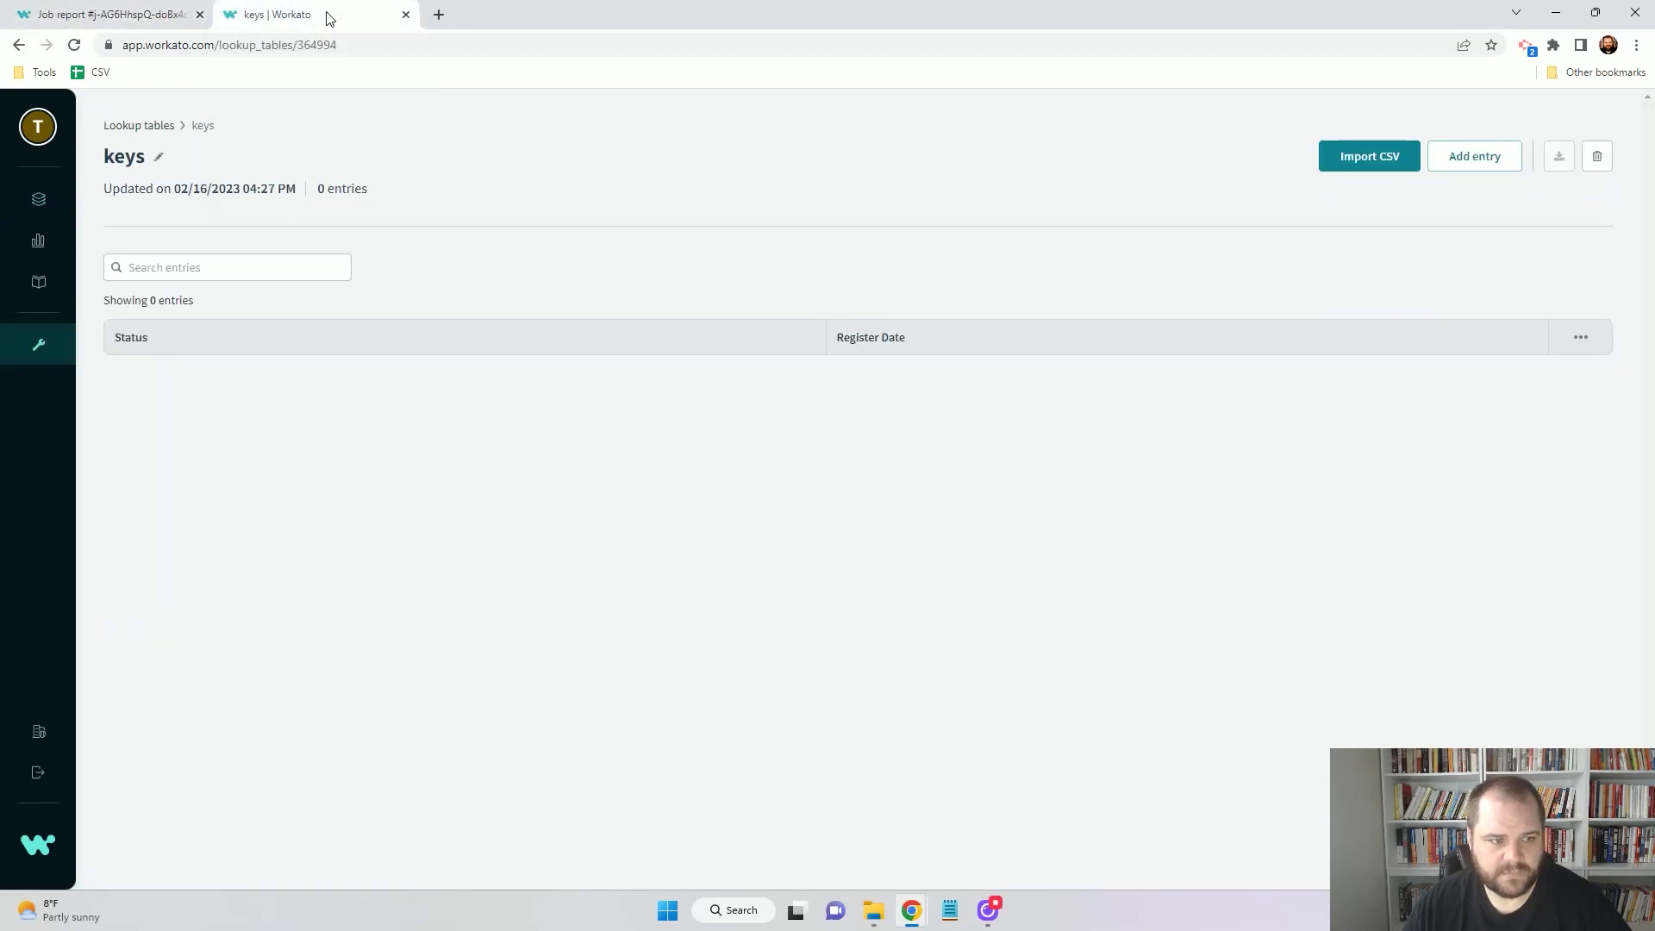
pyautogui.click(75, 54)
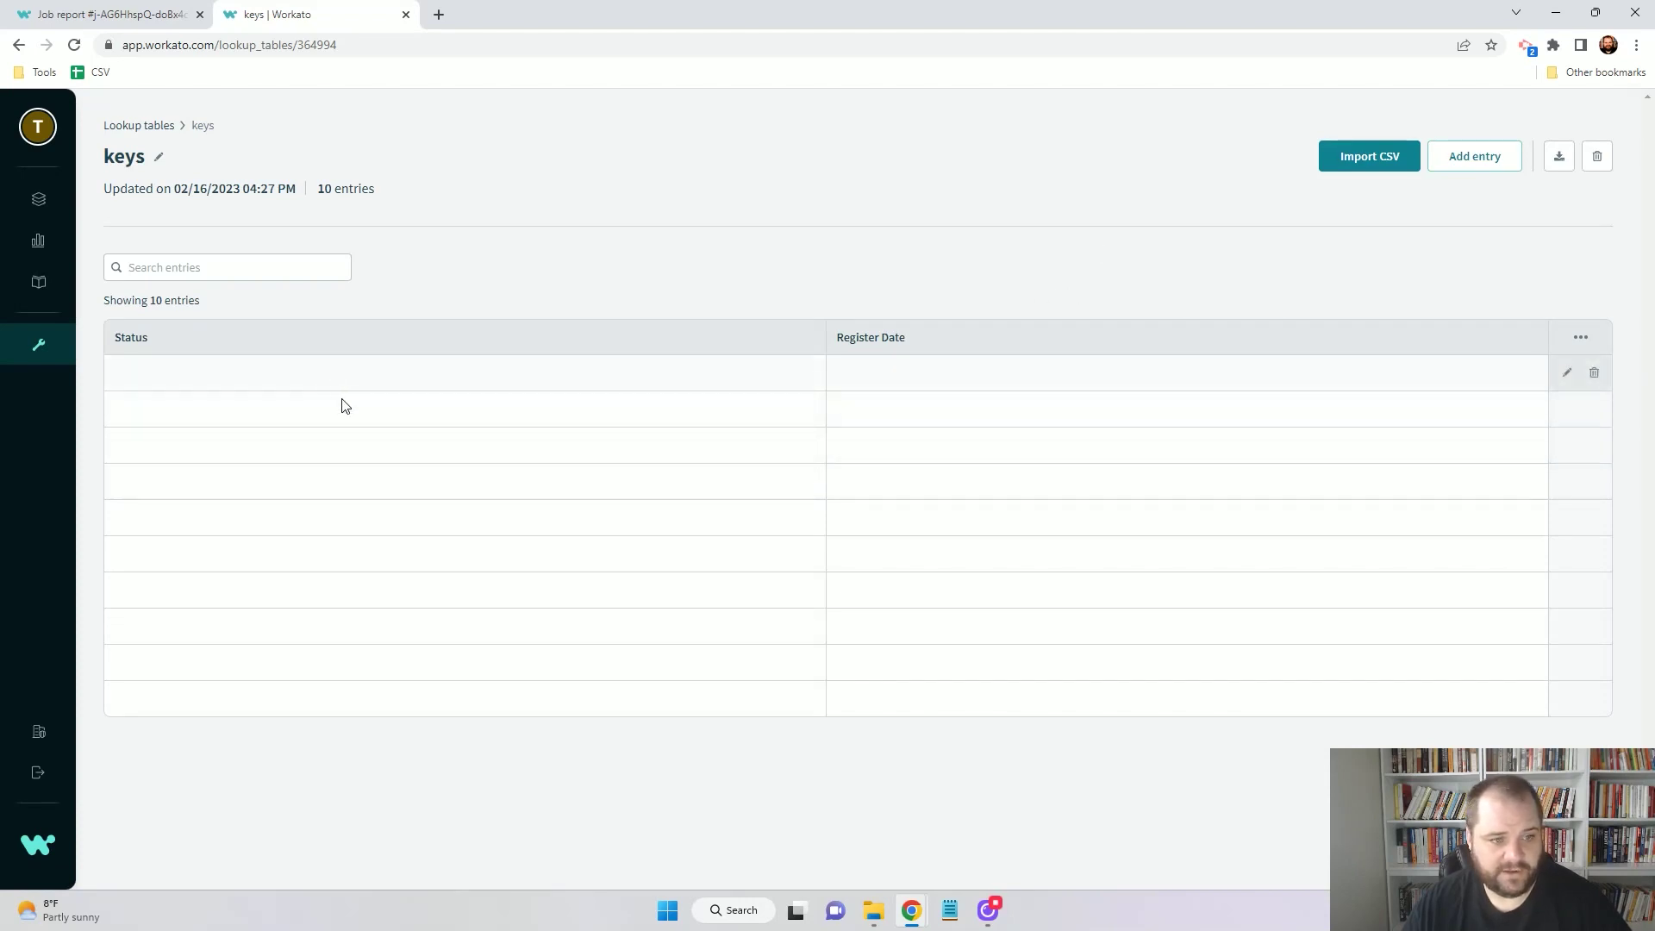
pyautogui.click(111, 10)
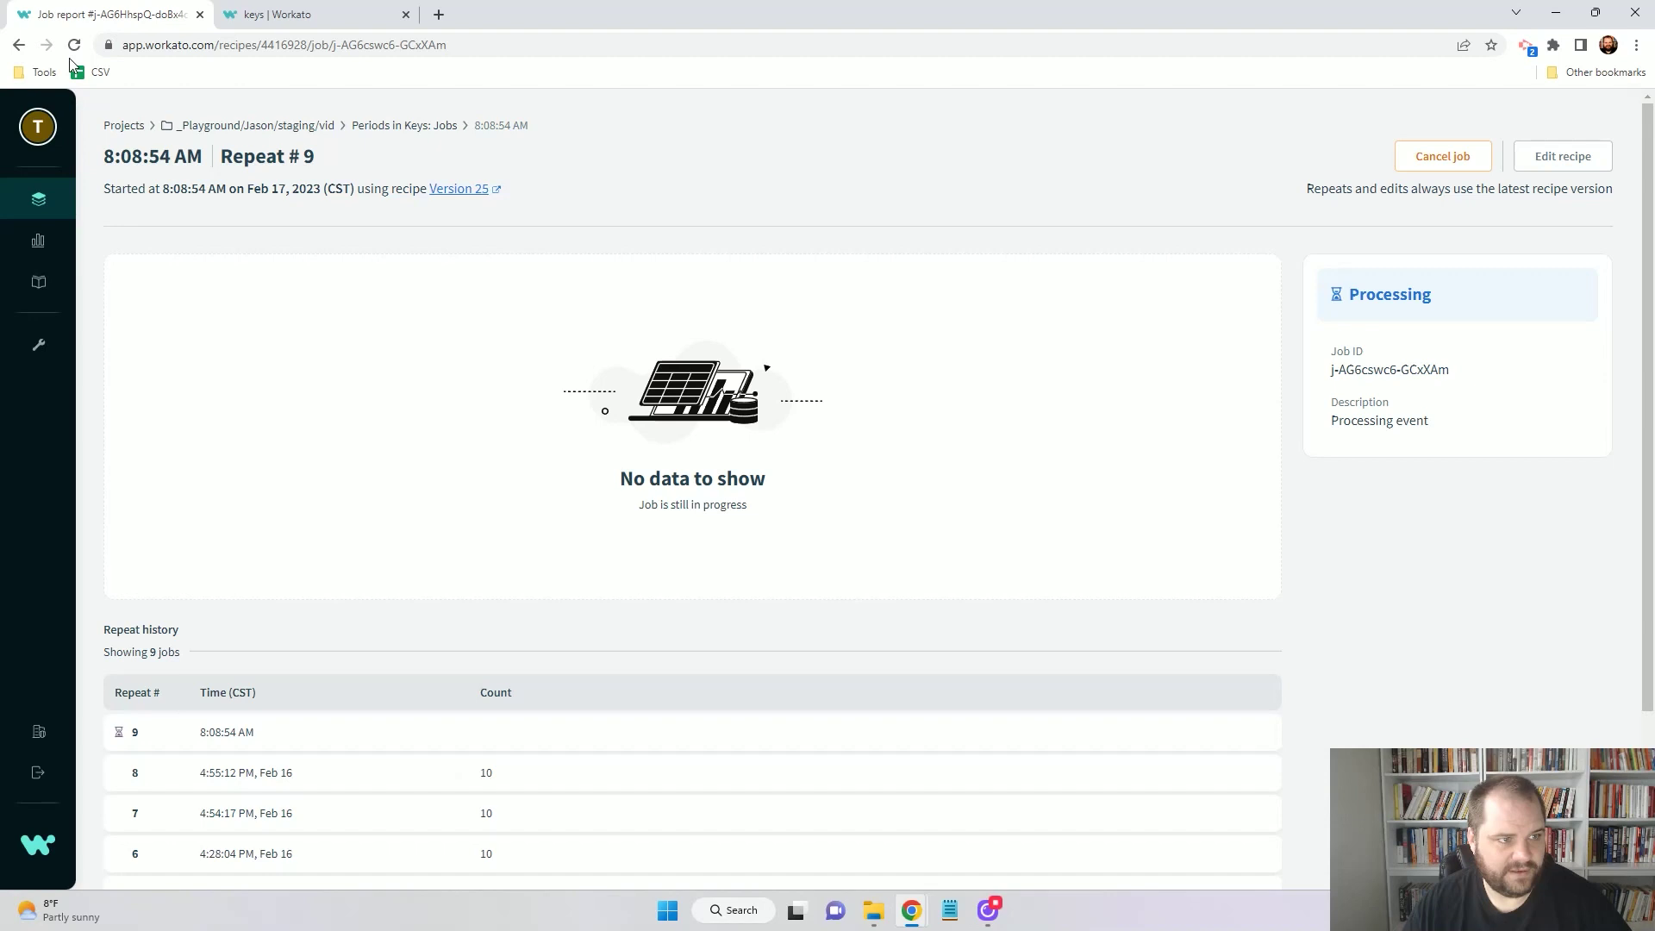
pyautogui.press('F5')
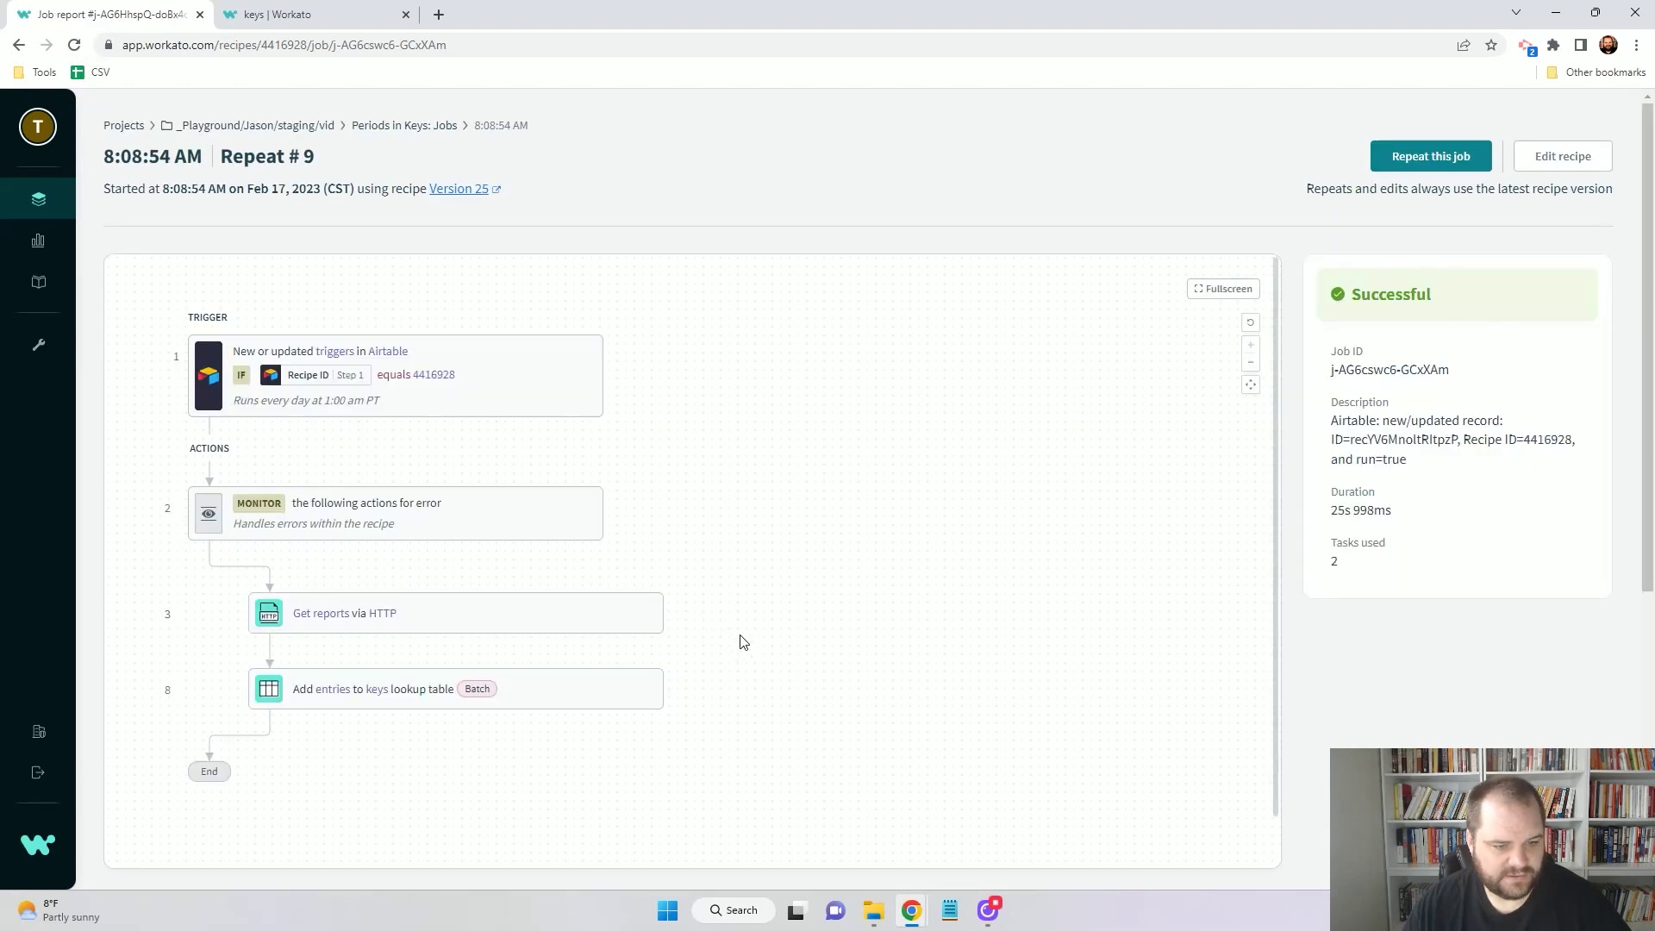
pyautogui.click(384, 128)
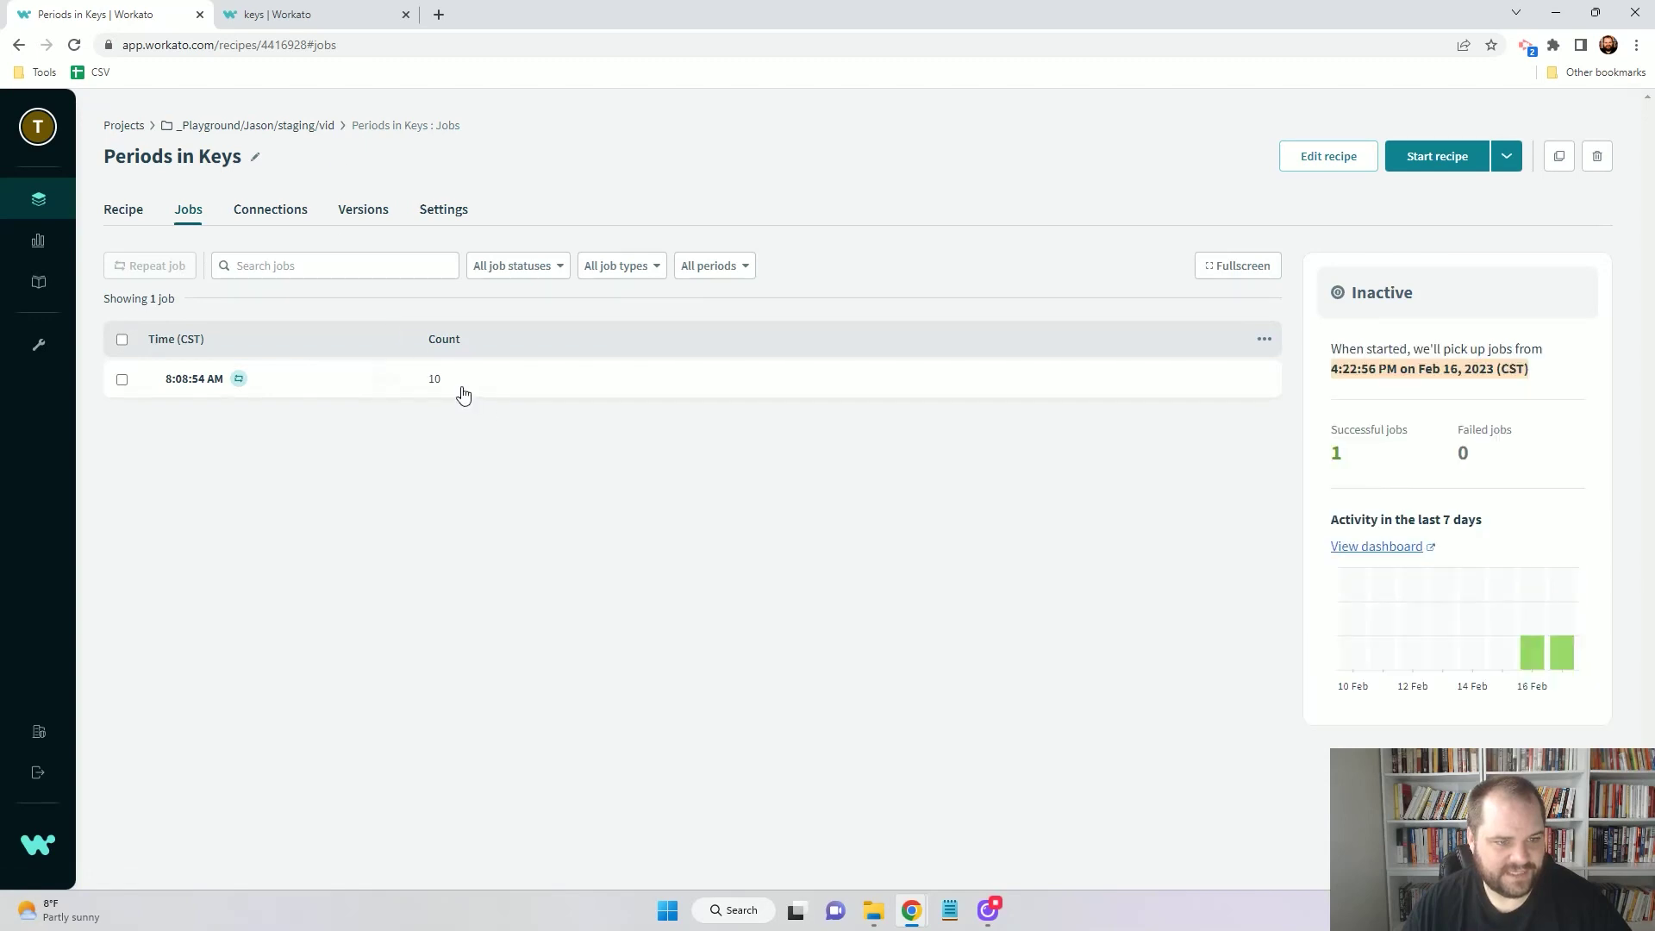
# - Delete all 10 entries from the keys table and return to the recipe's jobs page
pyautogui.click(327, 12)
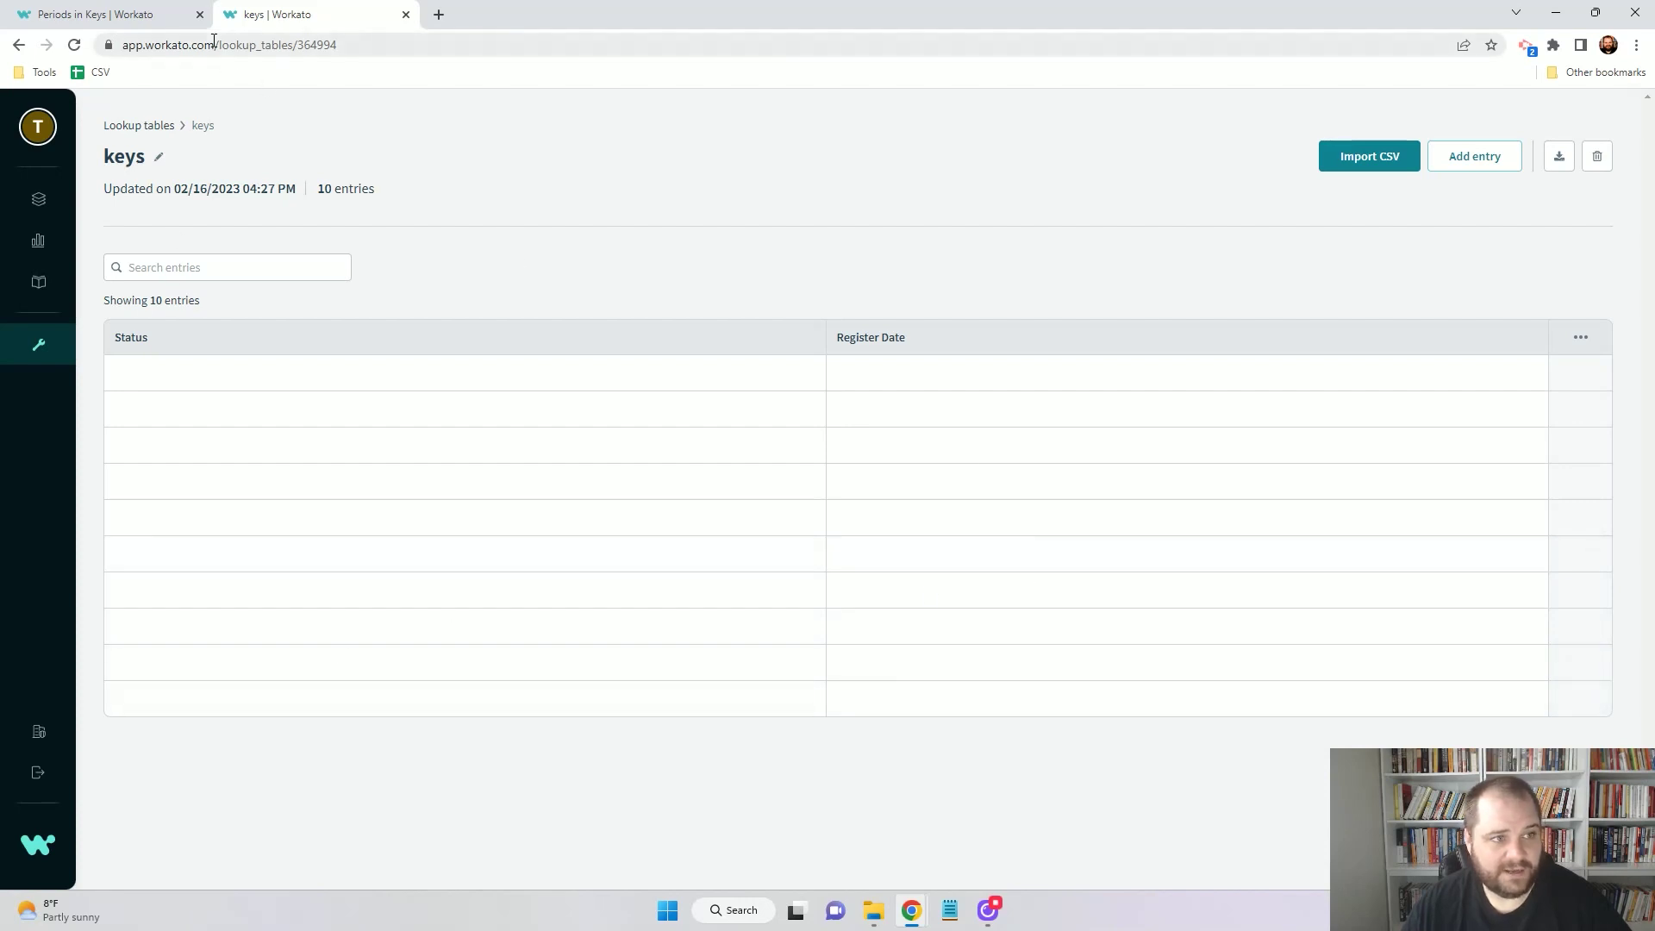
pyautogui.click(1594, 373)
pyautogui.press('Return')
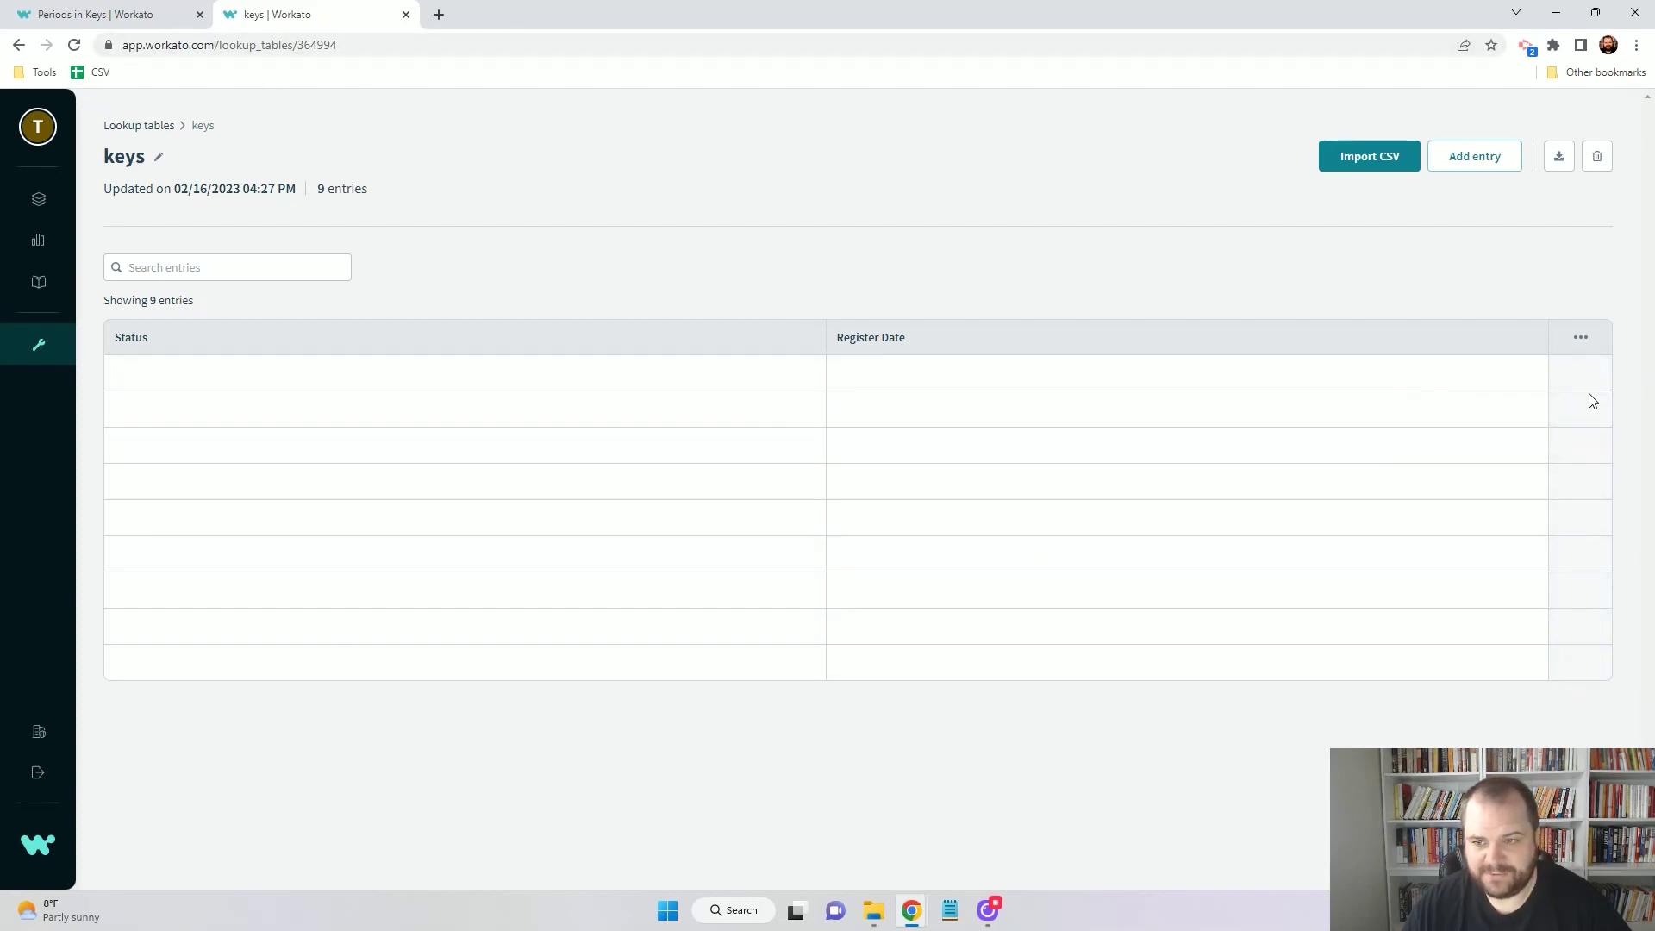
pyautogui.click(1593, 412)
pyautogui.click(1428, 496)
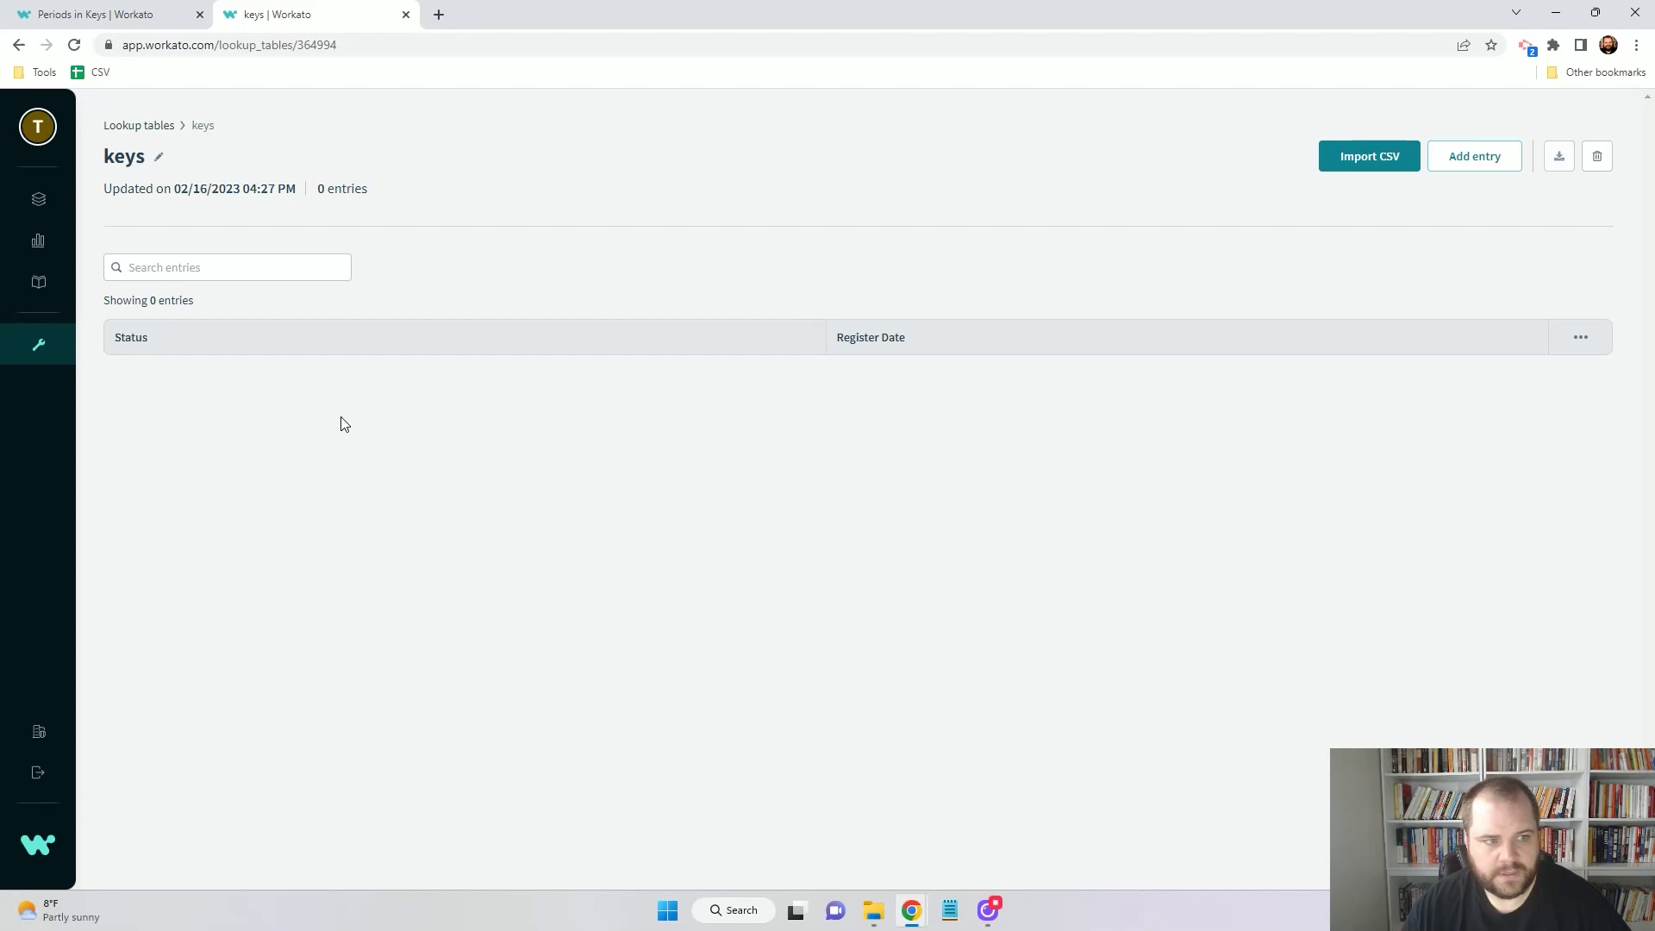
pyautogui.click(103, 14)
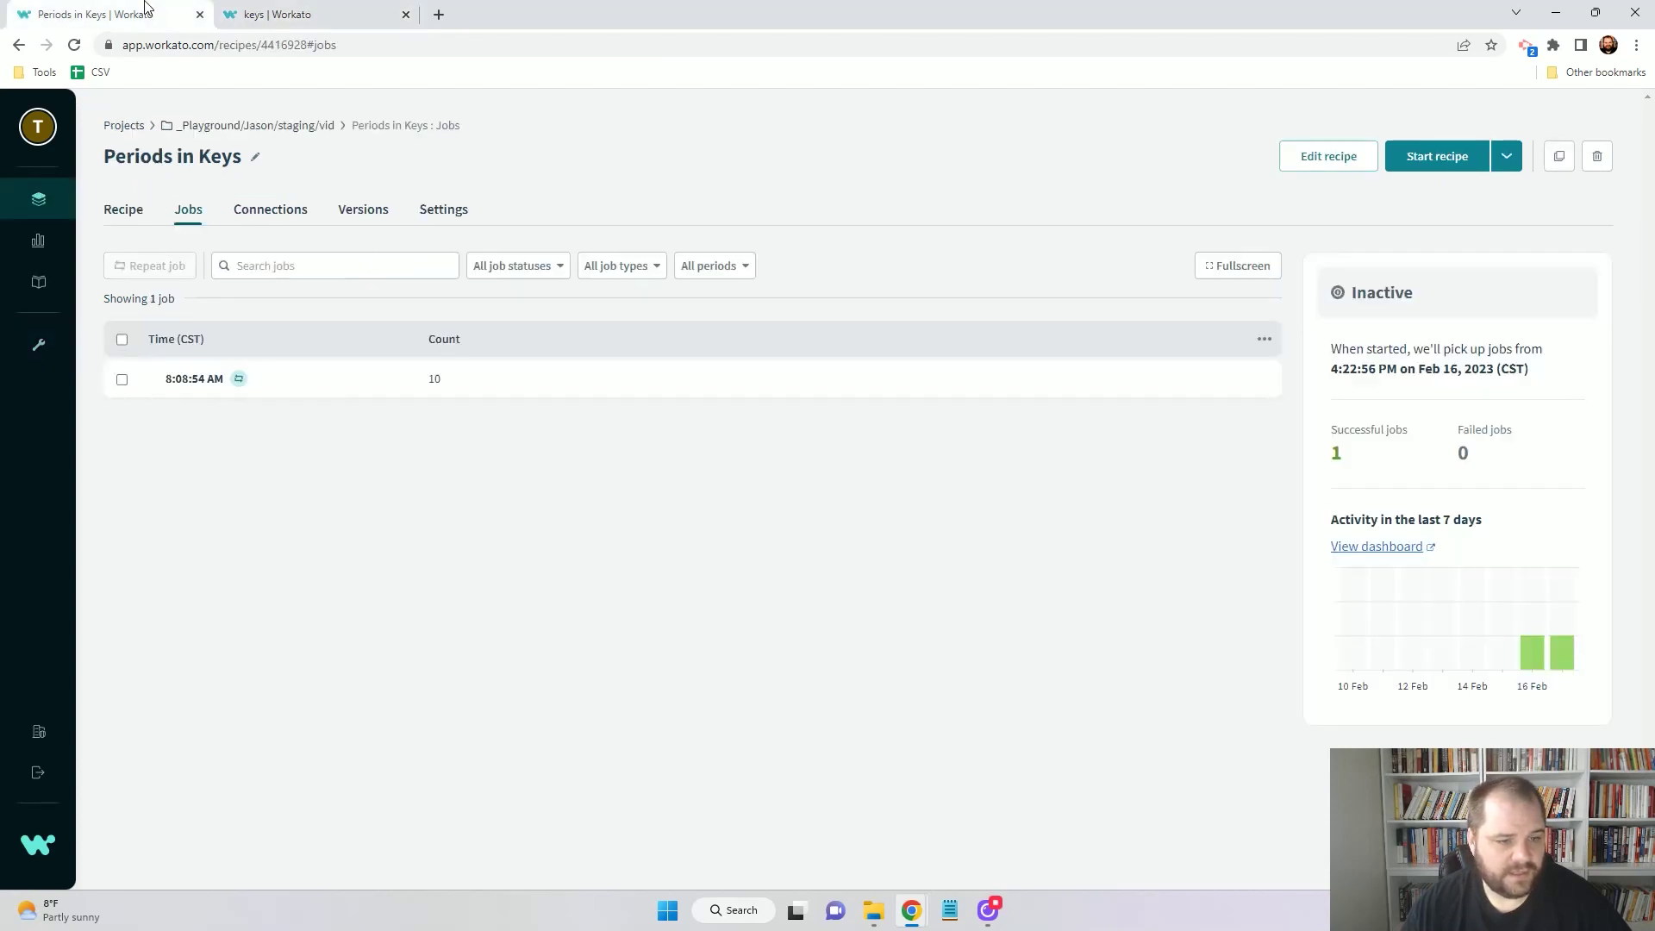
# - Edit the recipe and skip the batch add-entries step
pyautogui.click(125, 215)
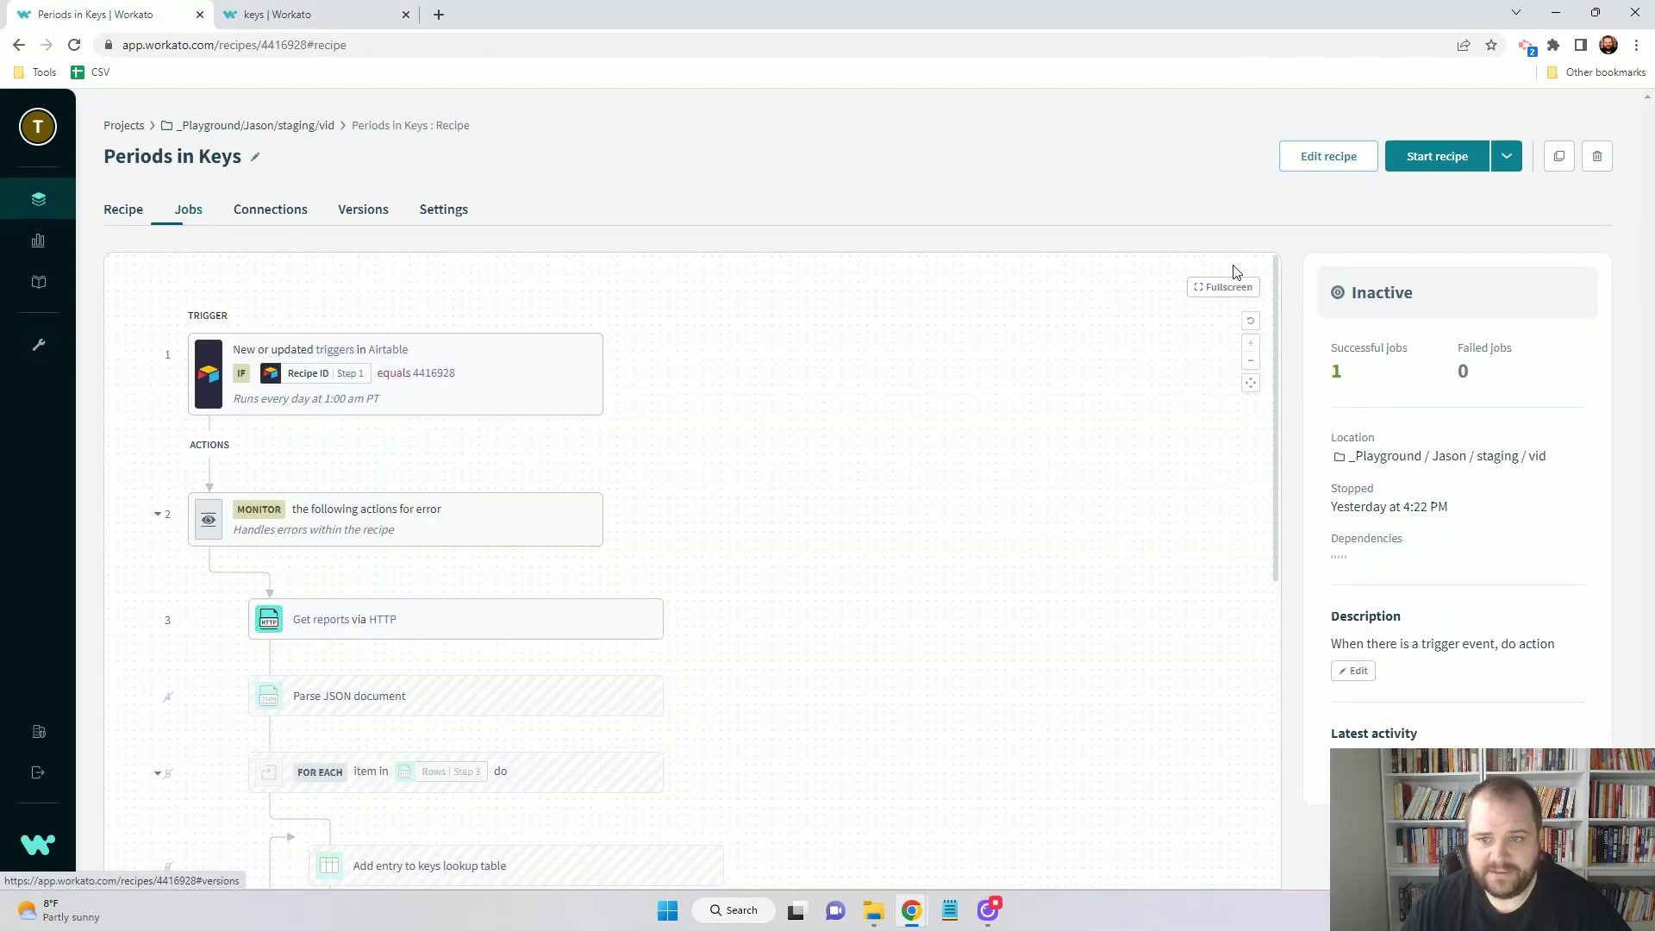
pyautogui.click(1328, 156)
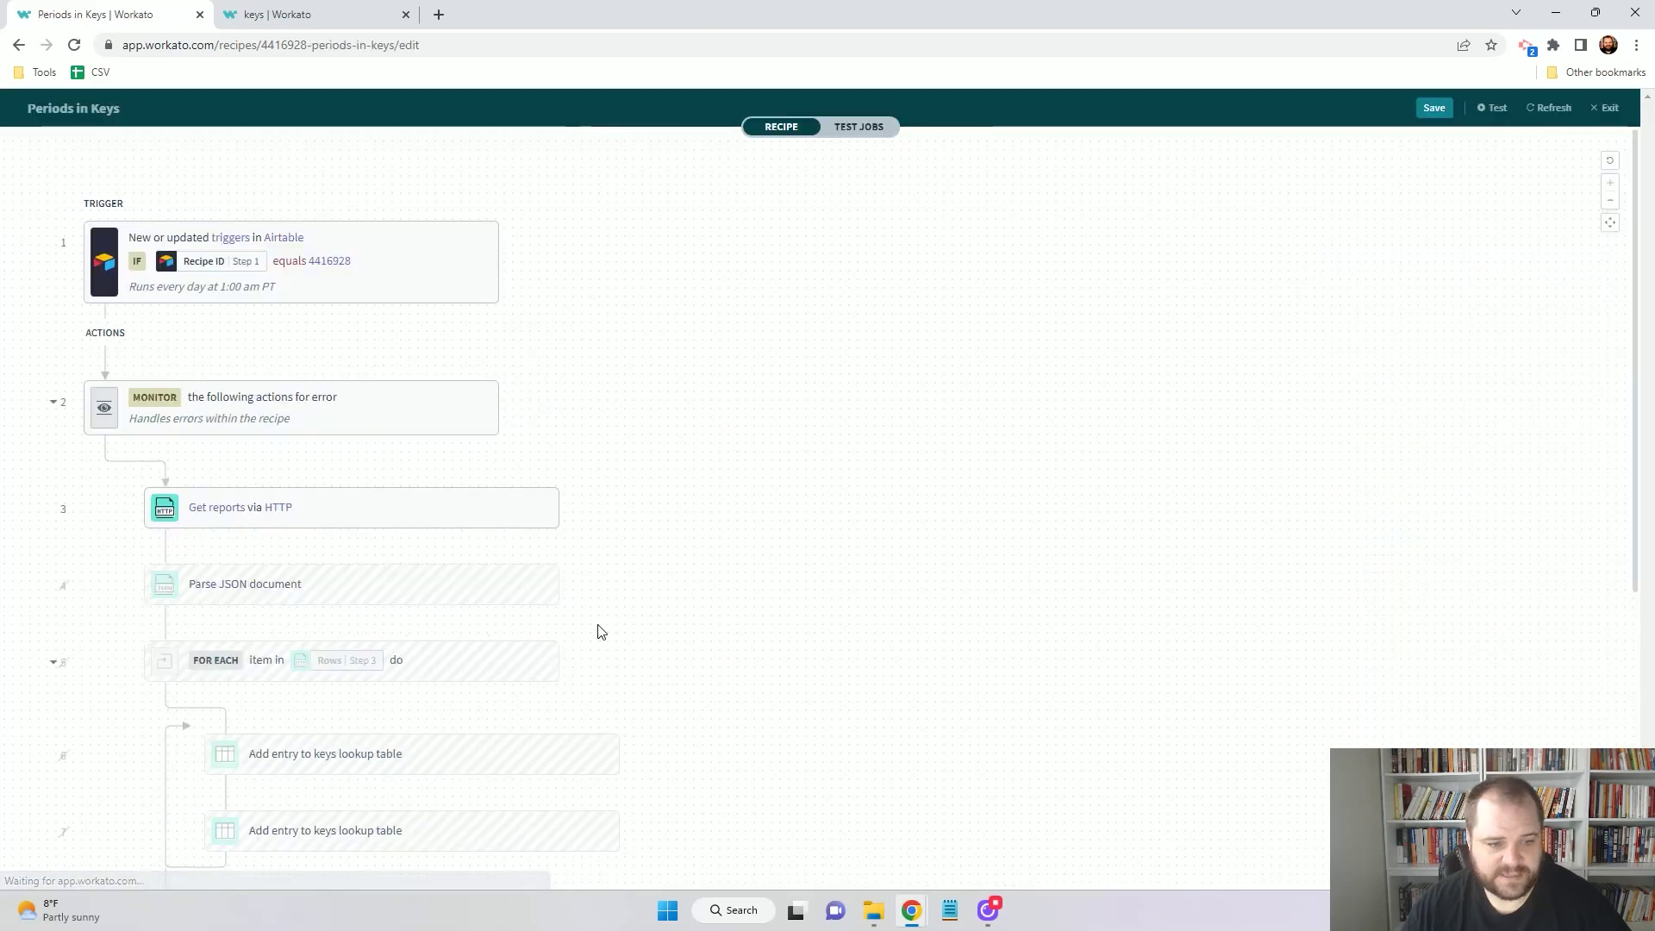
pyautogui.scroll(-4, 638, 681)
pyautogui.click(583, 582)
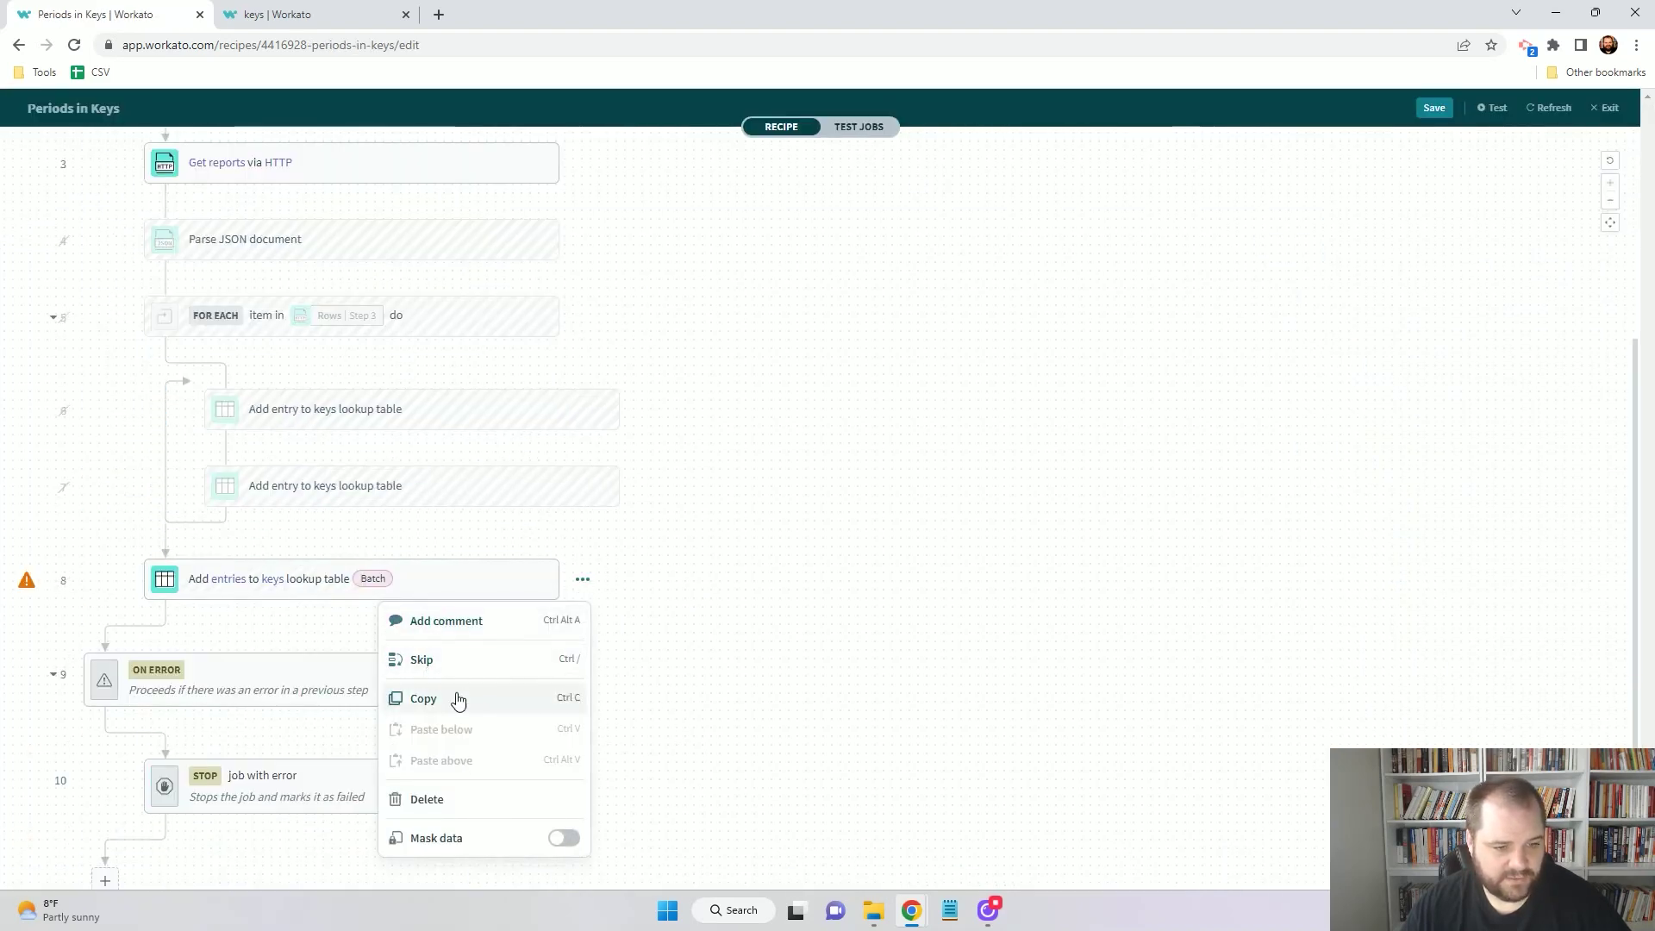
pyautogui.click(467, 664)
# - Unskip the For Each loop and skip the second add-entry step (step 7)
pyautogui.scroll(2, 567, 355)
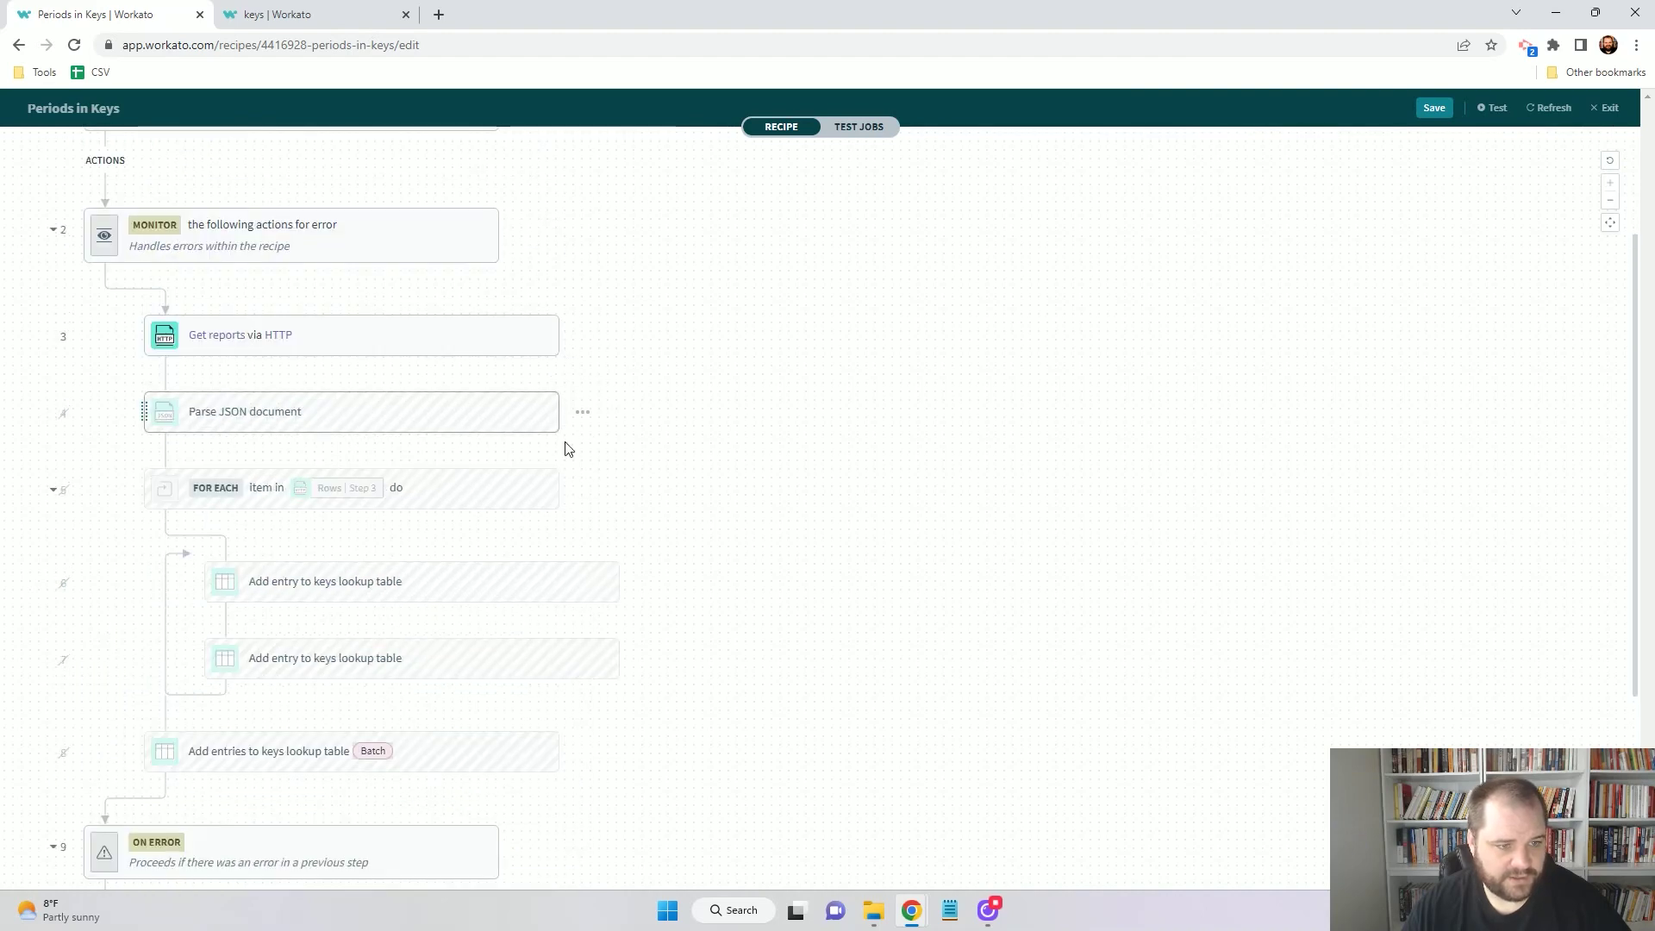
pyautogui.click(583, 488)
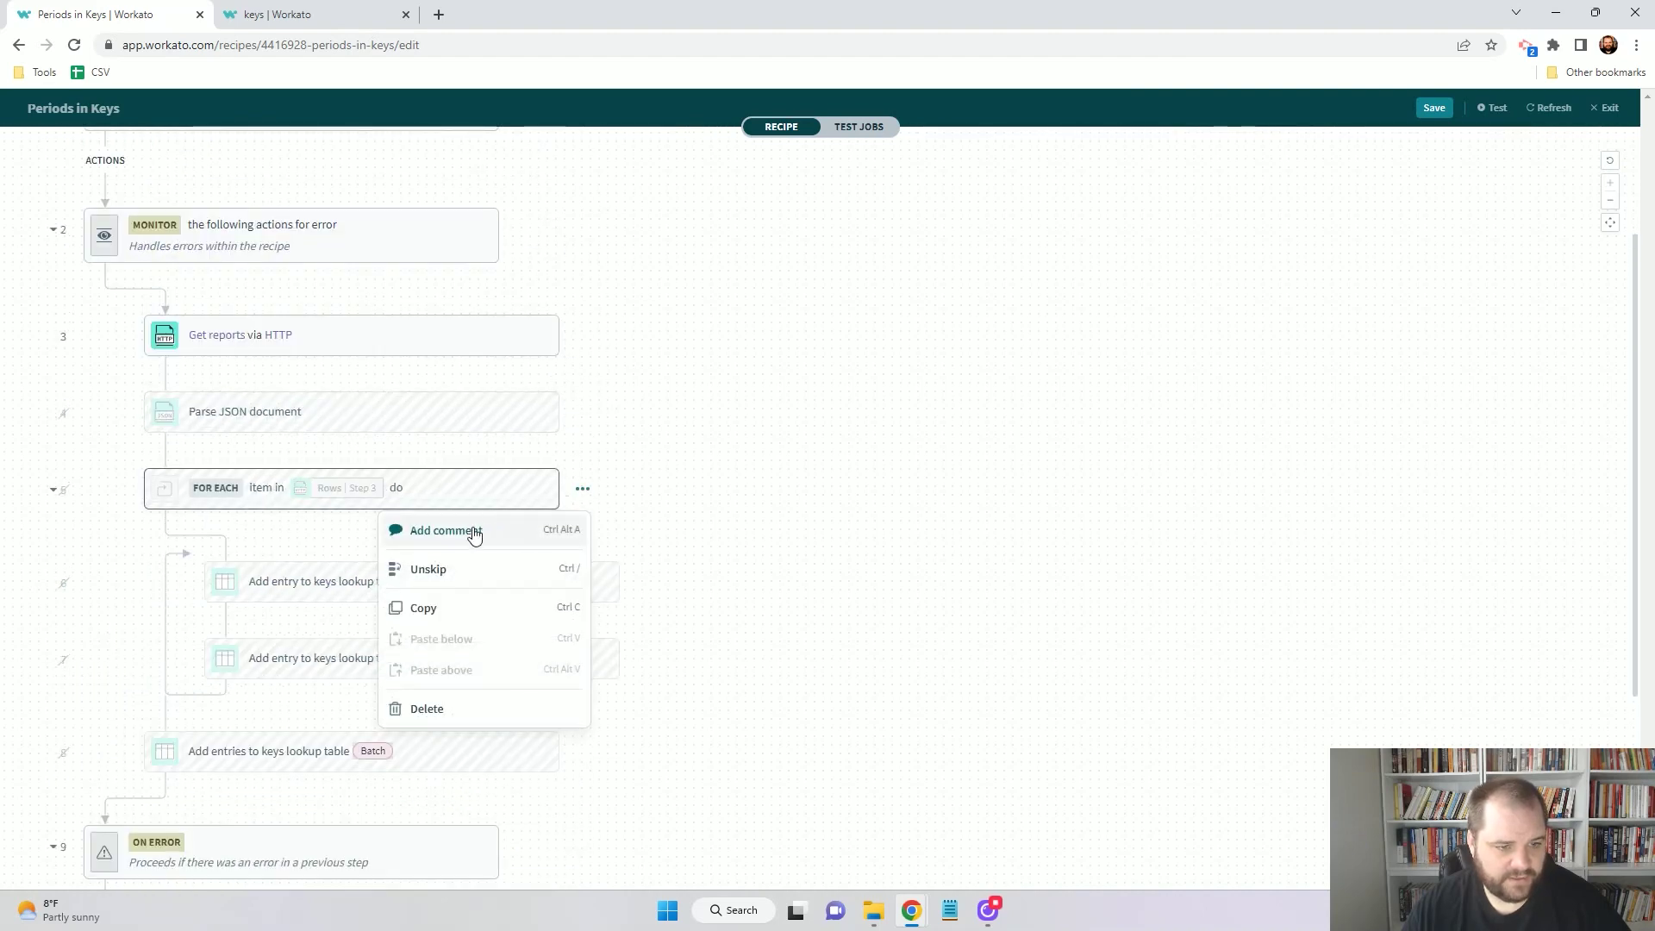
pyautogui.click(441, 571)
pyautogui.click(520, 669)
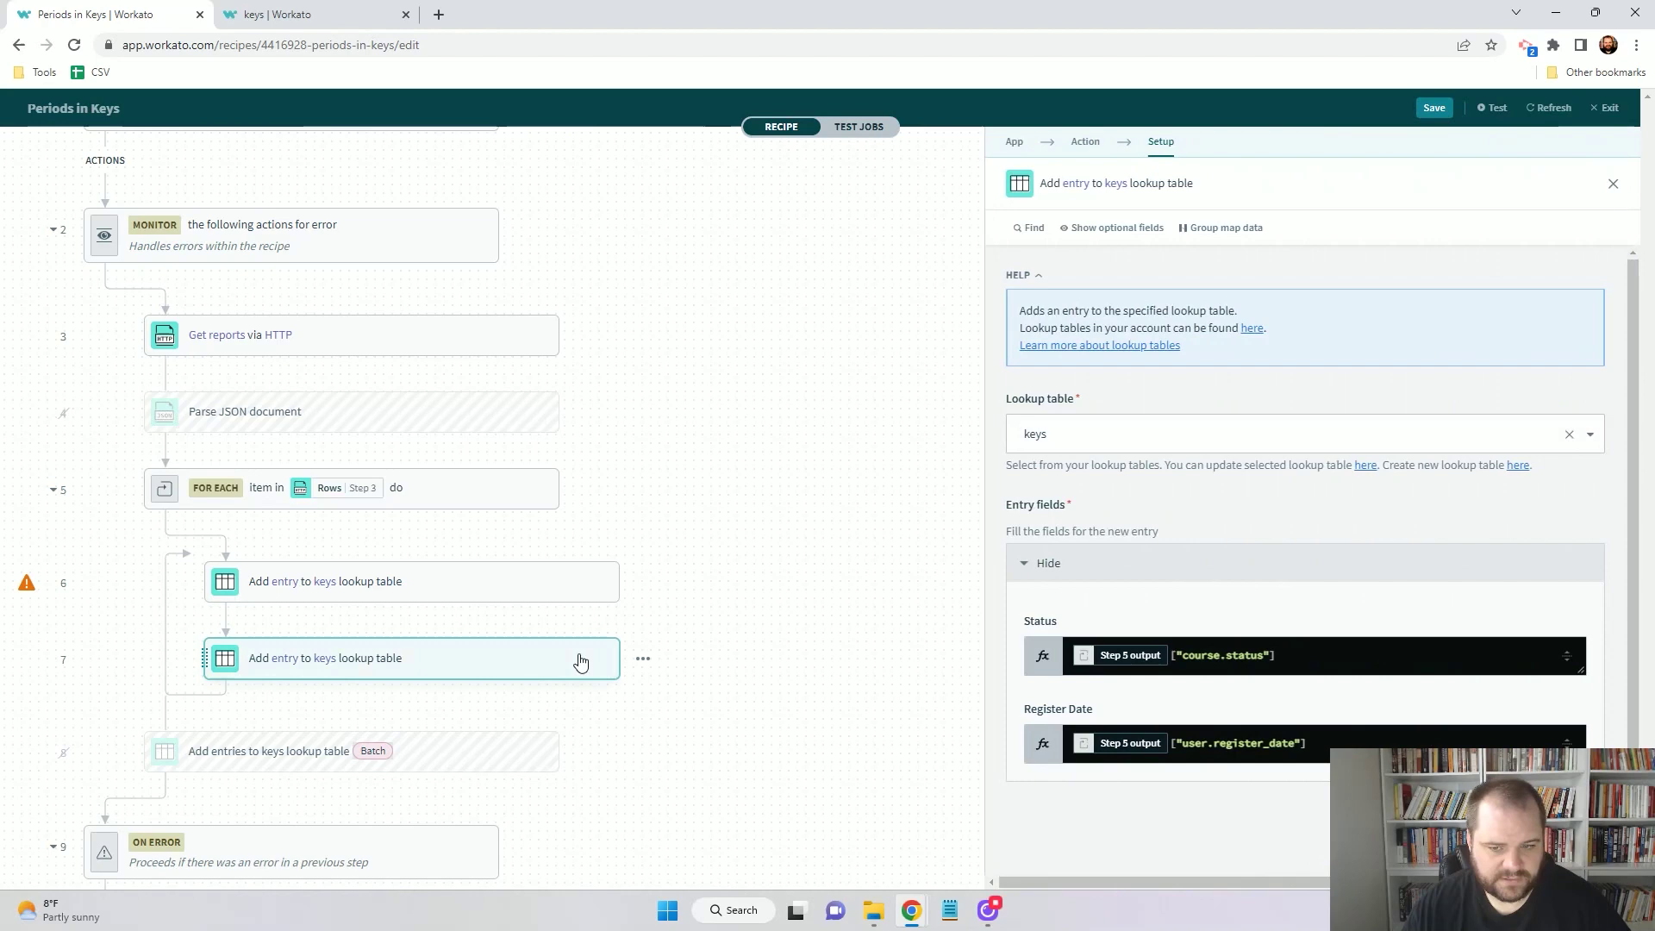
pyautogui.click(643, 658)
pyautogui.click(482, 438)
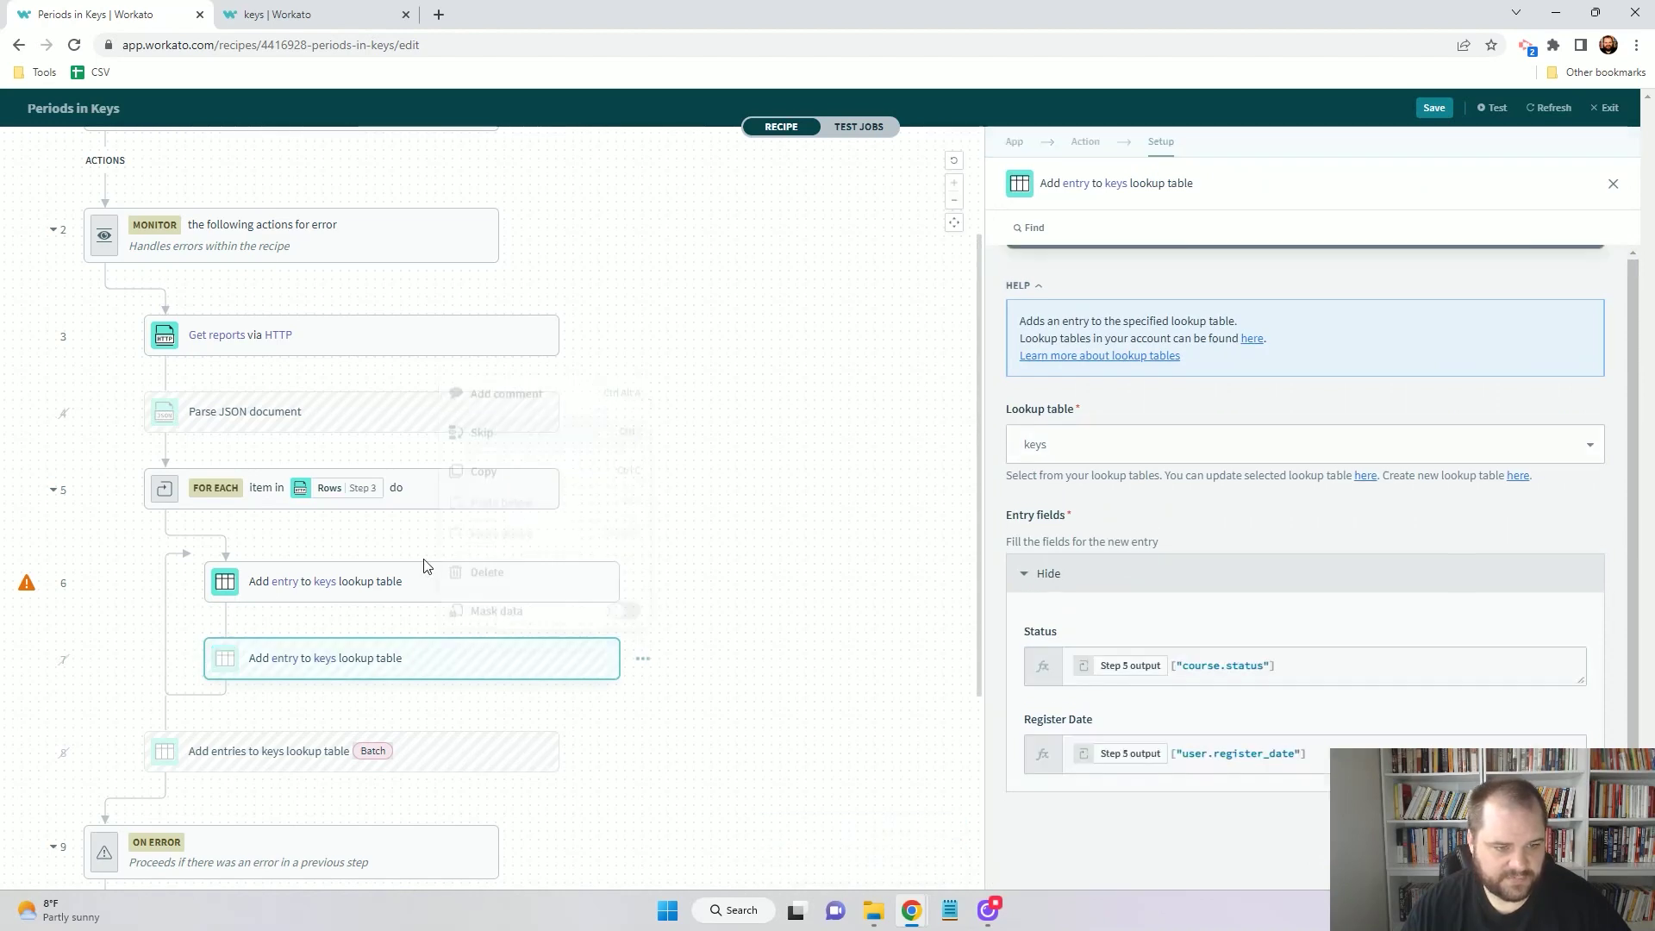
# - Remap step 6's Status to Course.status and Completion Date to User.register date, then save and exit
pyautogui.click(328, 581)
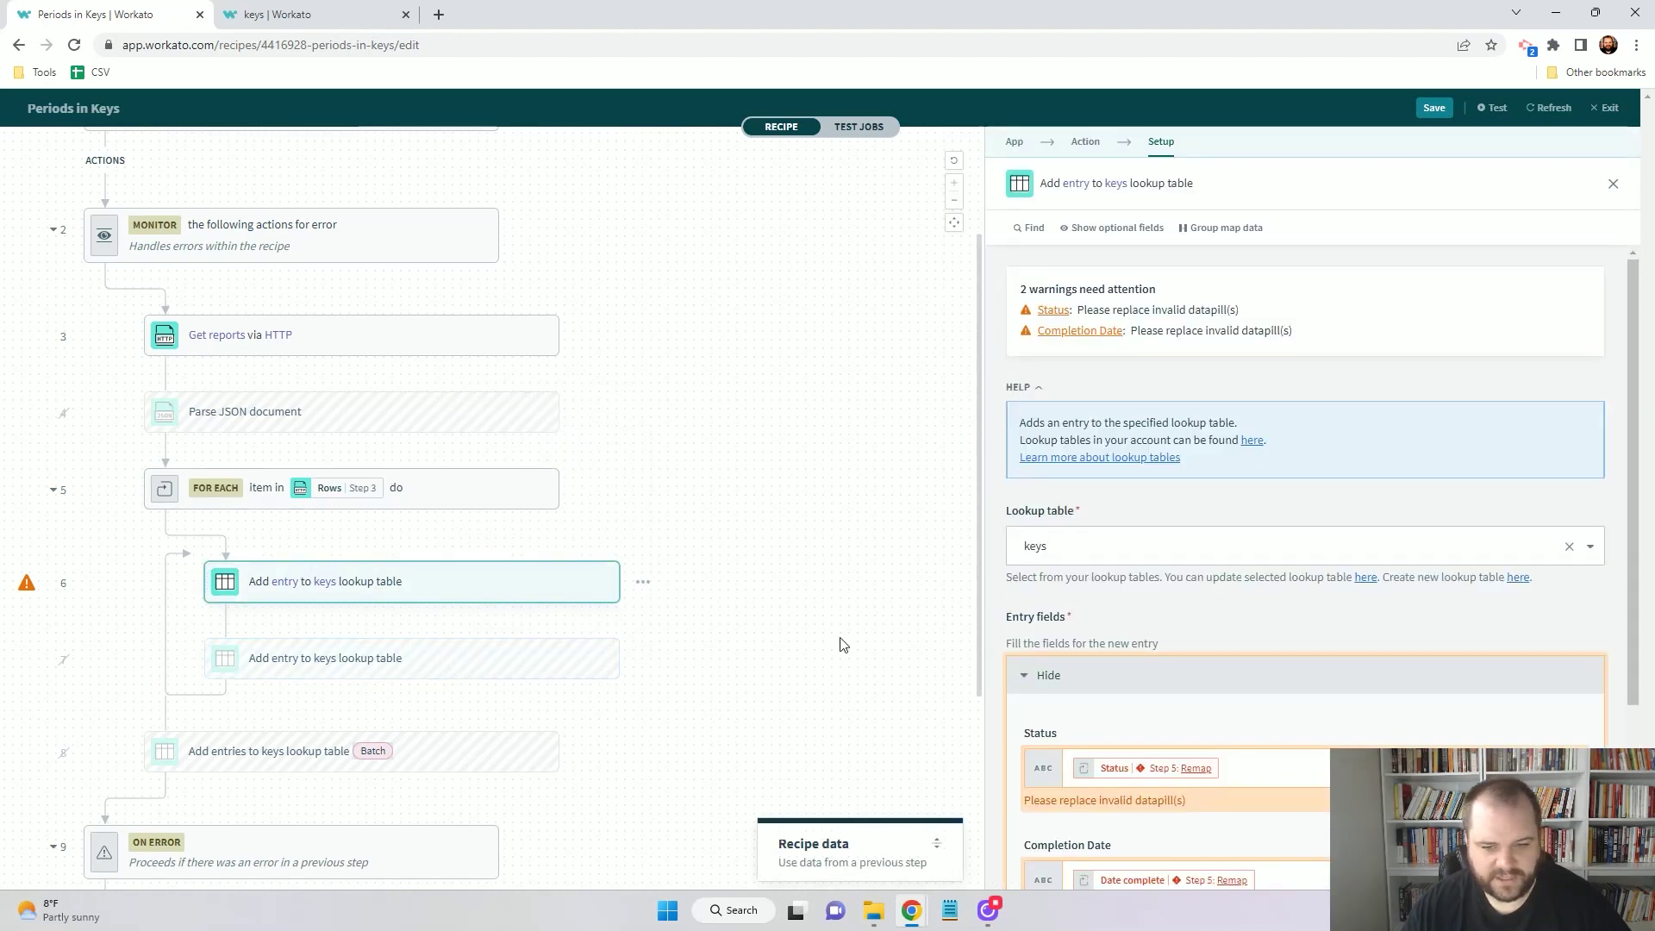
pyautogui.scroll(-2, 842, 643)
pyautogui.click(1276, 767)
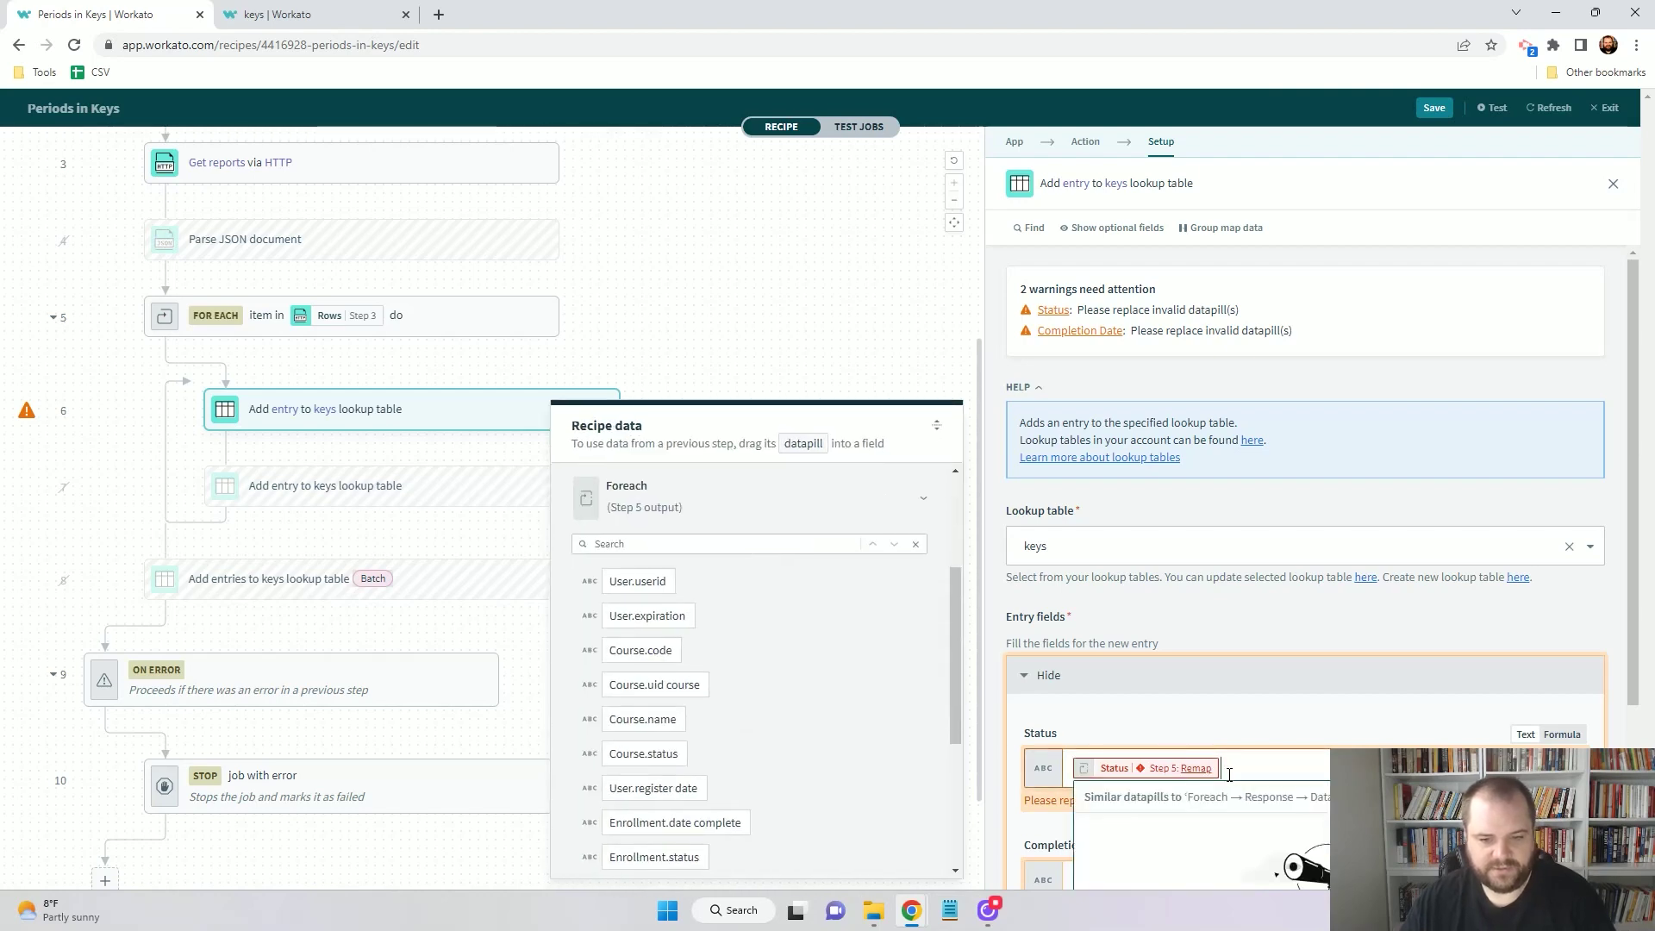
pyautogui.press('BackSpace')
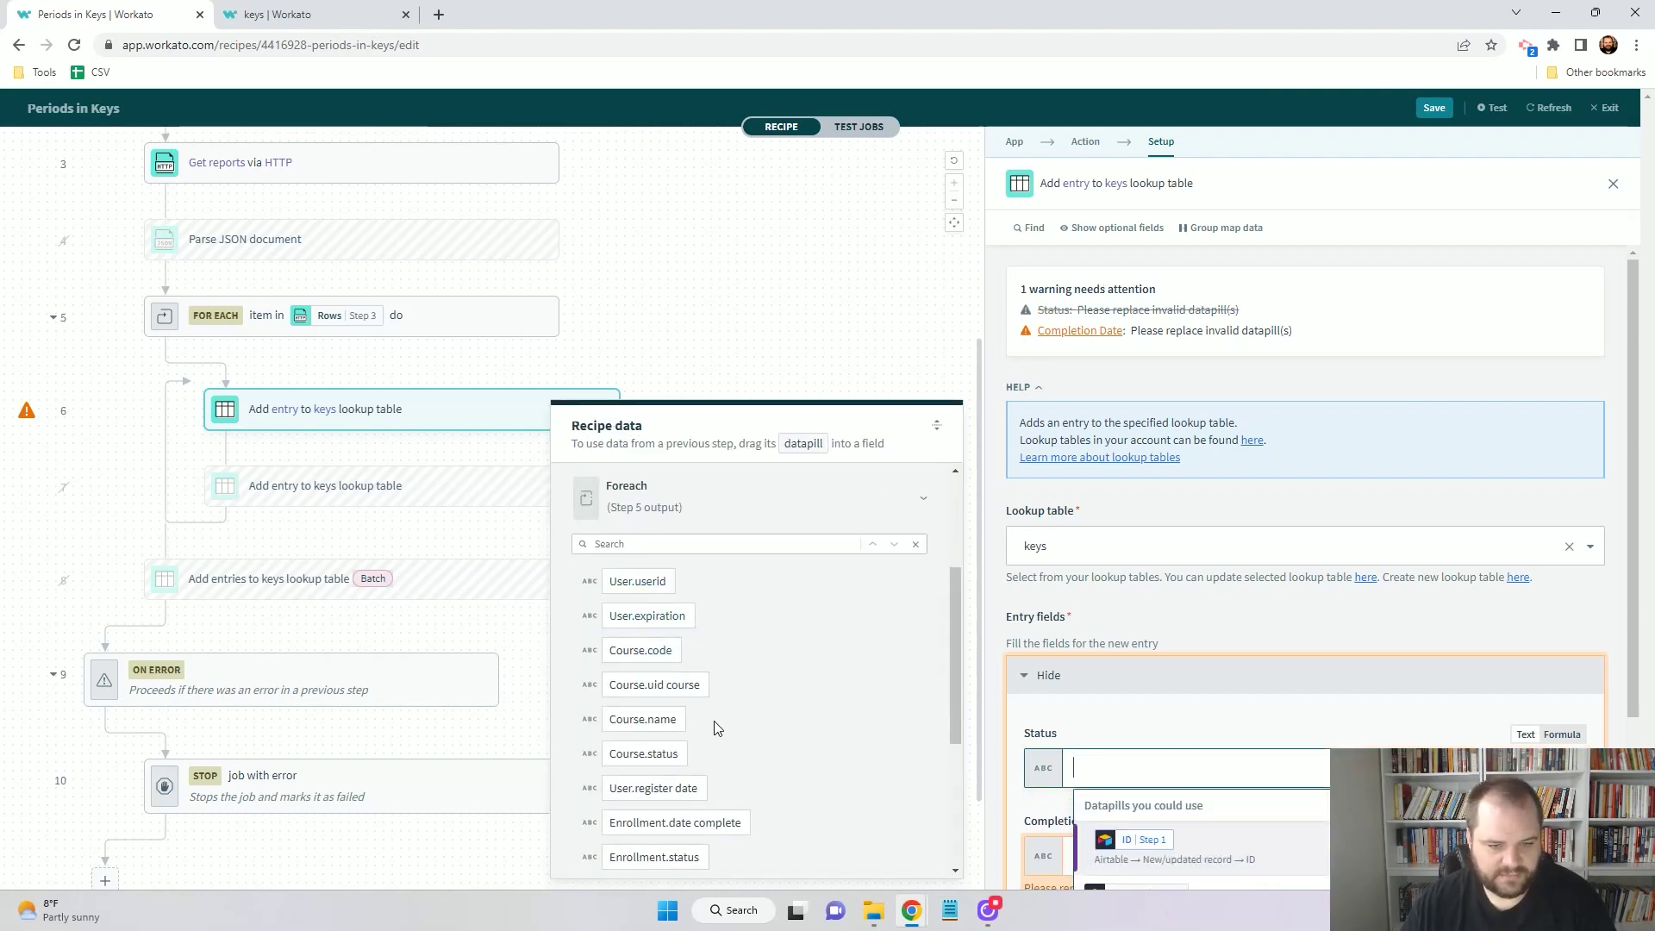
pyautogui.moveTo(655, 753); pyautogui.dragTo(1224, 768)
pyautogui.scroll(-1, 1169, 730)
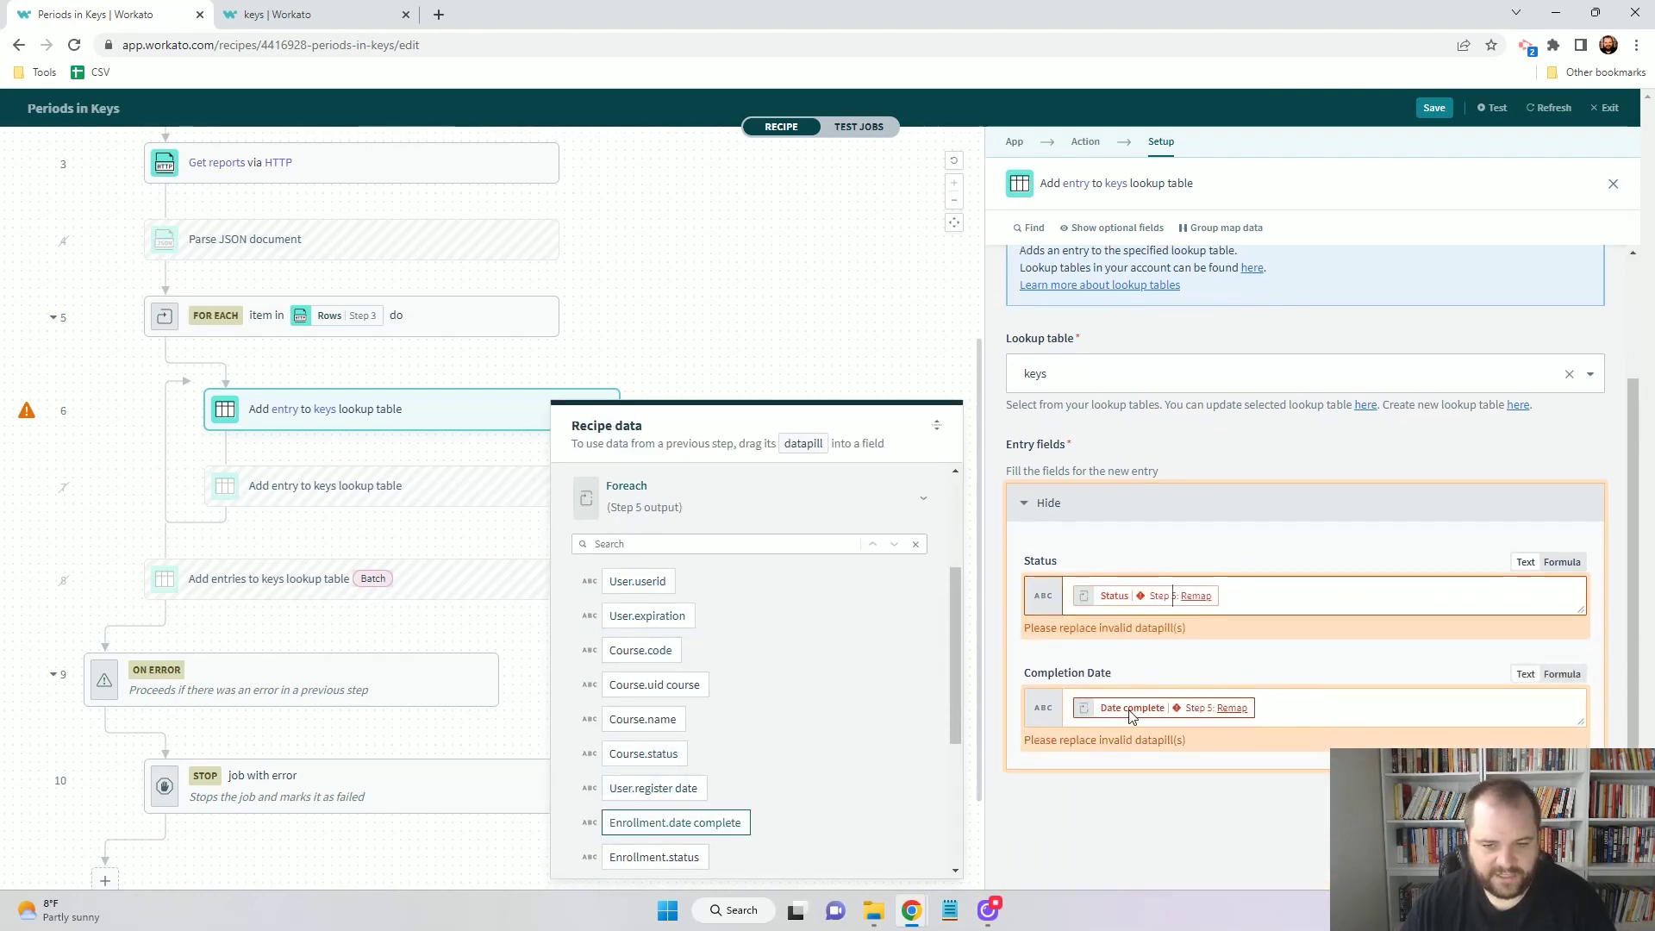
pyautogui.click(1342, 702)
pyautogui.press('BackSpace')
pyautogui.moveTo(689, 788); pyautogui.dragTo(1250, 708)
pyautogui.click(1427, 111)
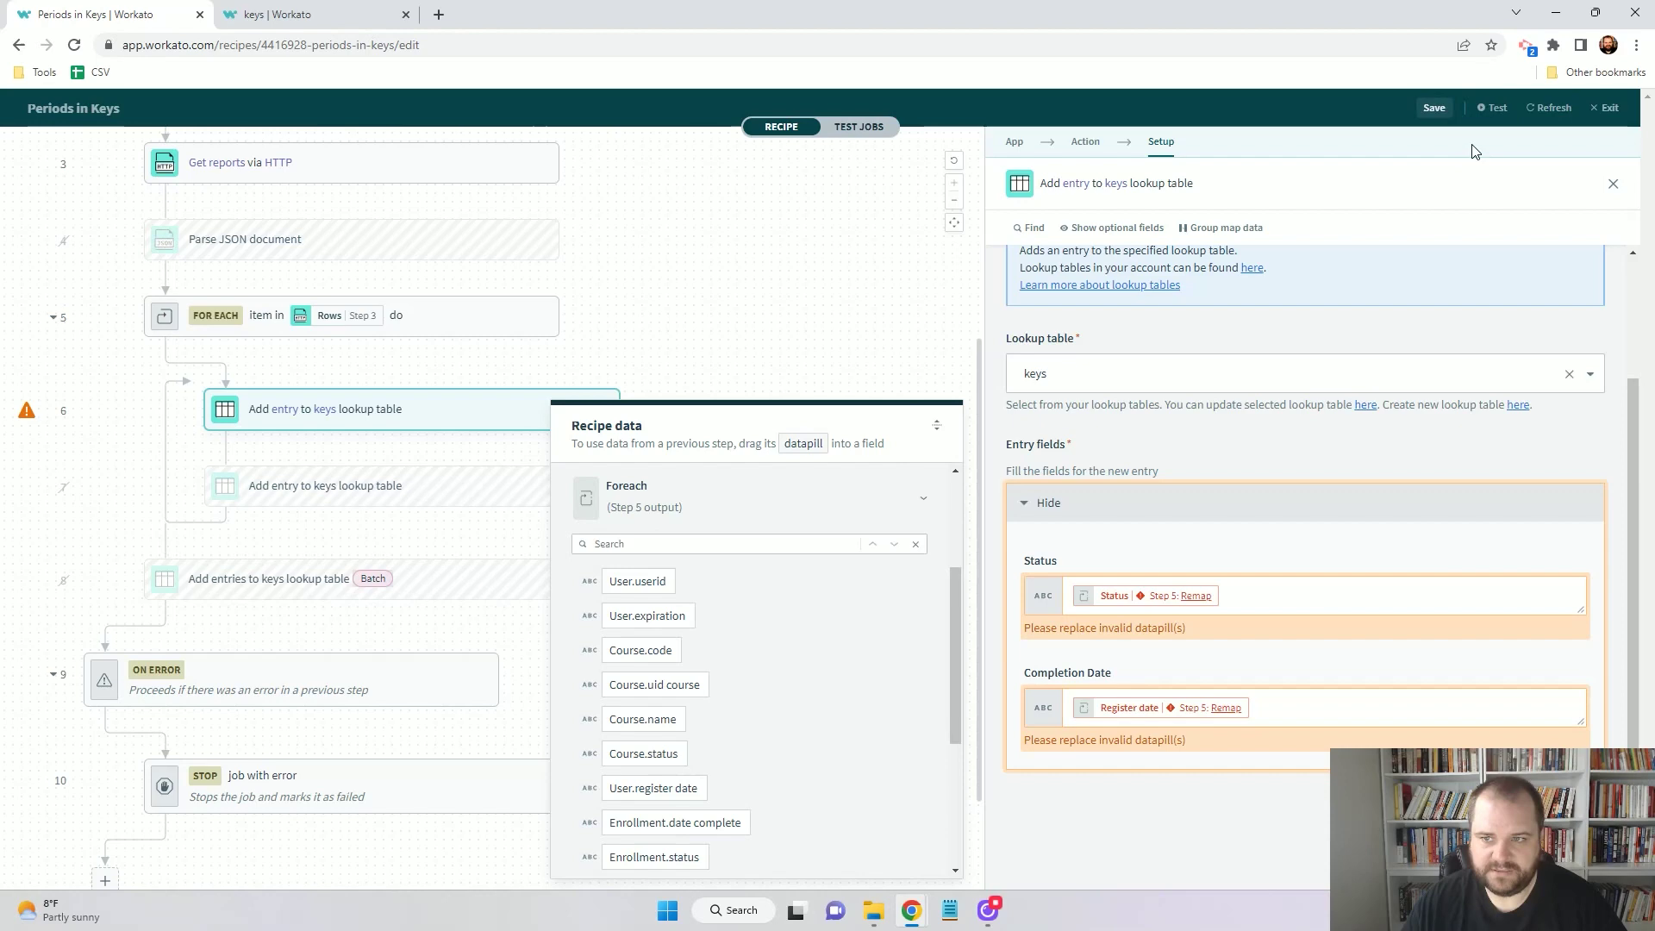
pyautogui.click(1605, 108)
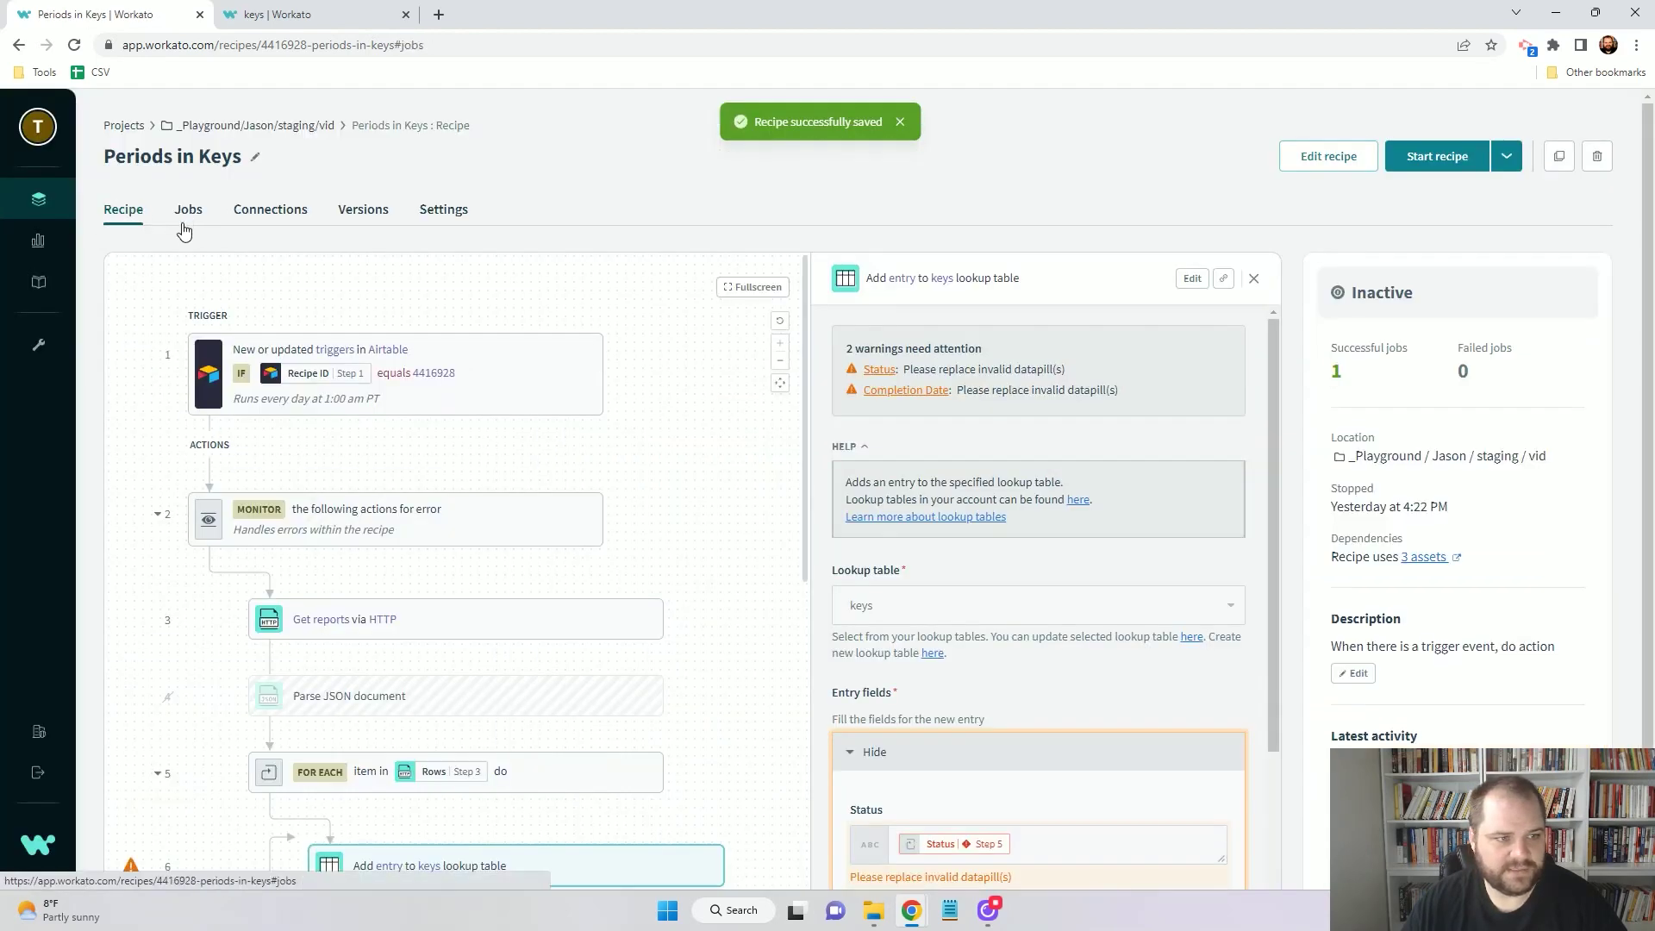
# - Repeat the latest job and reload the keys table to find 10 blank entries
pyautogui.click(186, 214)
pyautogui.click(477, 381)
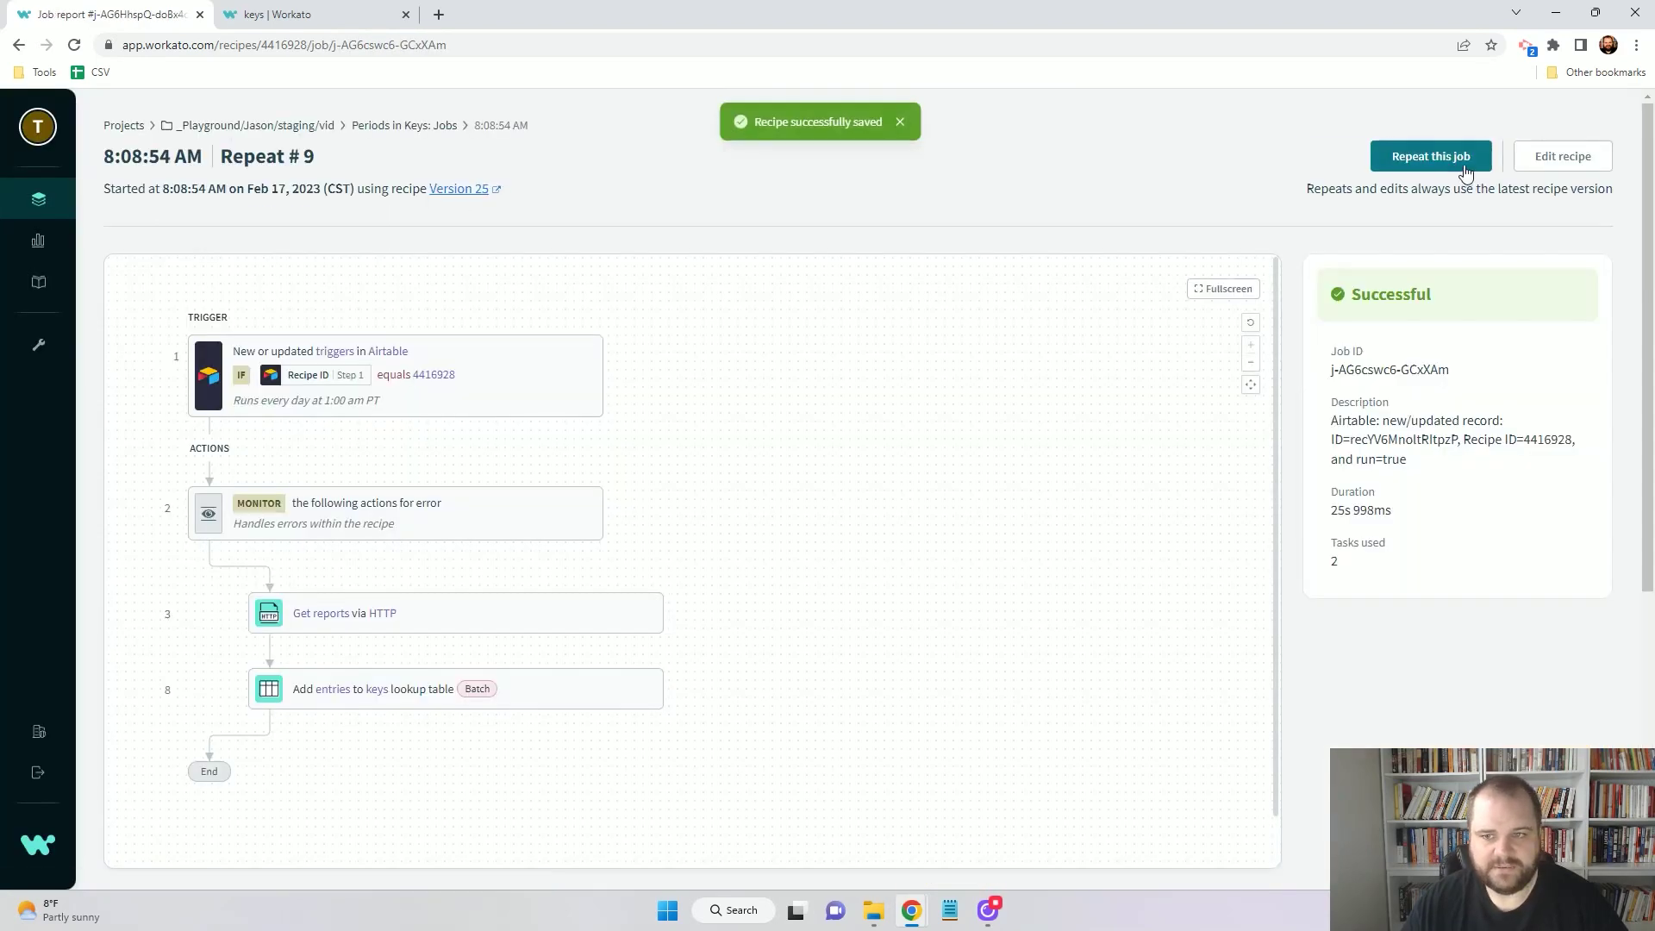
pyautogui.click(1457, 160)
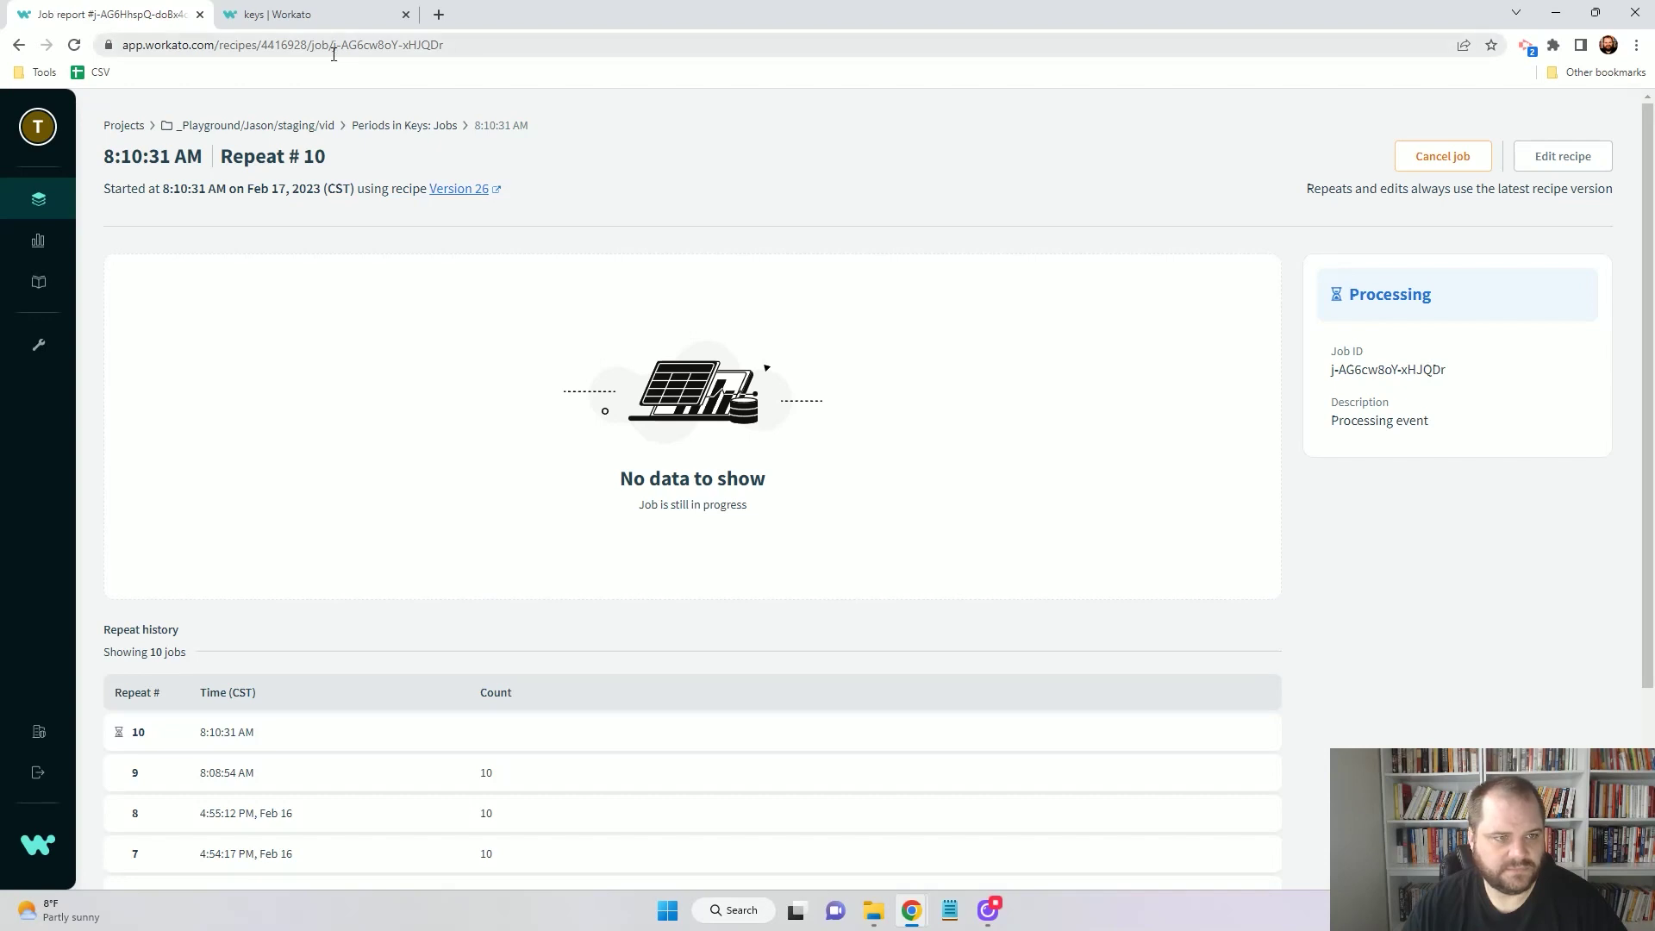
pyautogui.click(278, 13)
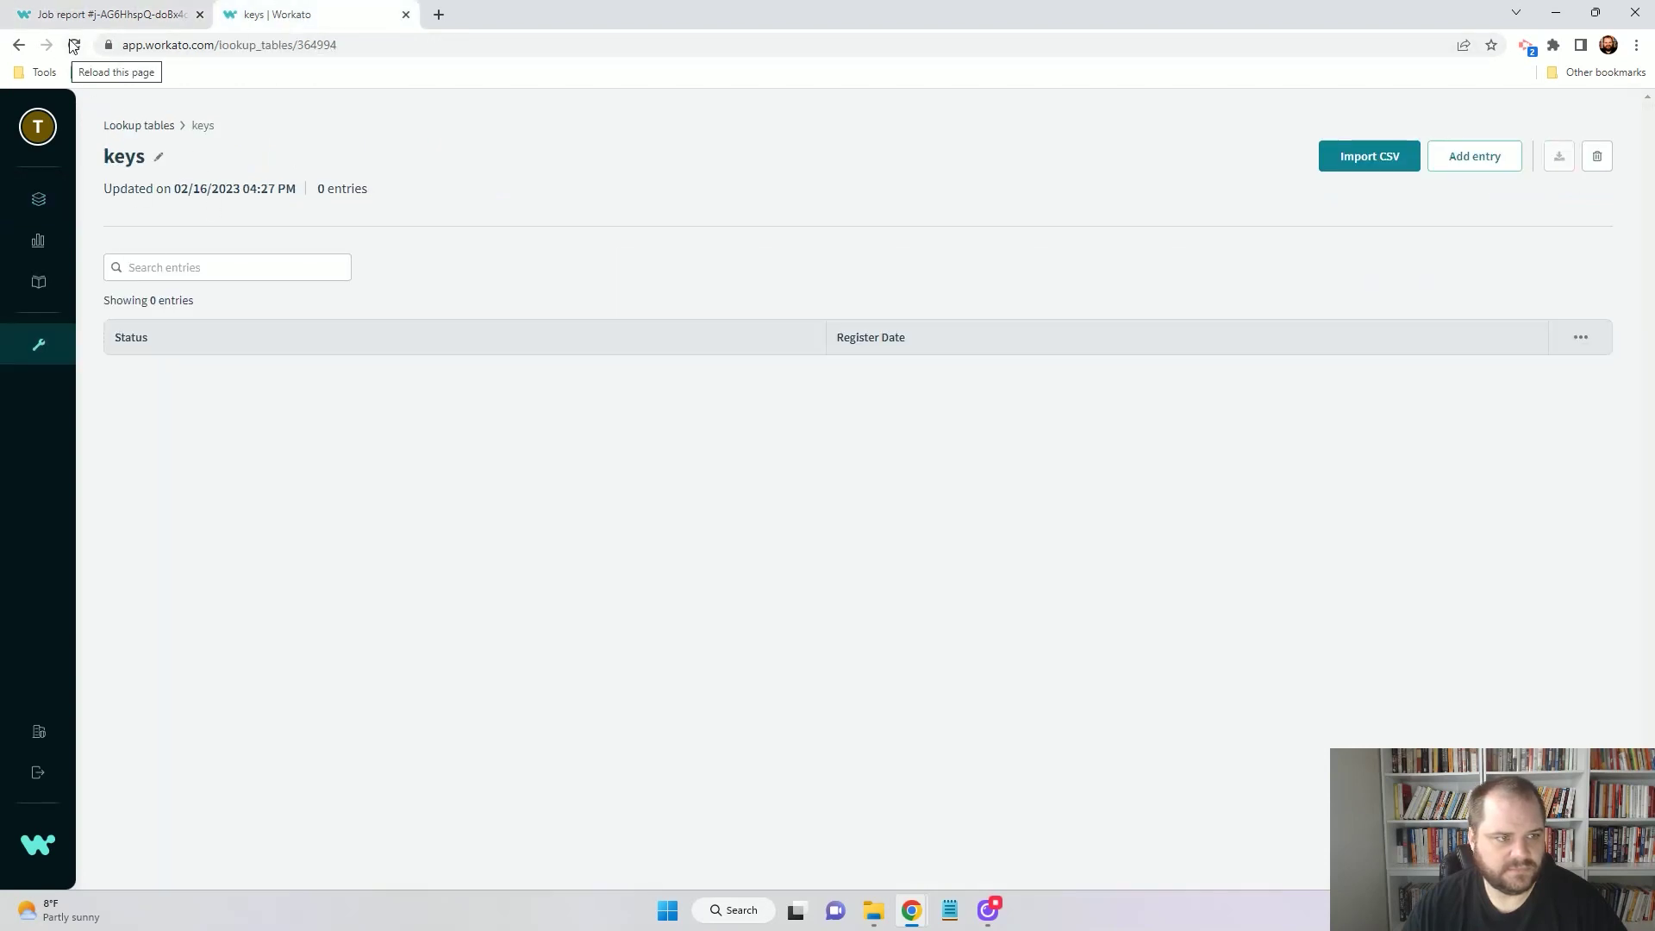
pyautogui.click(73, 46)
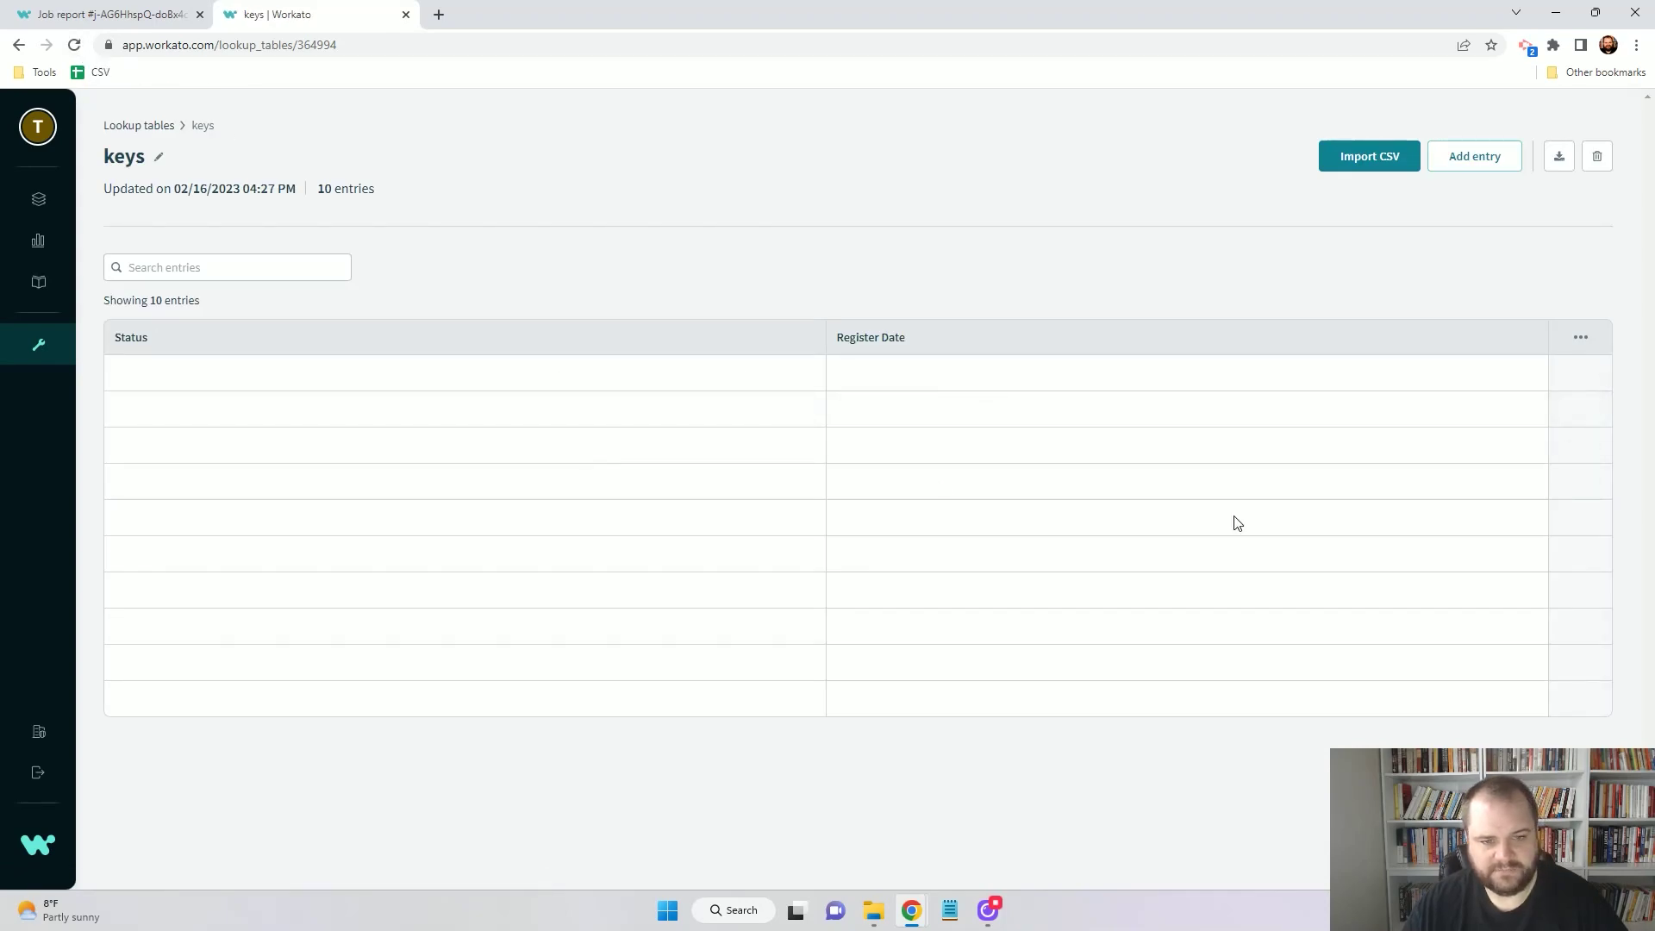
# - Delete the blank entries and go back to the Periods in Keys jobs list
pyautogui.click(1594, 374)
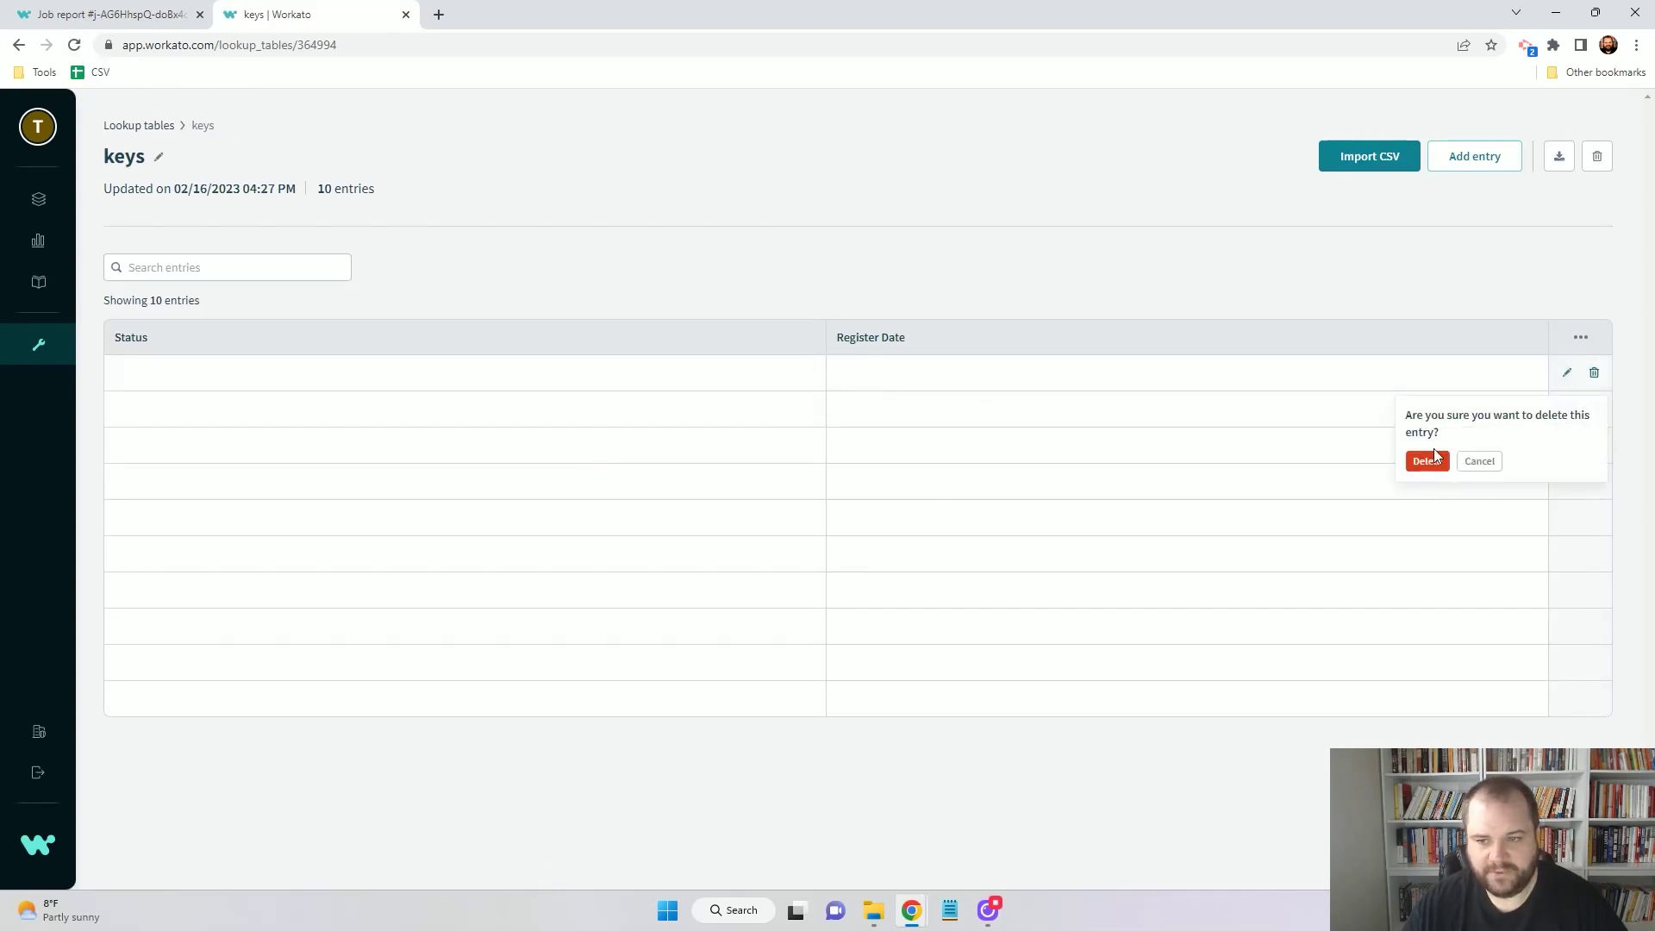
pyautogui.click(1429, 457)
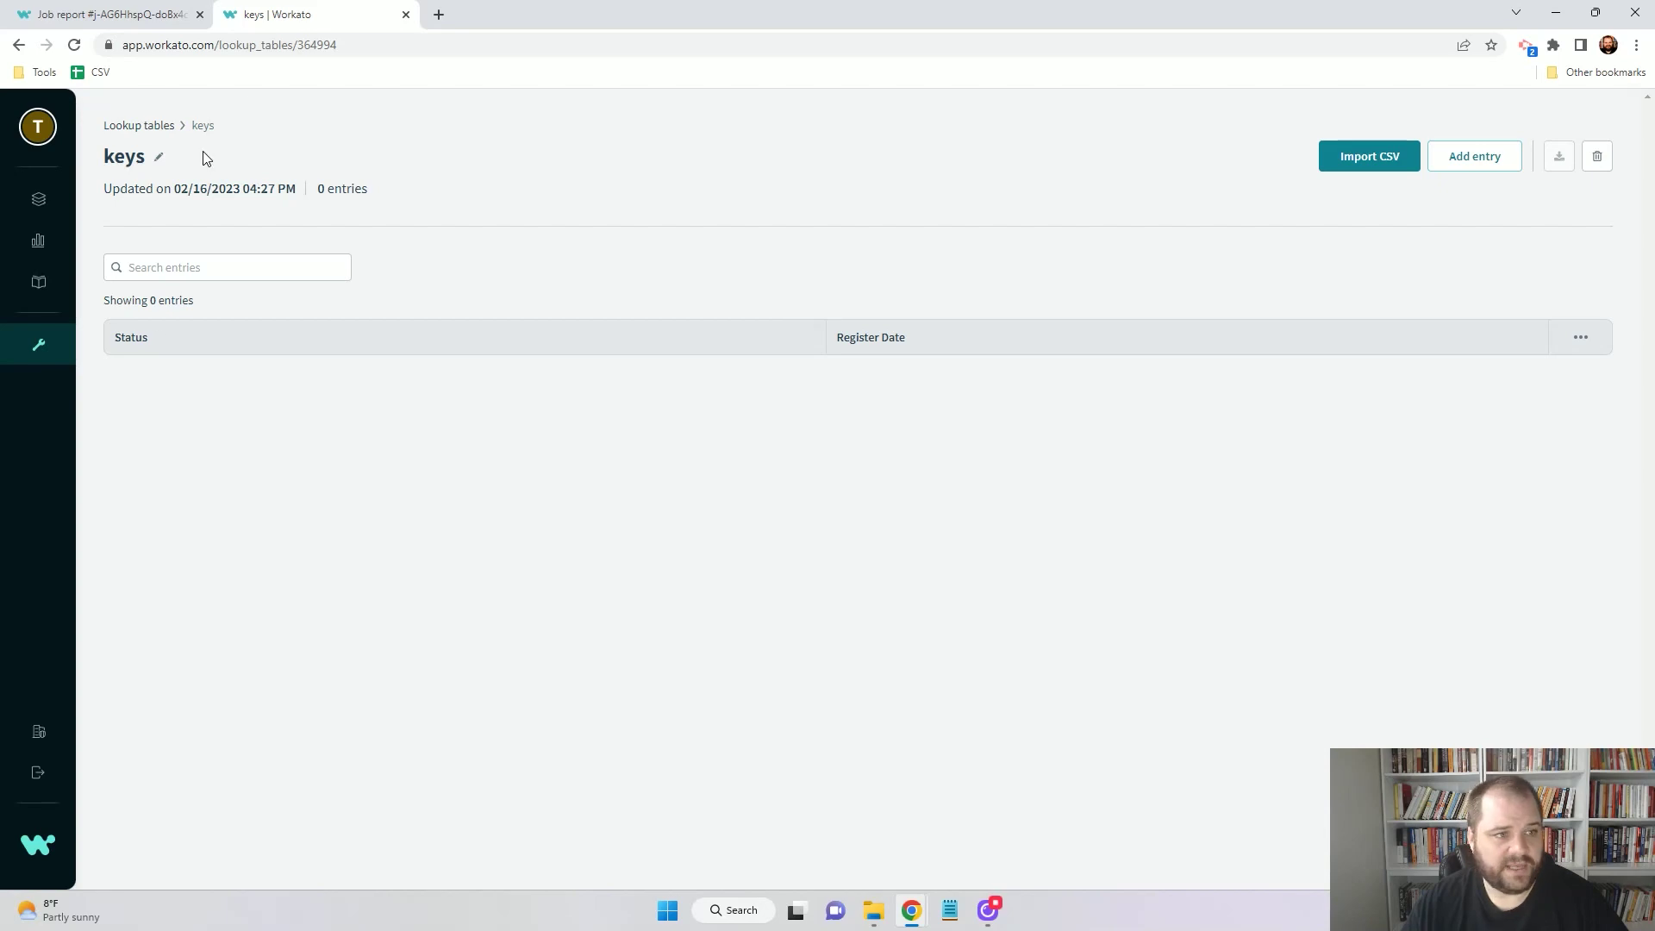
pyautogui.click(127, 16)
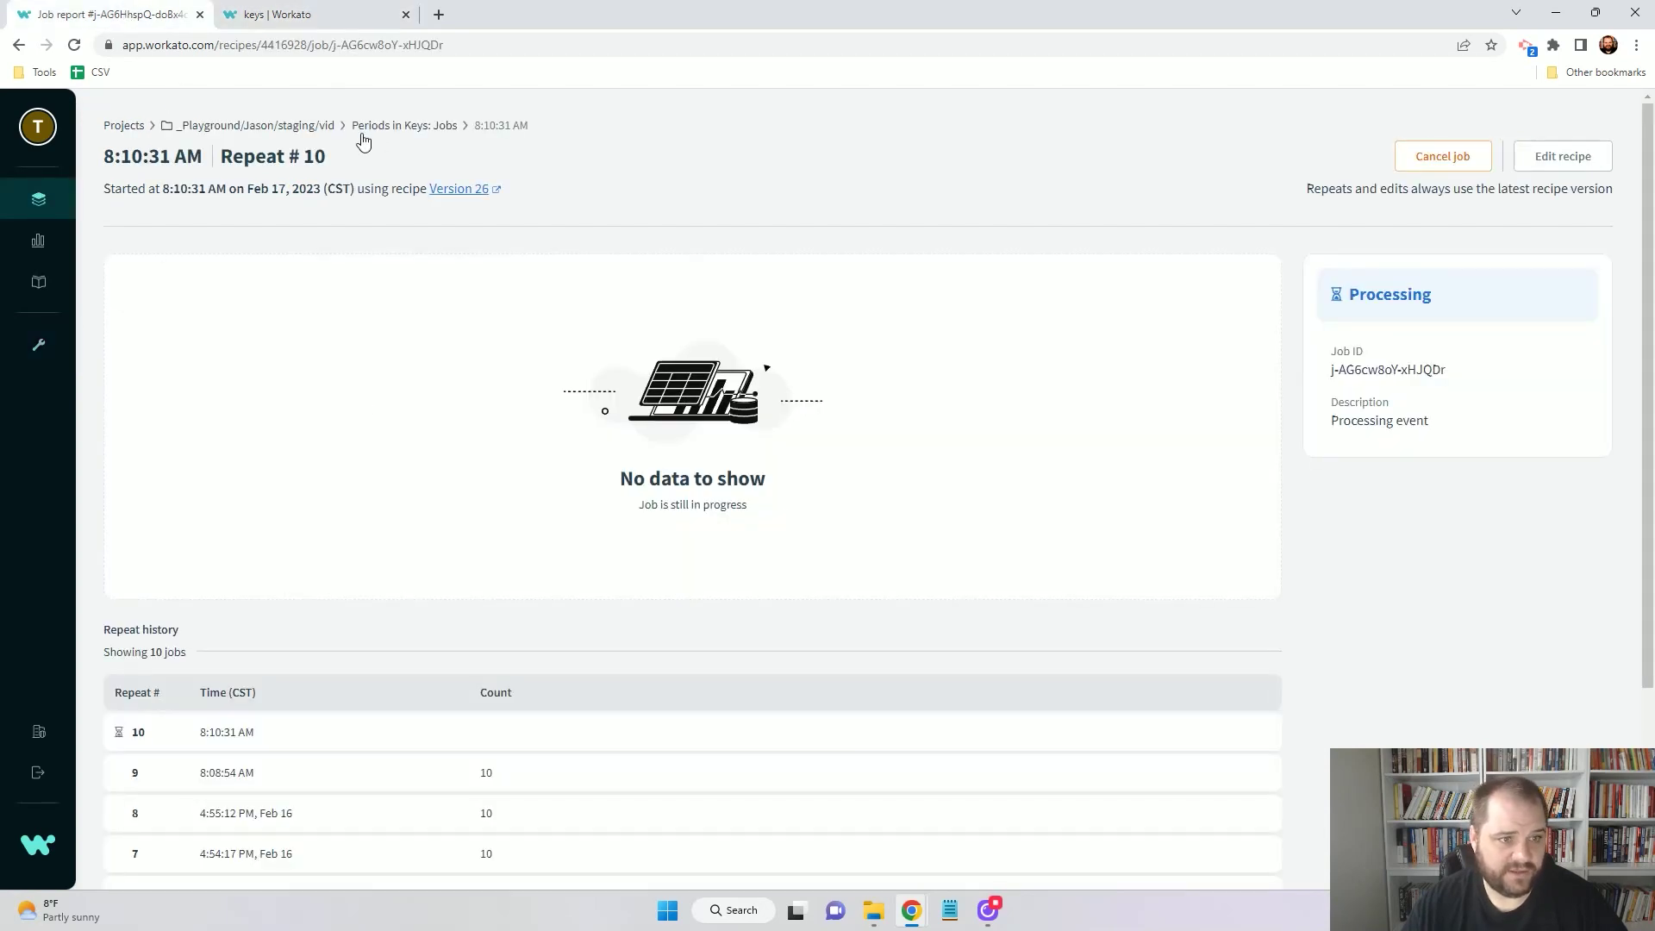
pyautogui.click(389, 126)
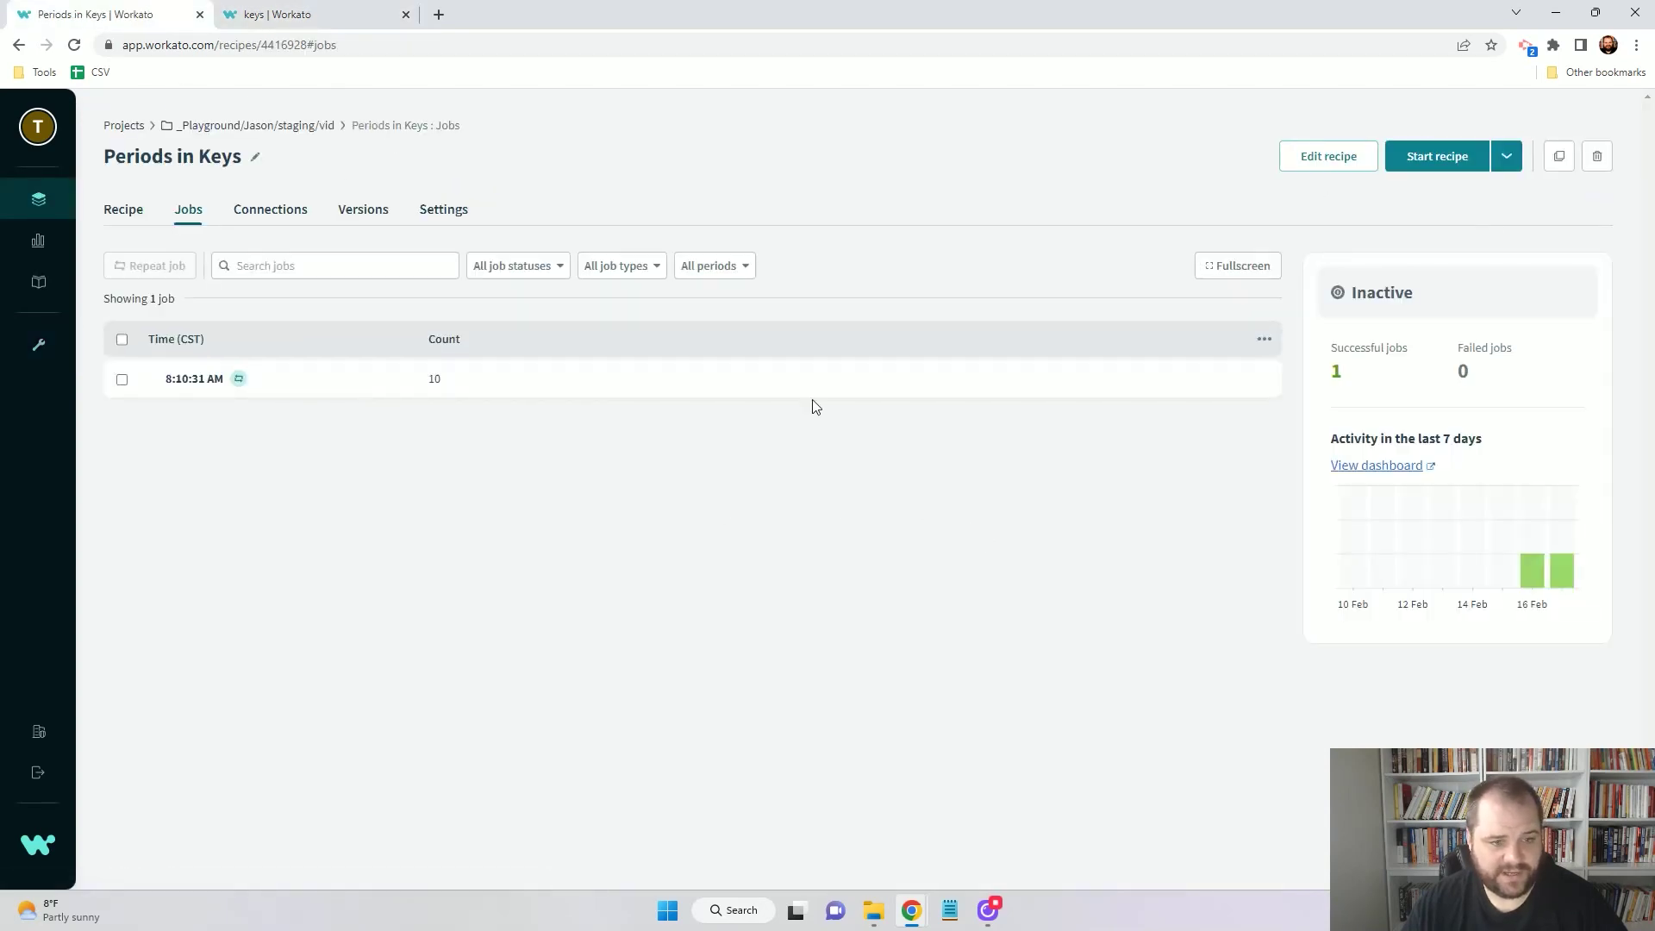
# - Edit the recipe, skip add-entry step 6 and unskip step 7
pyautogui.click(1298, 156)
pyautogui.click(531, 757)
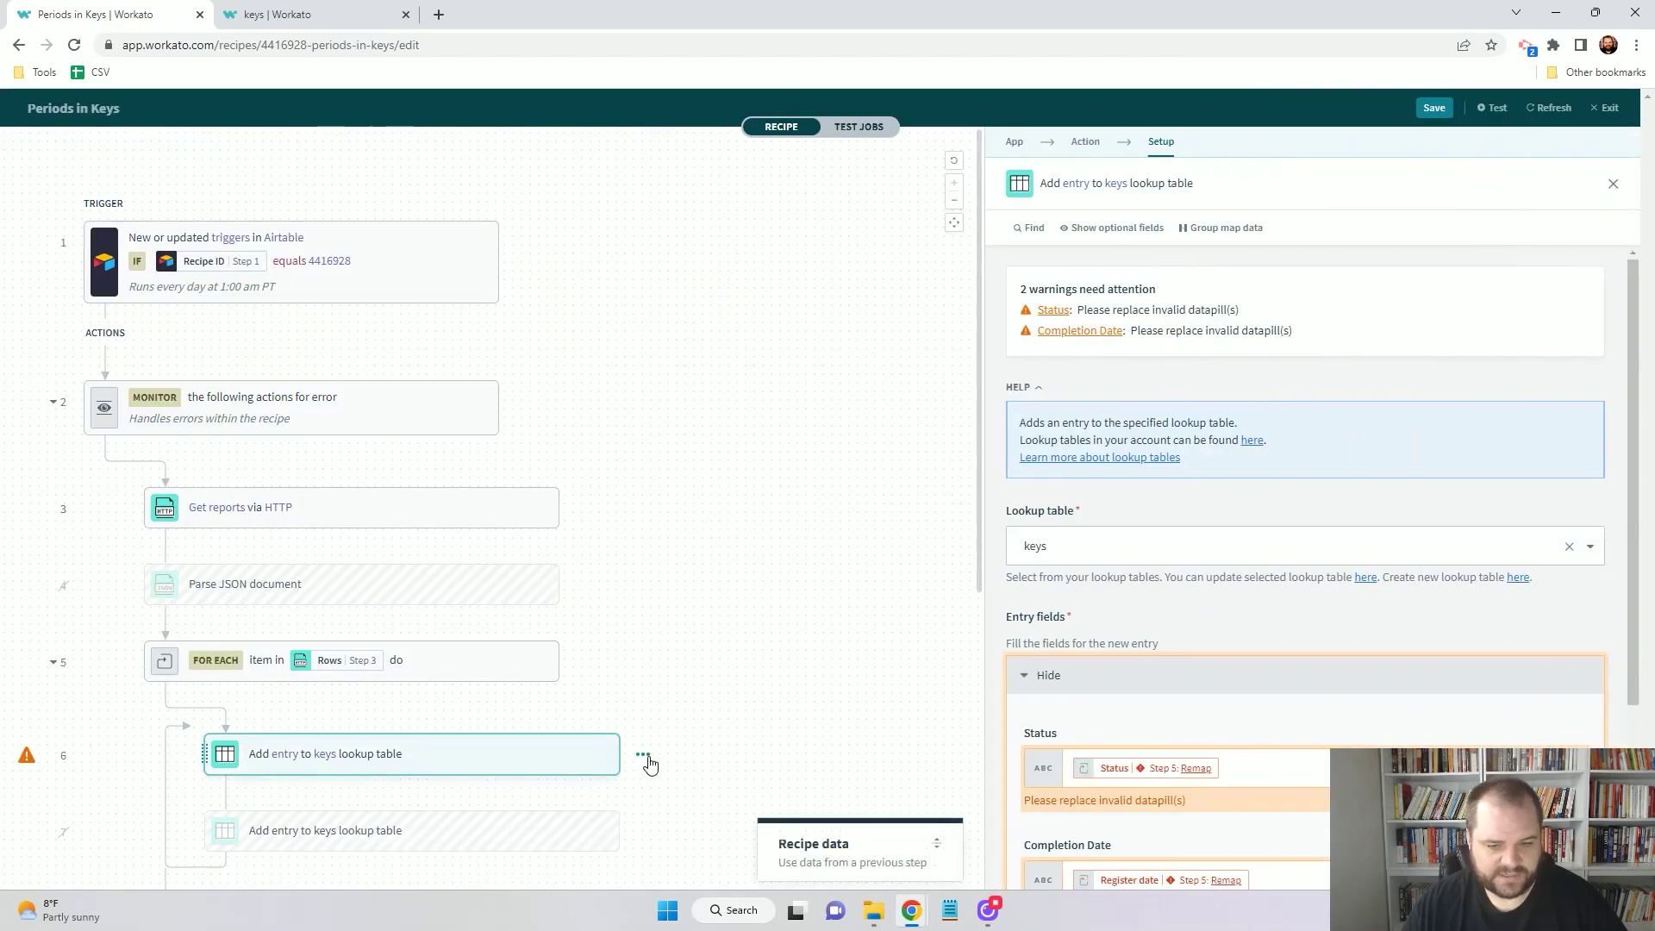
pyautogui.click(643, 755)
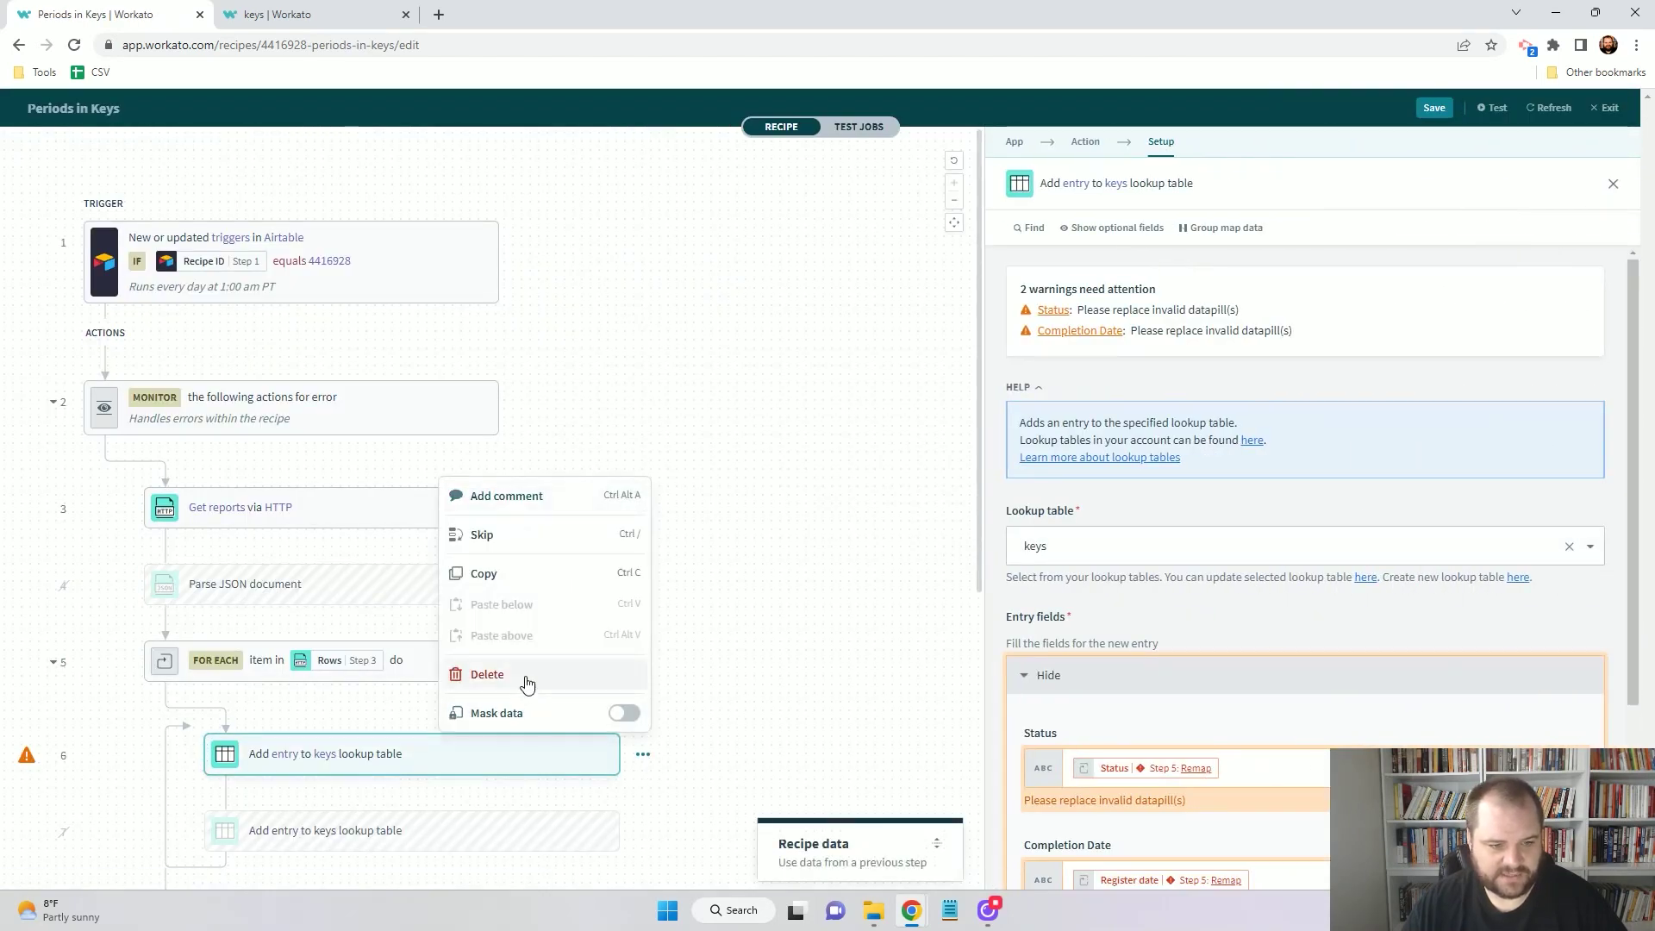
pyautogui.click(528, 537)
pyautogui.click(568, 831)
pyautogui.click(642, 831)
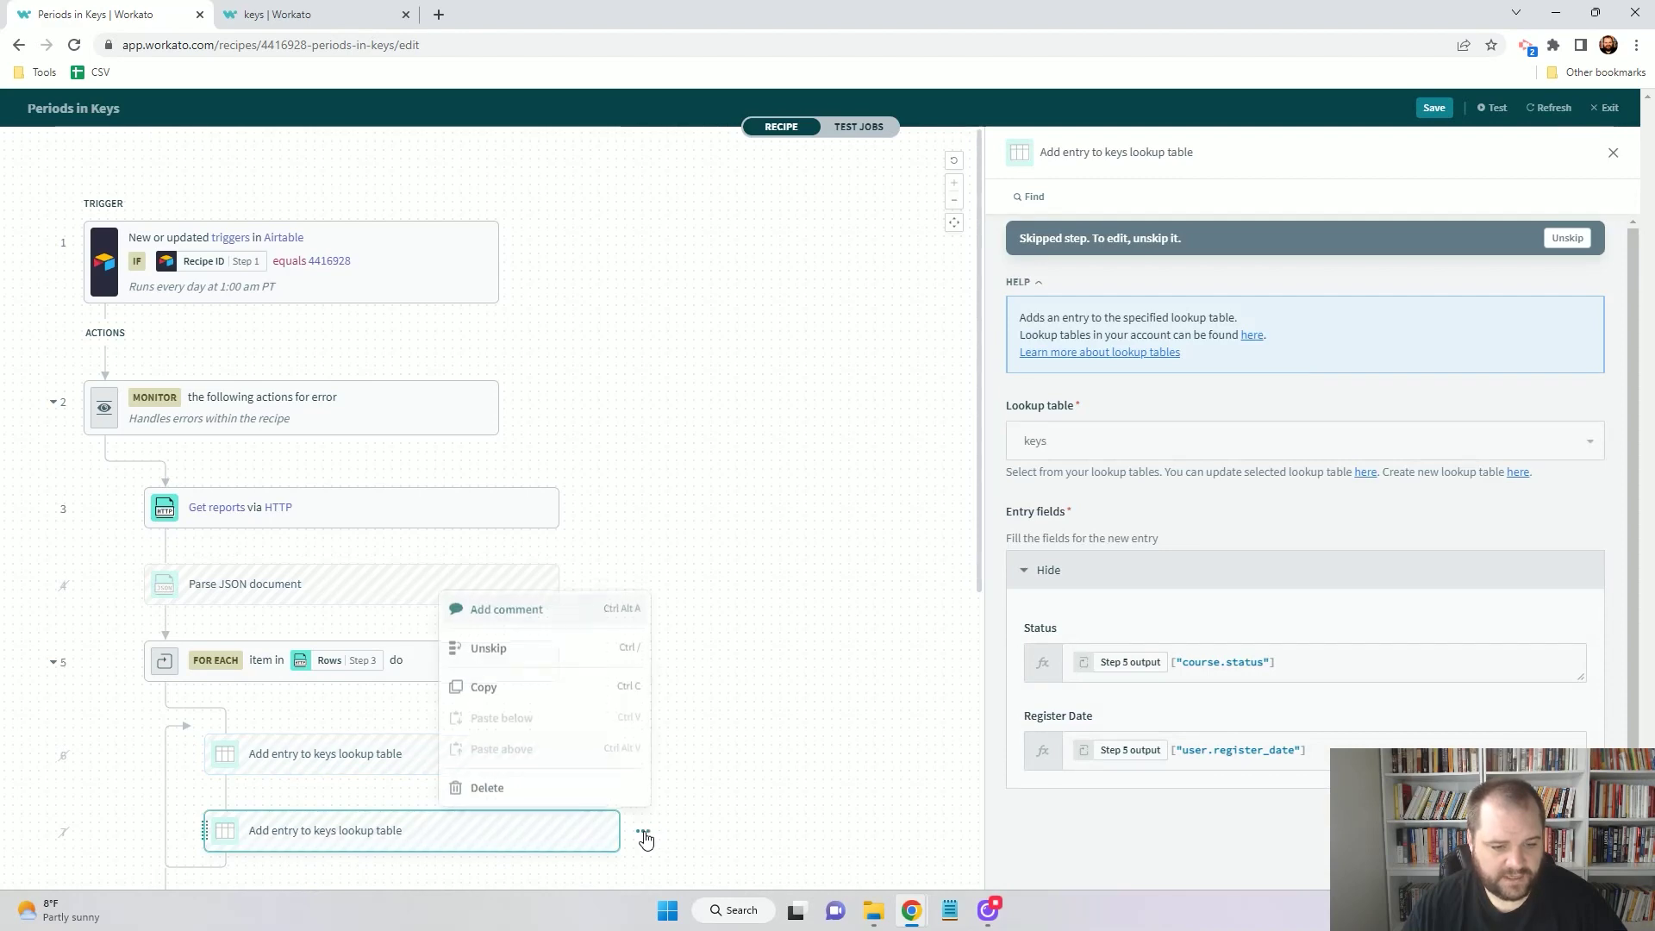
pyautogui.click(550, 655)
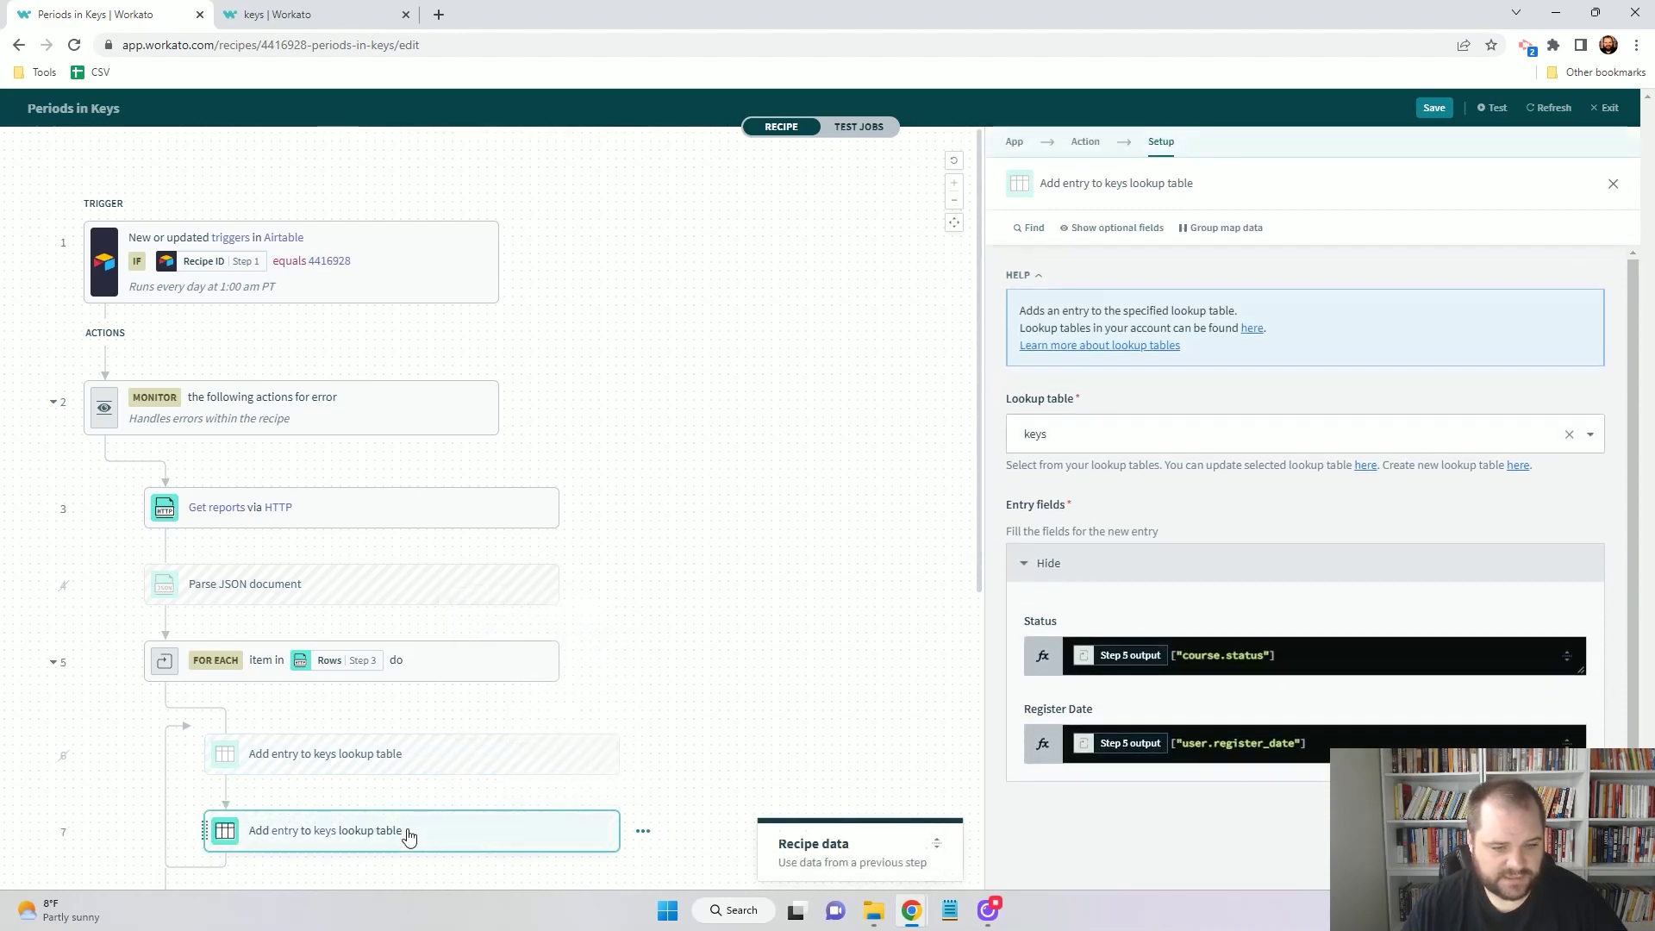
# - Review step 7's Status formula reading course.status and its suggested functions
pyautogui.click(1101, 657)
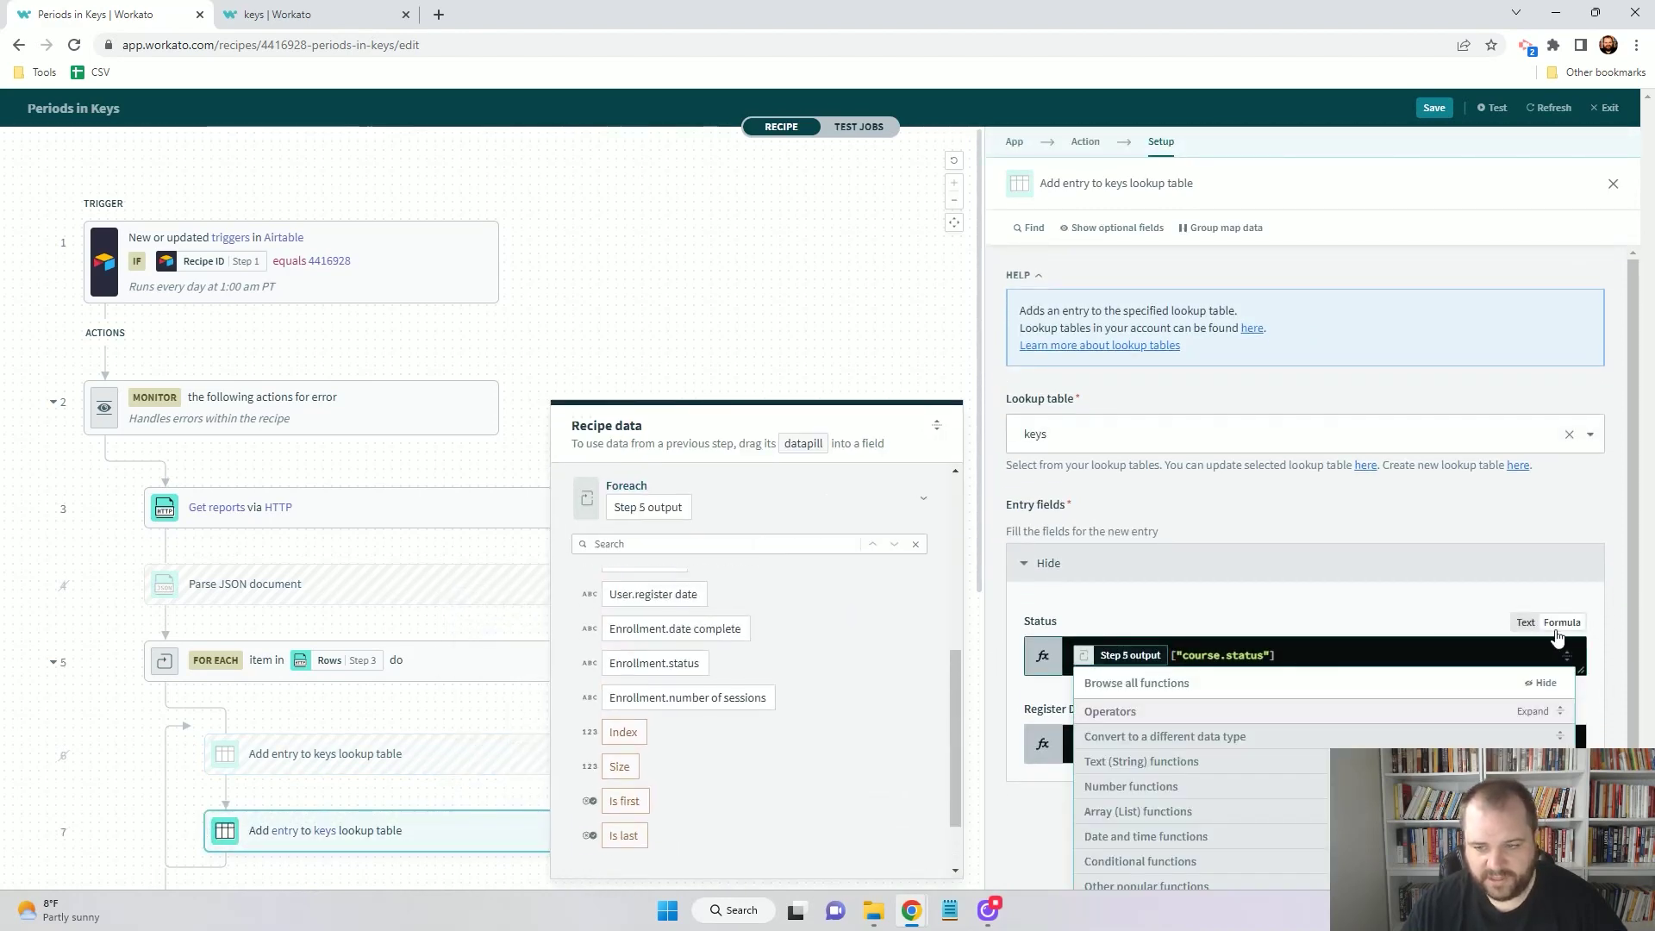
pyautogui.scroll(5, 646, 681)
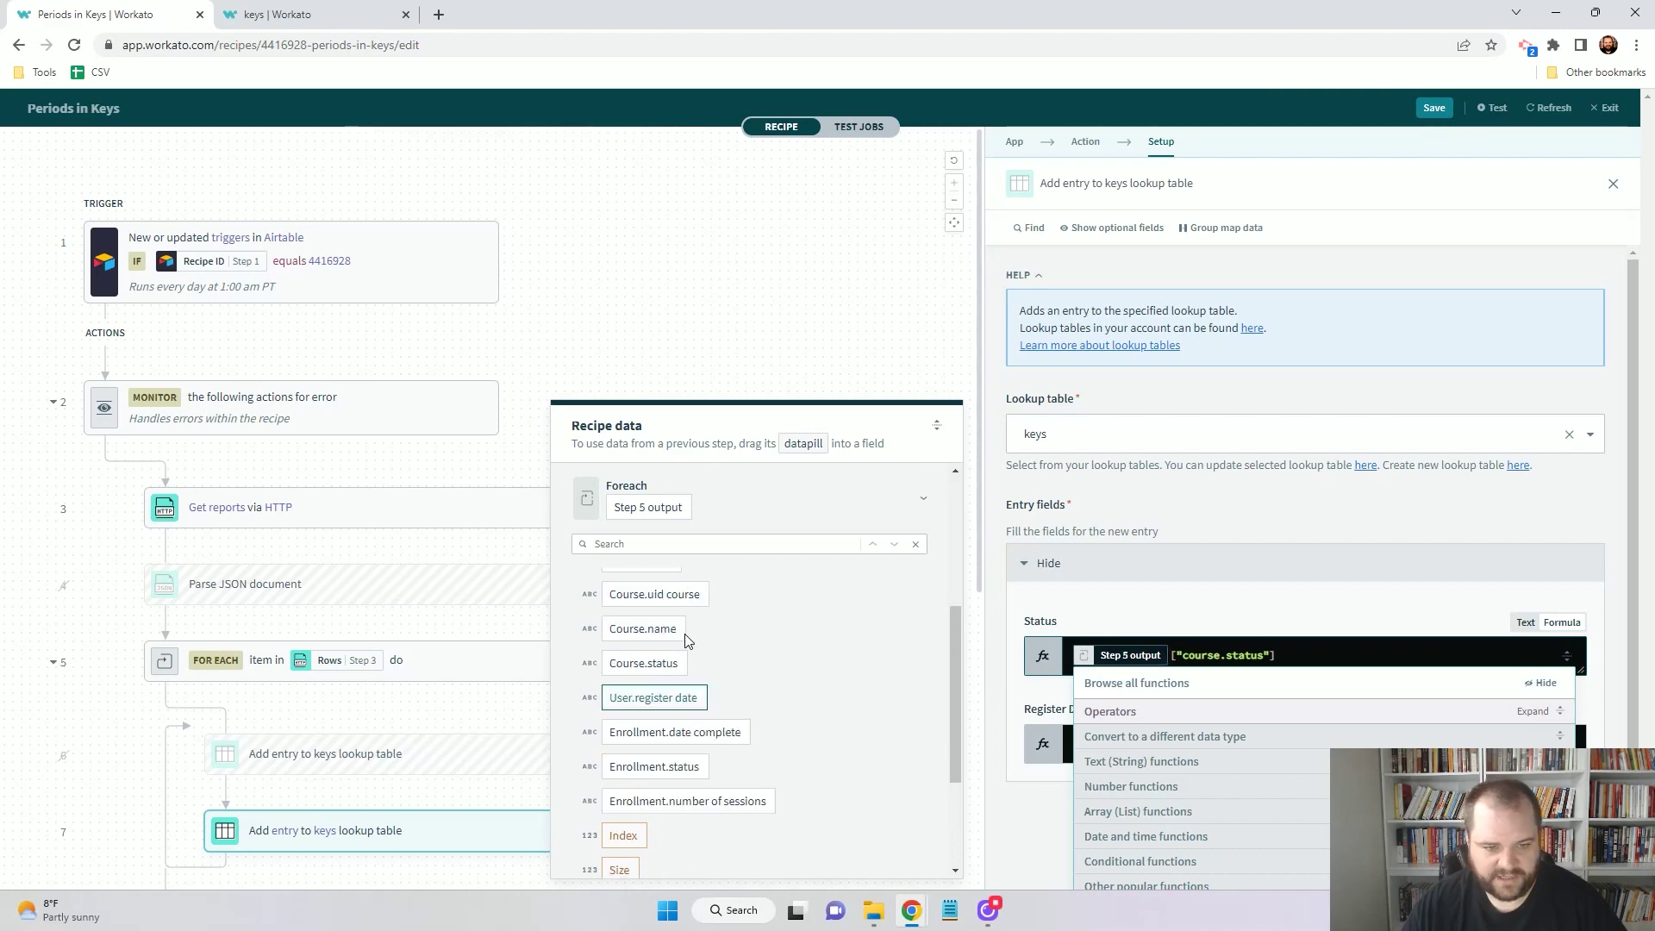
pyautogui.click(1276, 657)
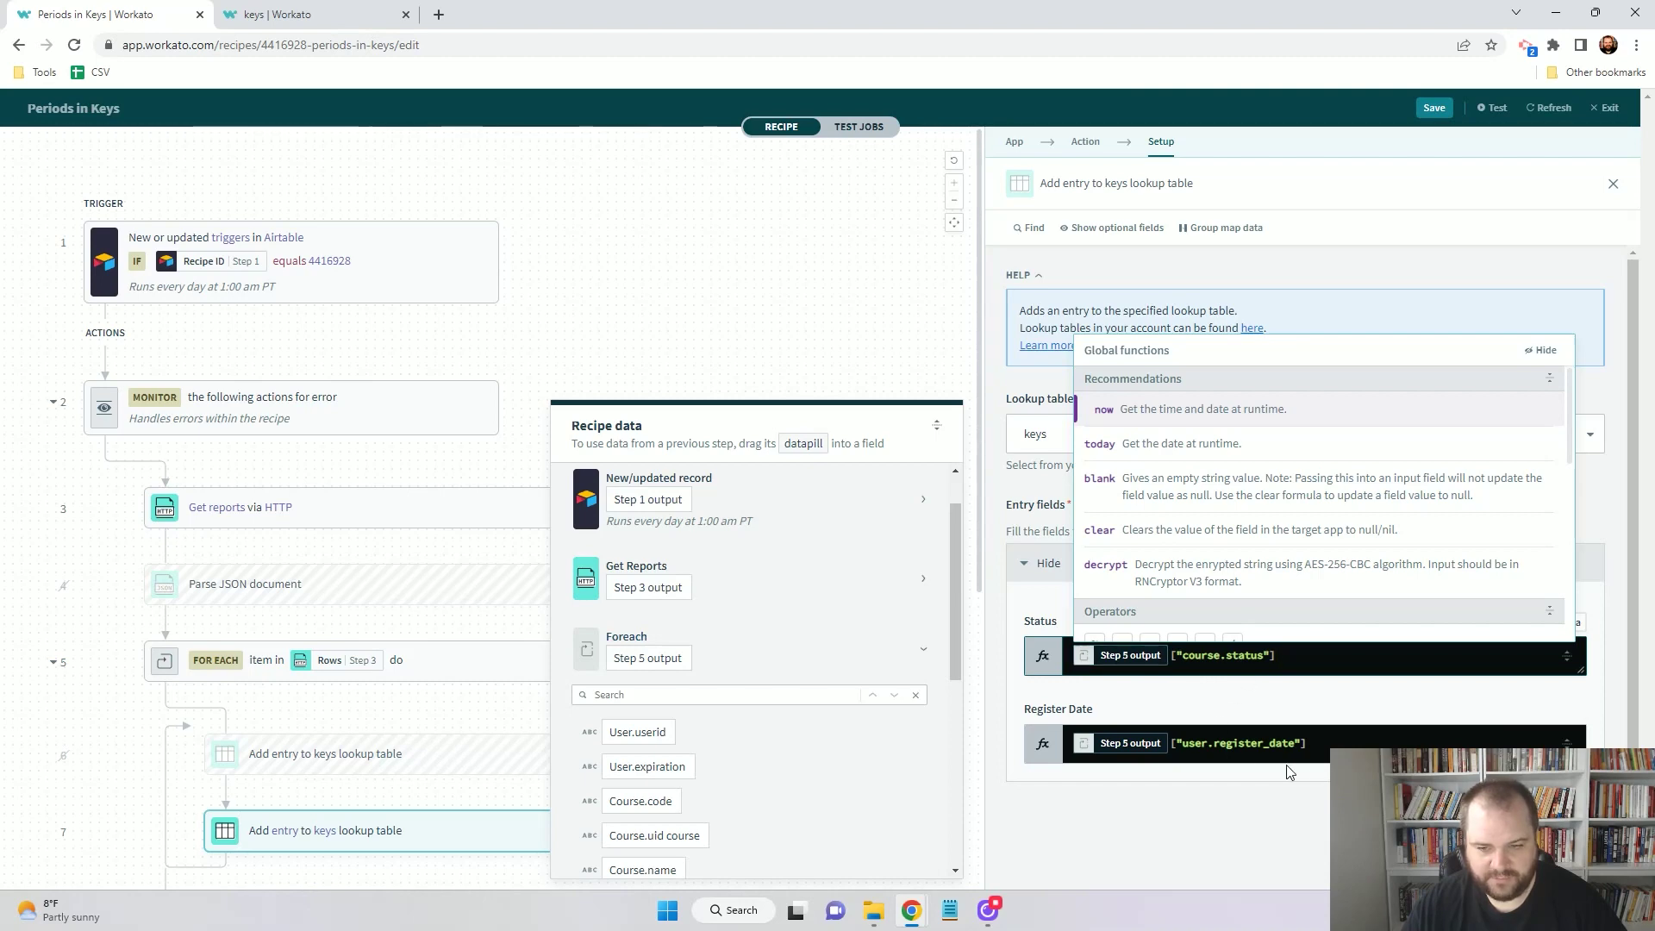
pyautogui.click(1286, 788)
pyautogui.scroll(-1, 1286, 787)
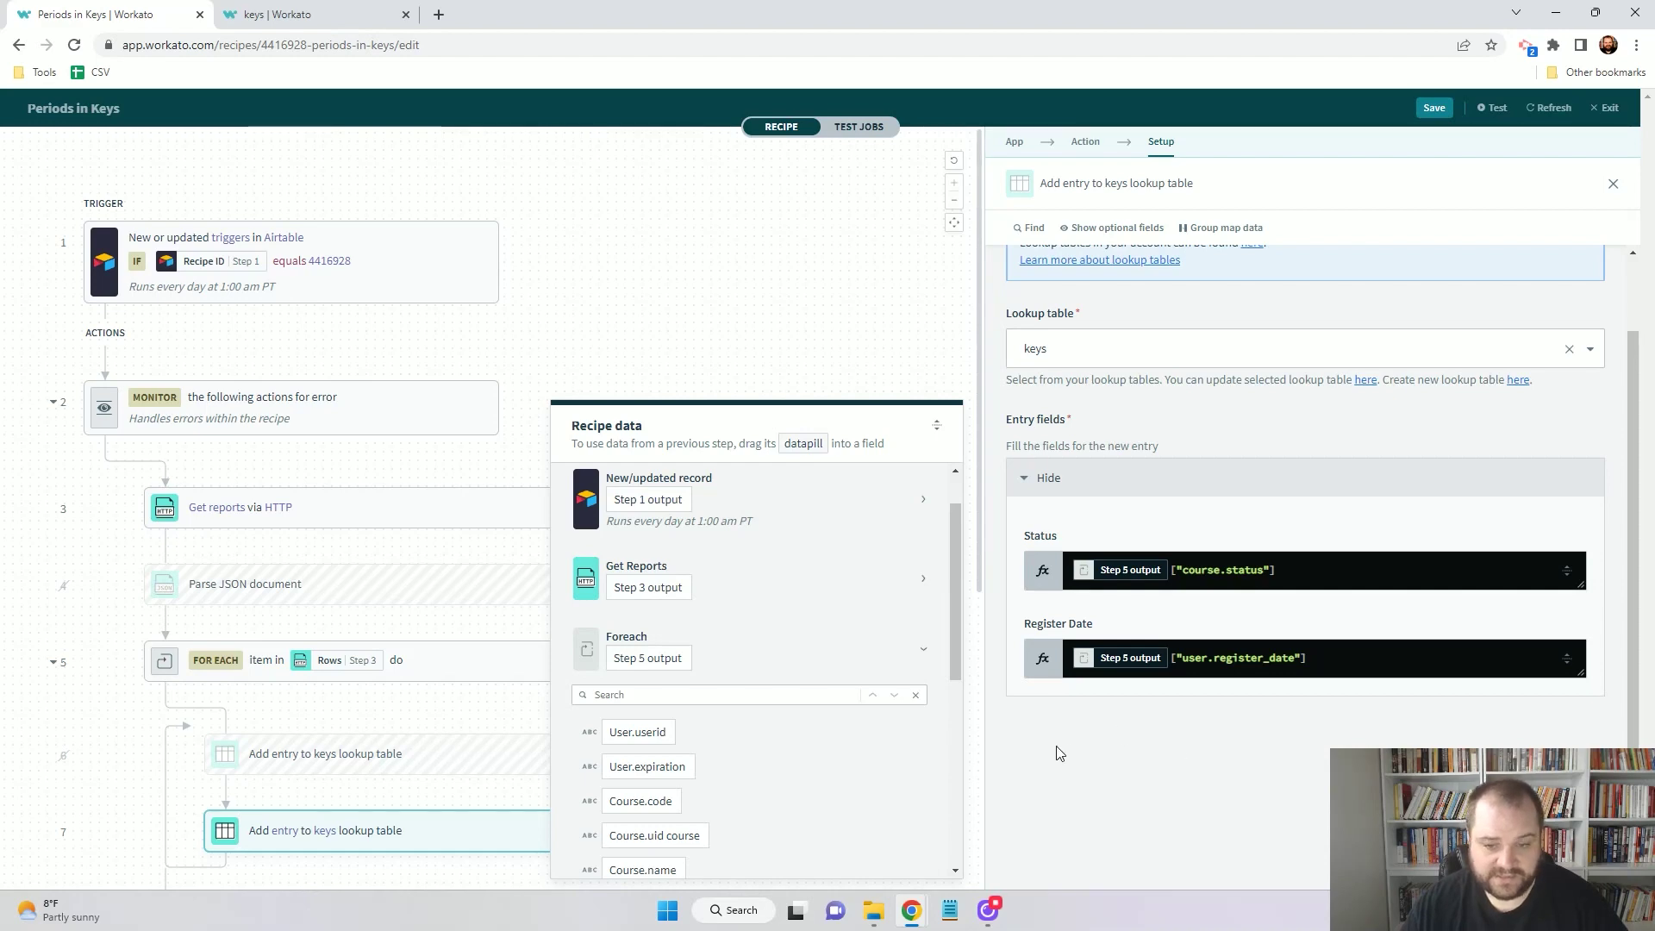
# - Save and exit the recipe, then open the 8:10:31 AM job's report
pyautogui.click(1434, 107)
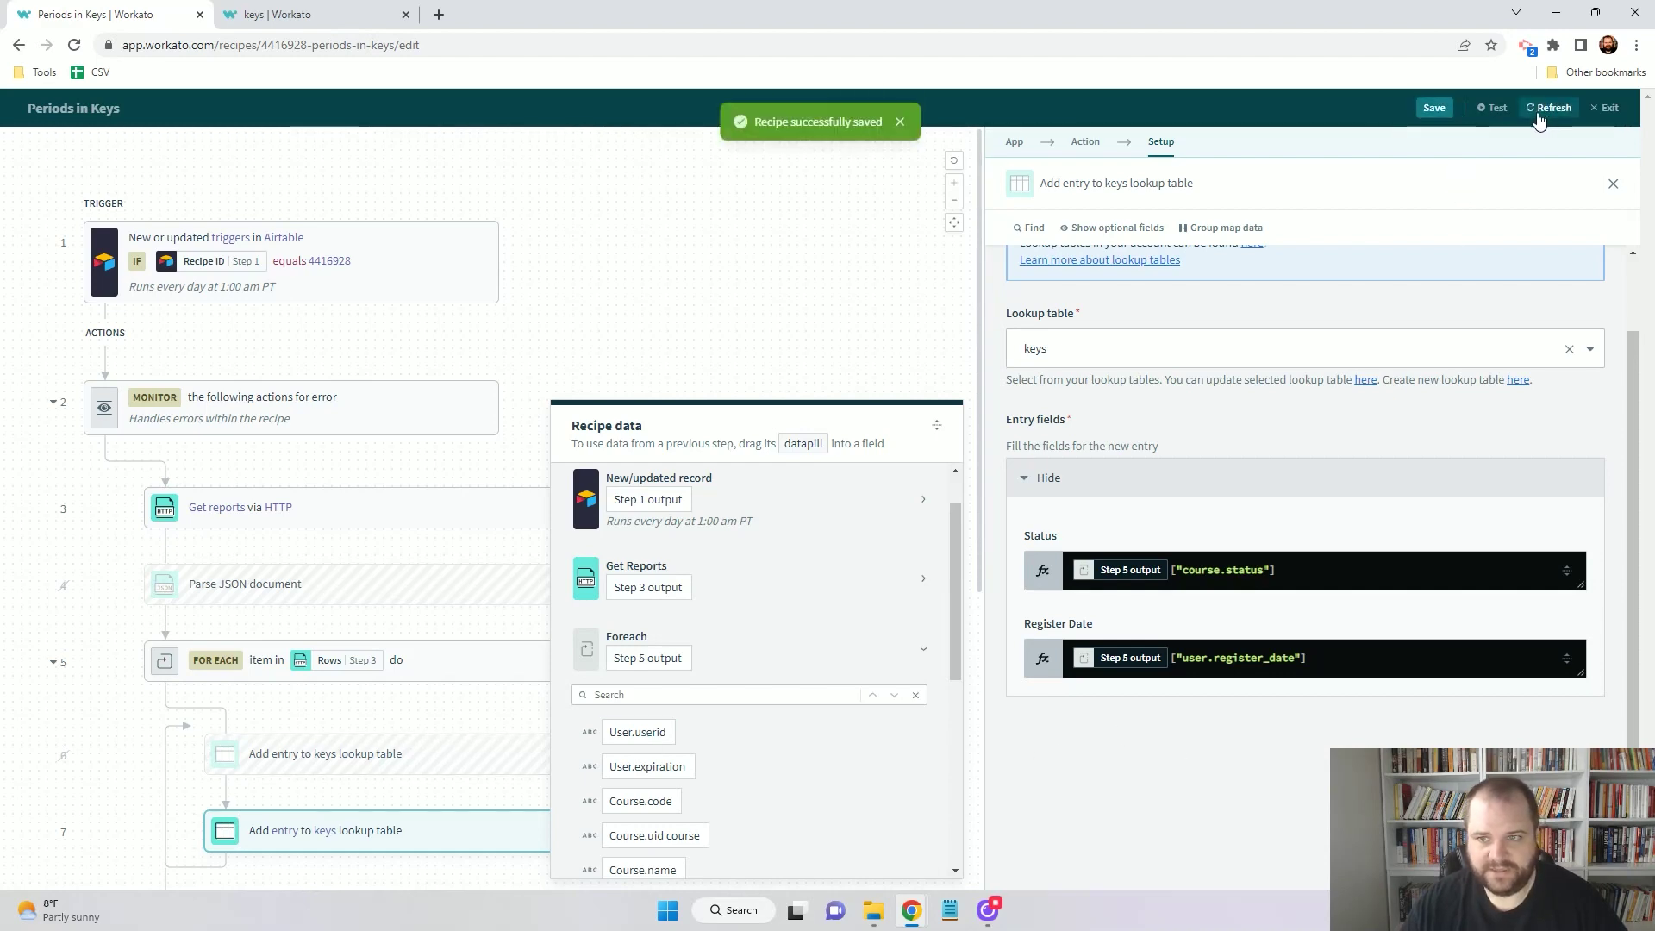
pyautogui.click(1610, 109)
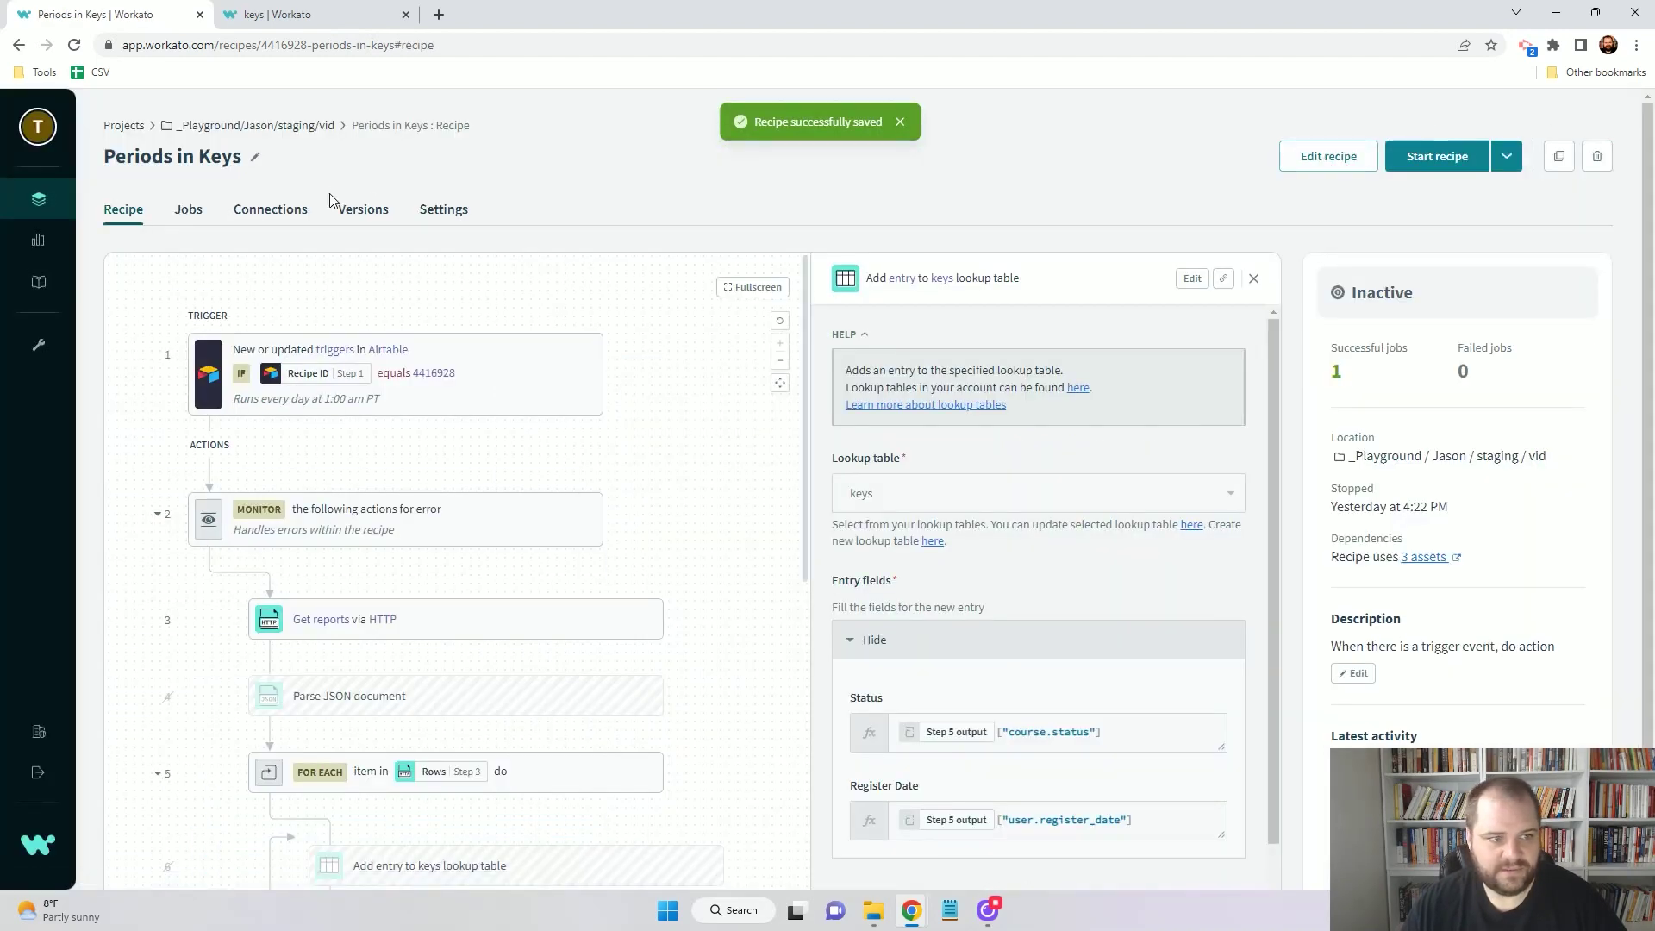
pyautogui.click(188, 209)
pyautogui.click(587, 380)
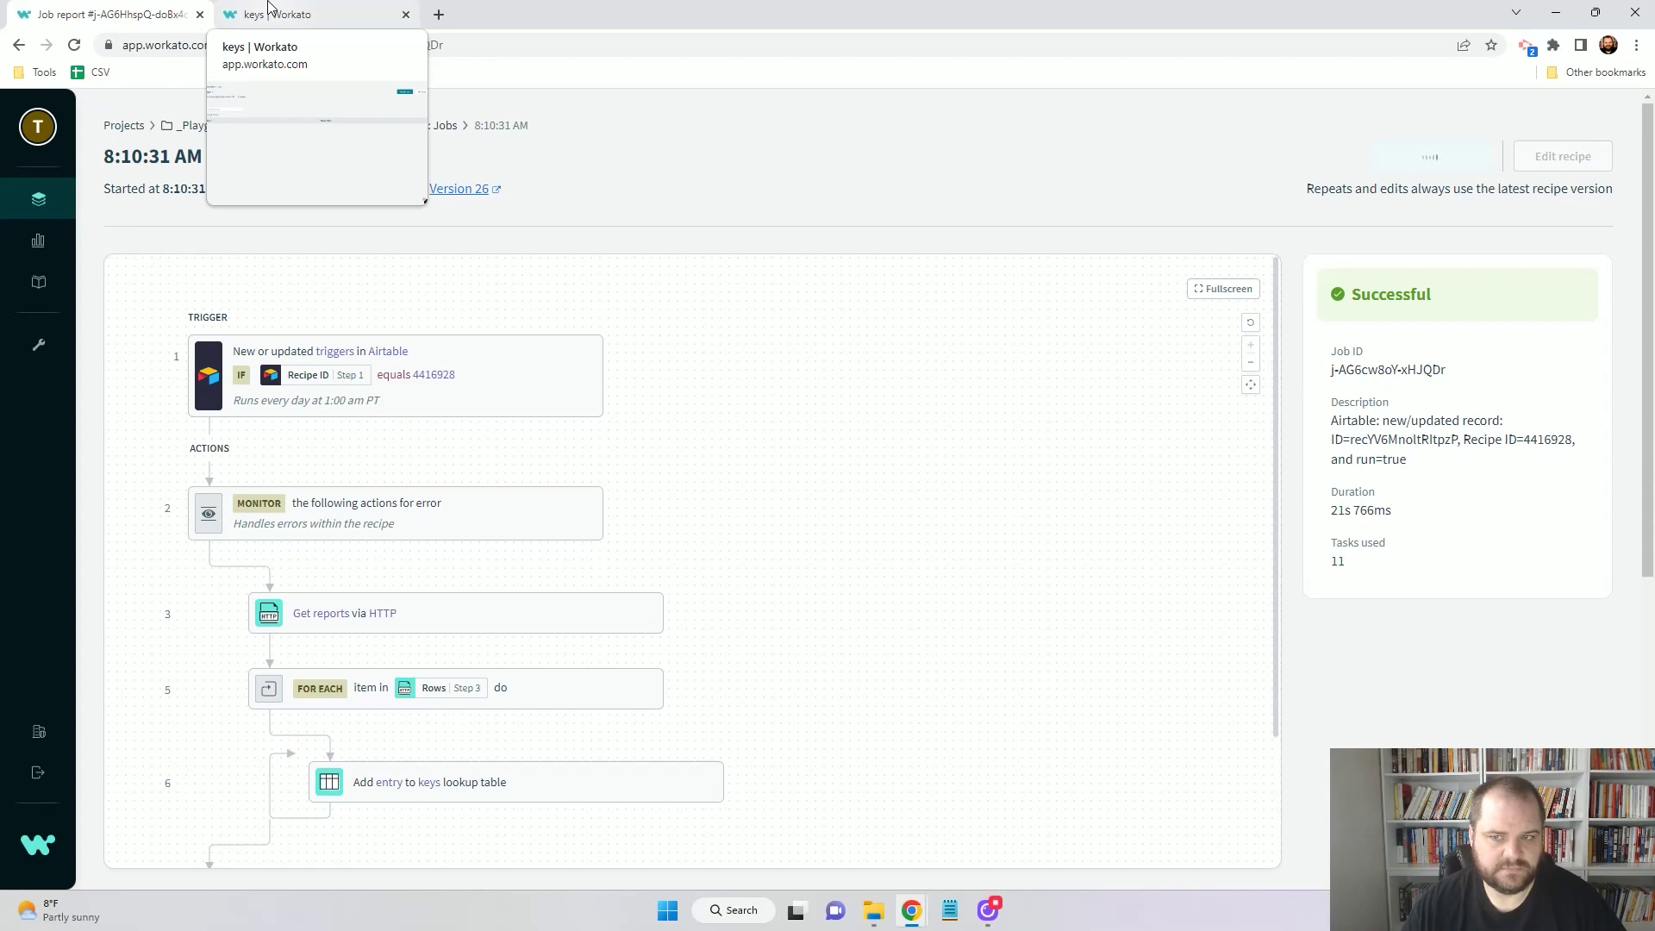
# - Reload the keys table to check the 10 Published entries, then return to the jobs list
pyautogui.click(269, 6)
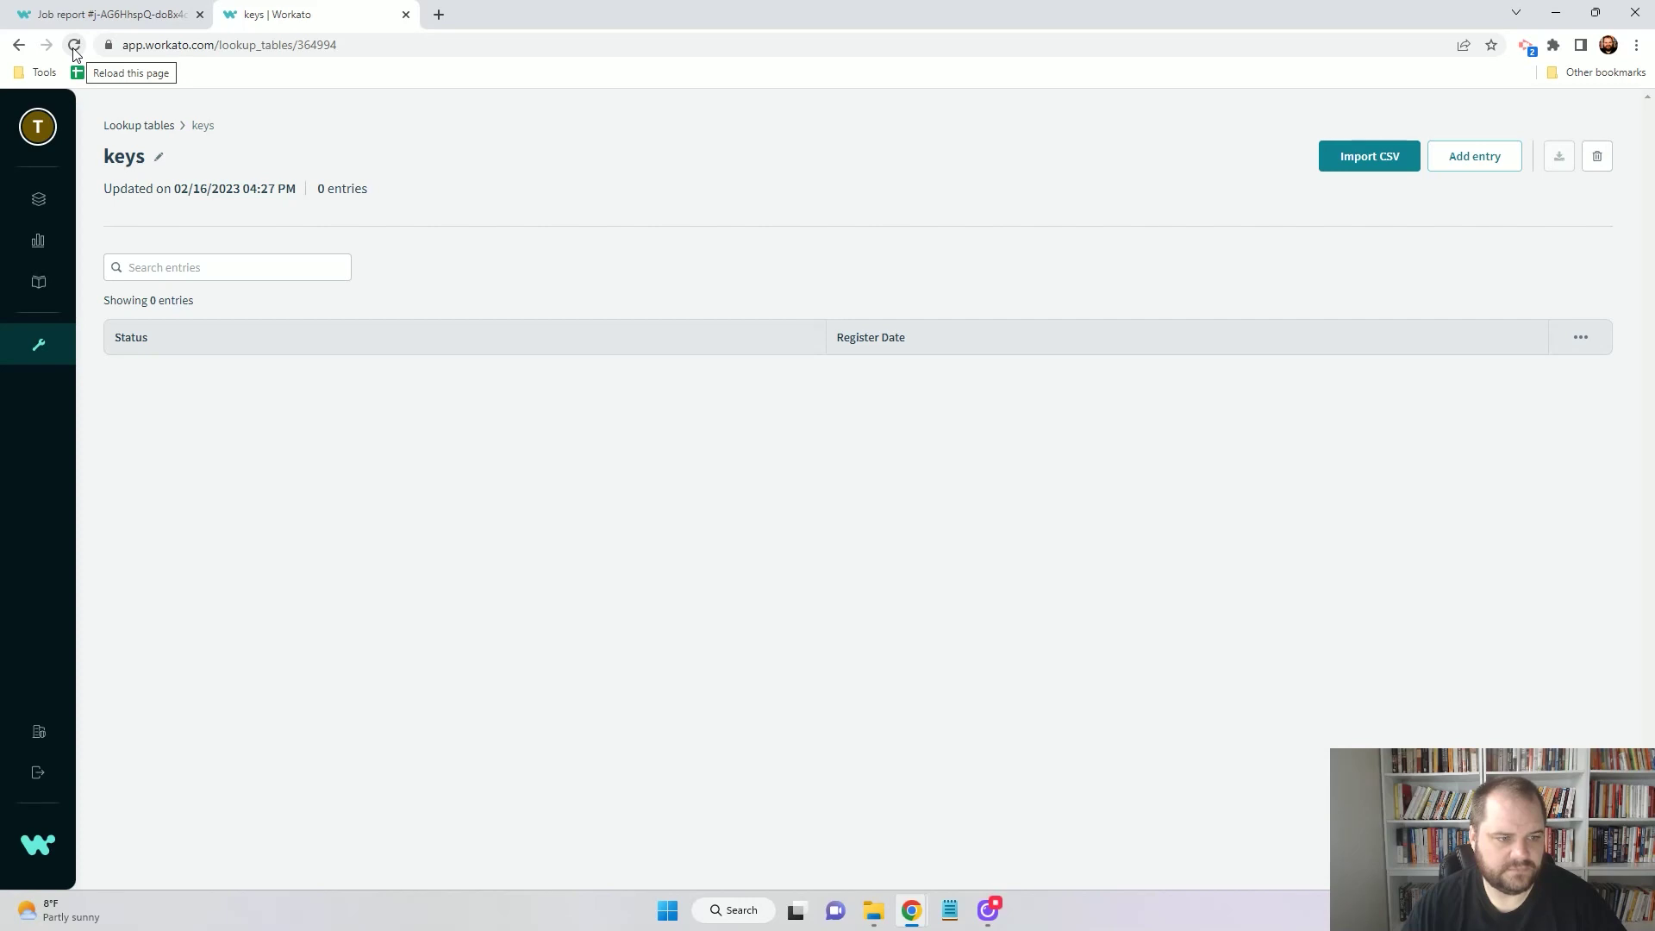
pyautogui.click(74, 47)
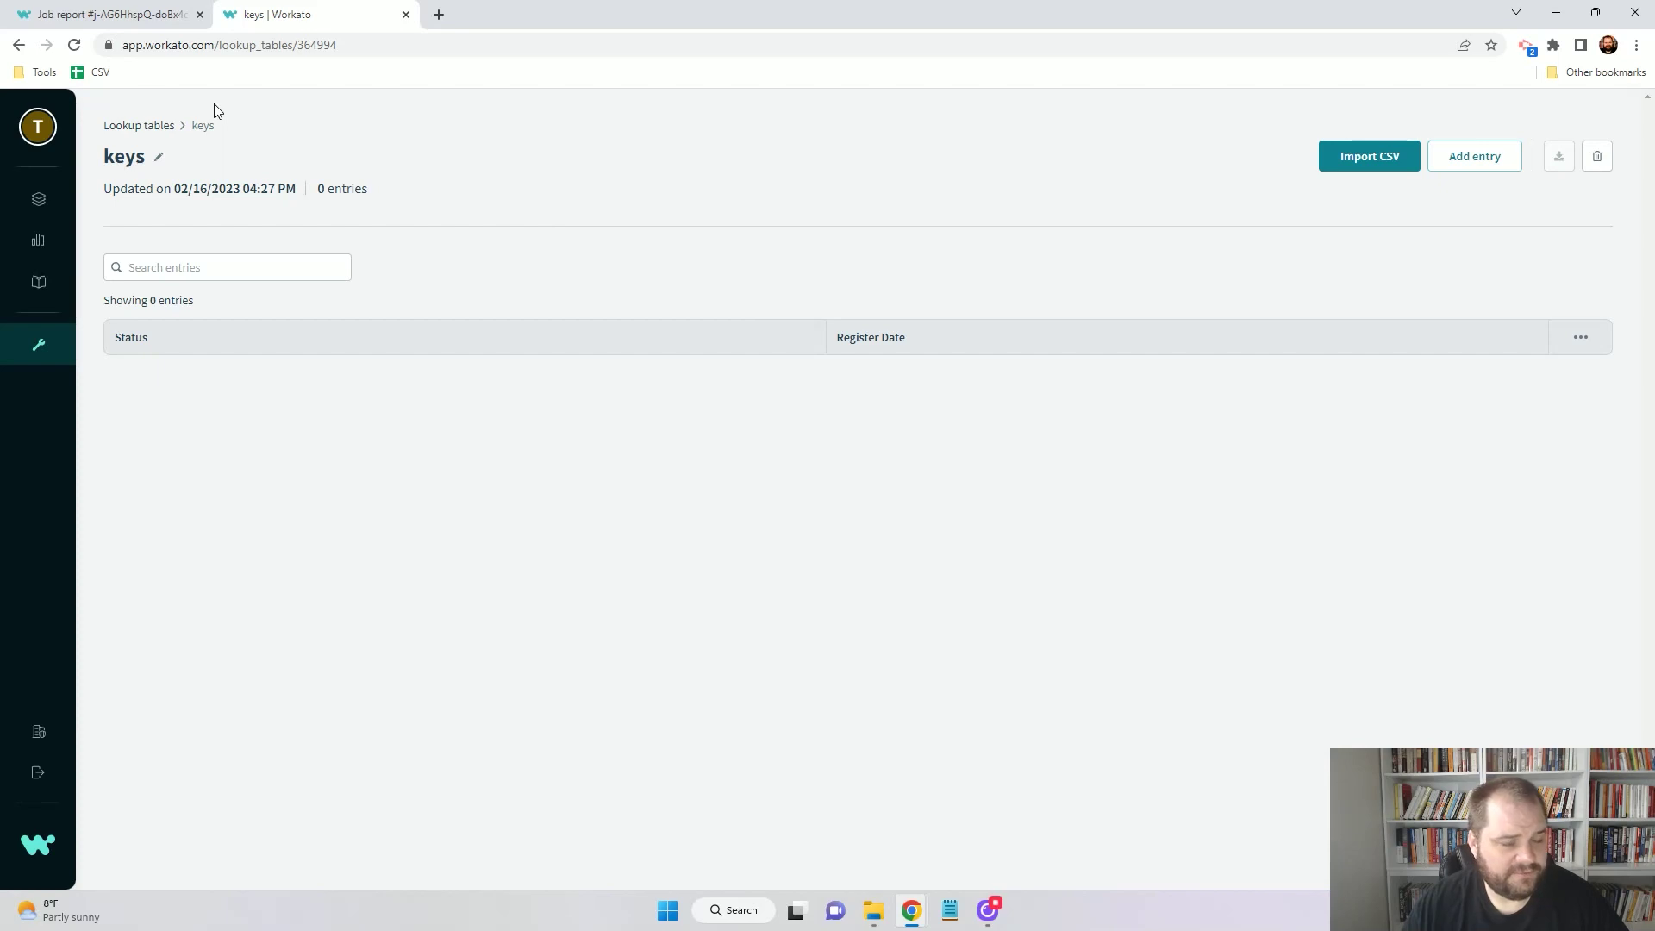
pyautogui.click(125, 19)
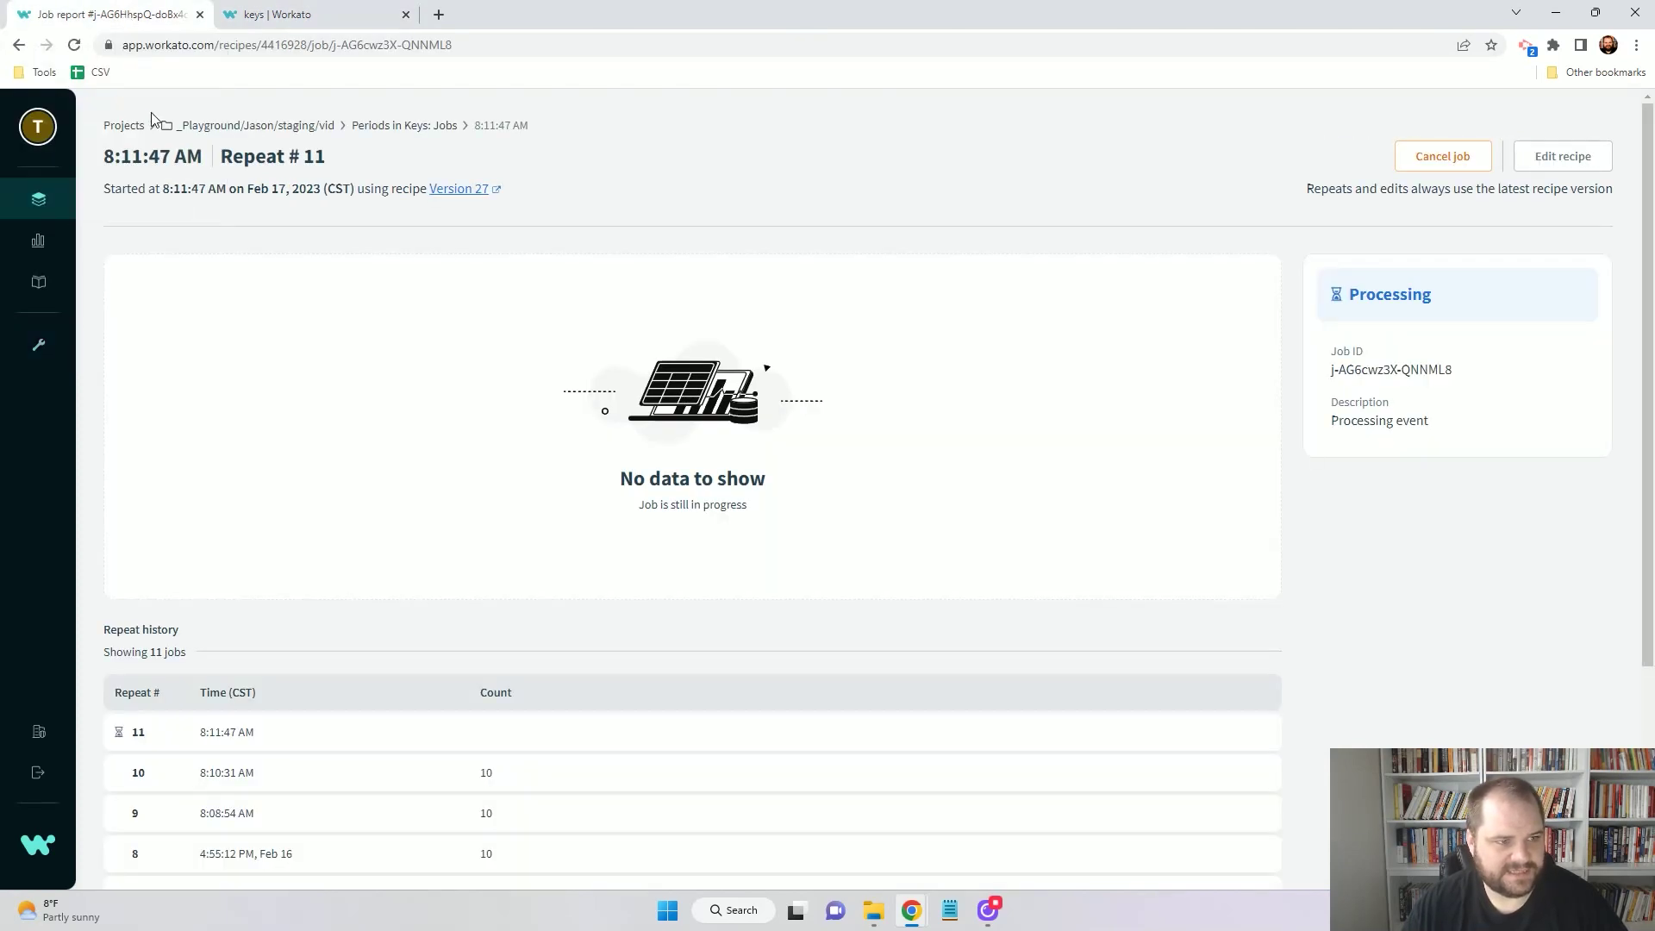
pyautogui.click(390, 127)
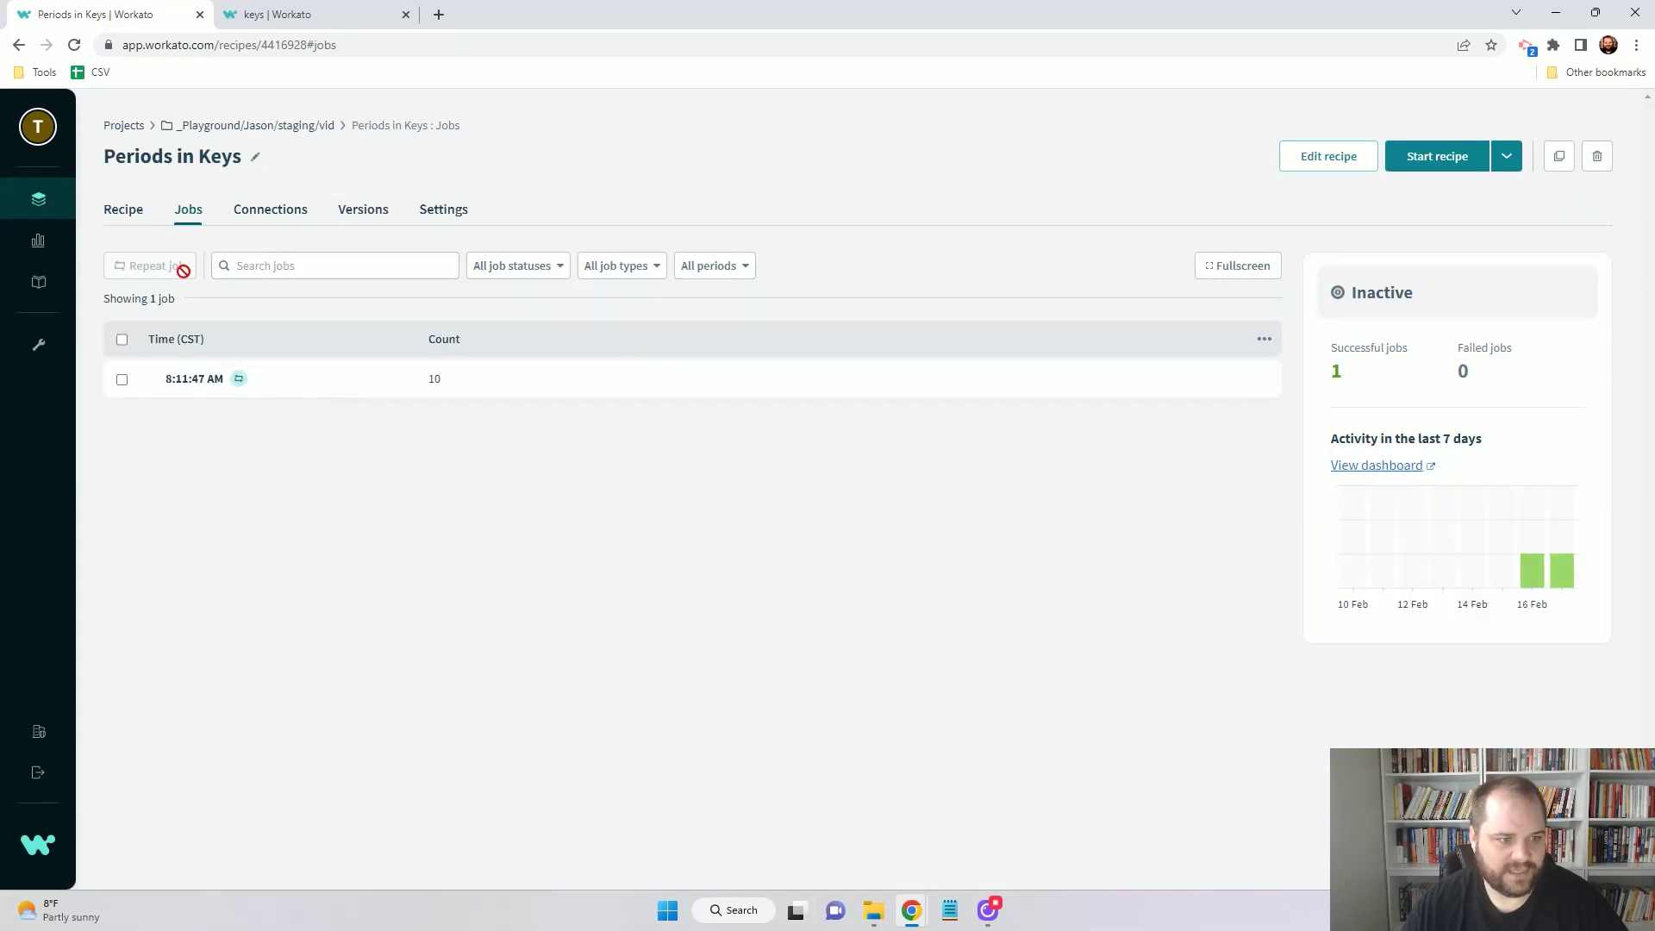
# - Edit the recipe and skip the FOR EACH loop with its steps
pyautogui.click(120, 210)
pyautogui.scroll(-3, 603, 672)
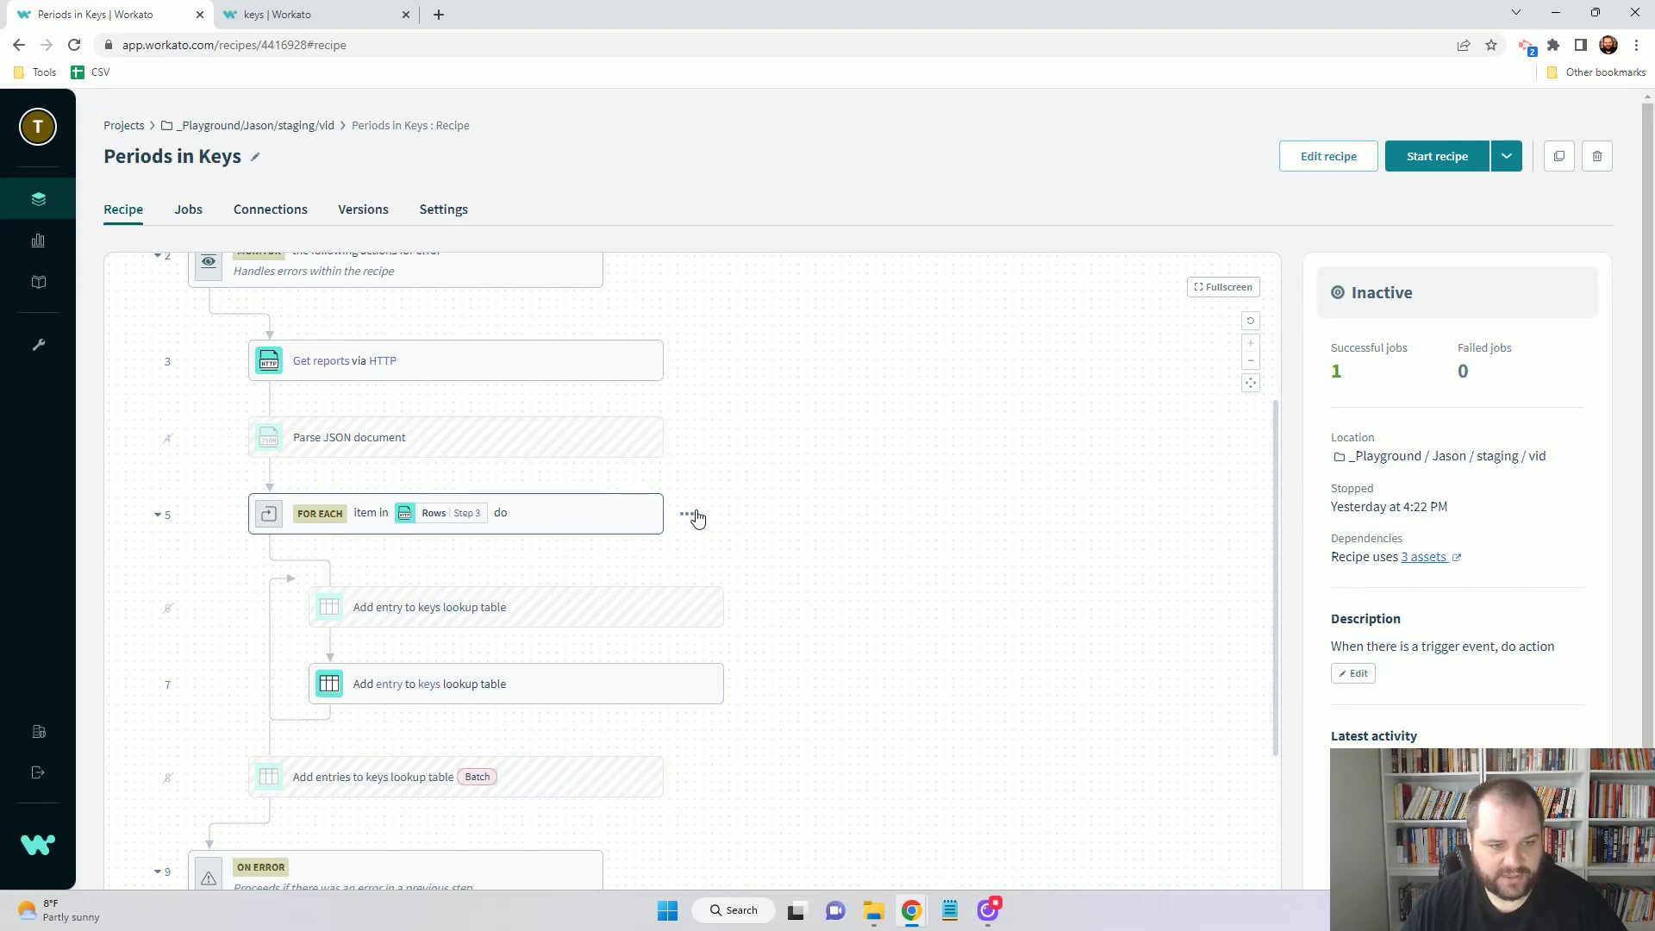
pyautogui.click(1301, 156)
pyautogui.click(582, 661)
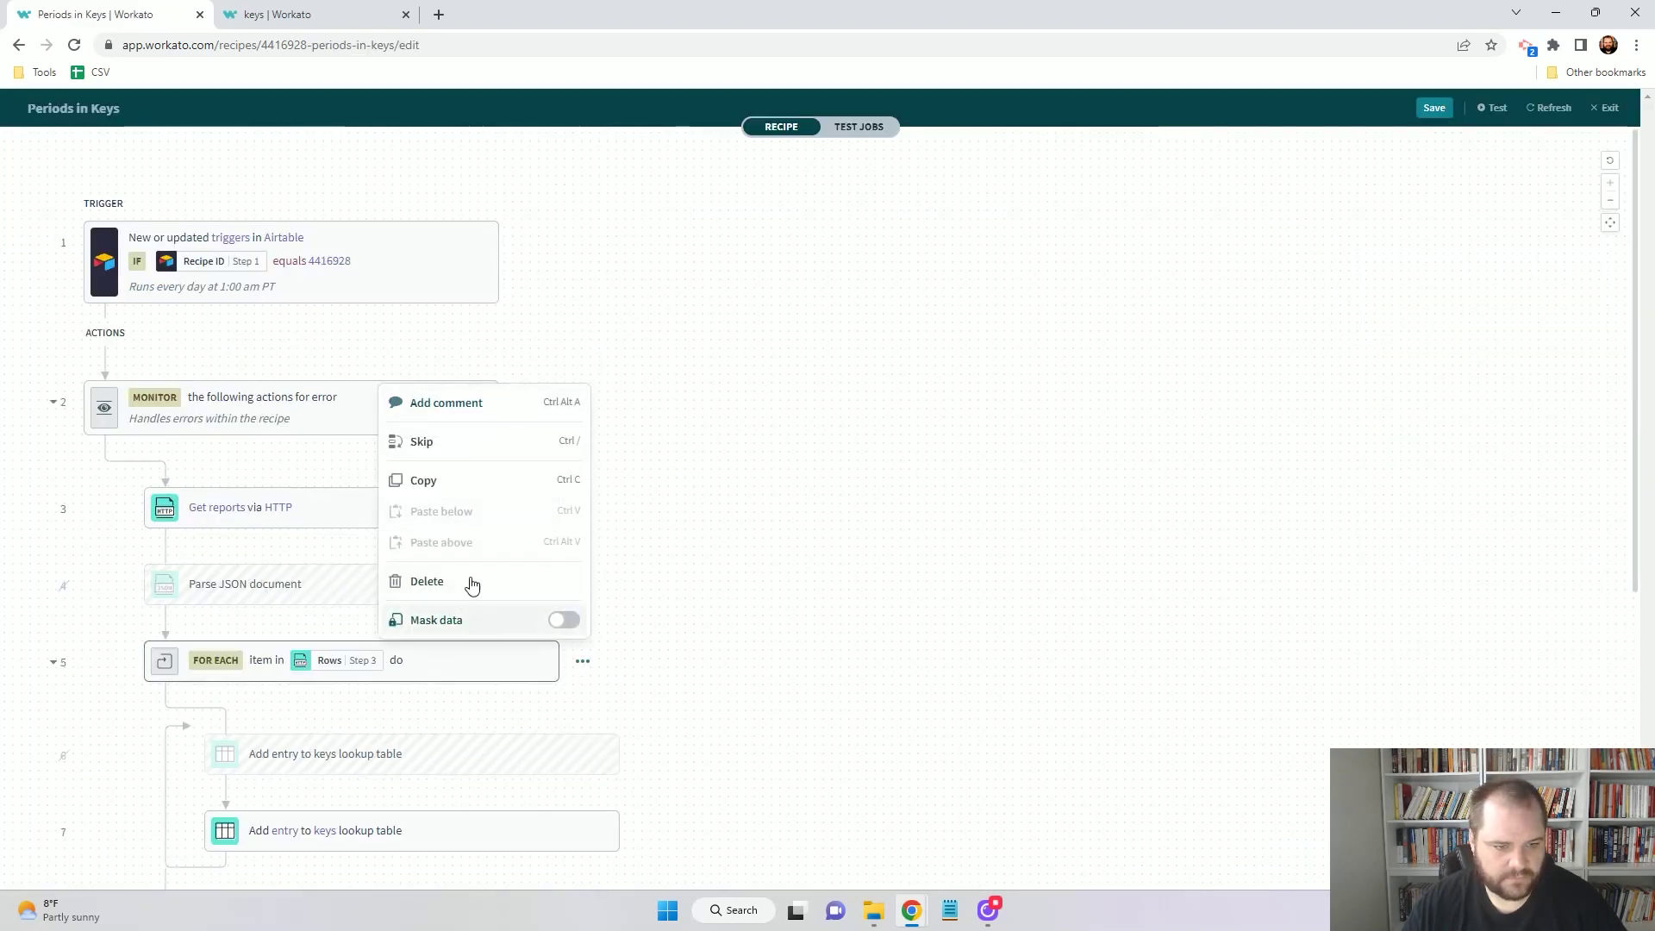
pyautogui.click(484, 450)
# - Unskip batch add-entries step 8 and bring up the Parse JSON step's actions
pyautogui.scroll(-4, 276, 698)
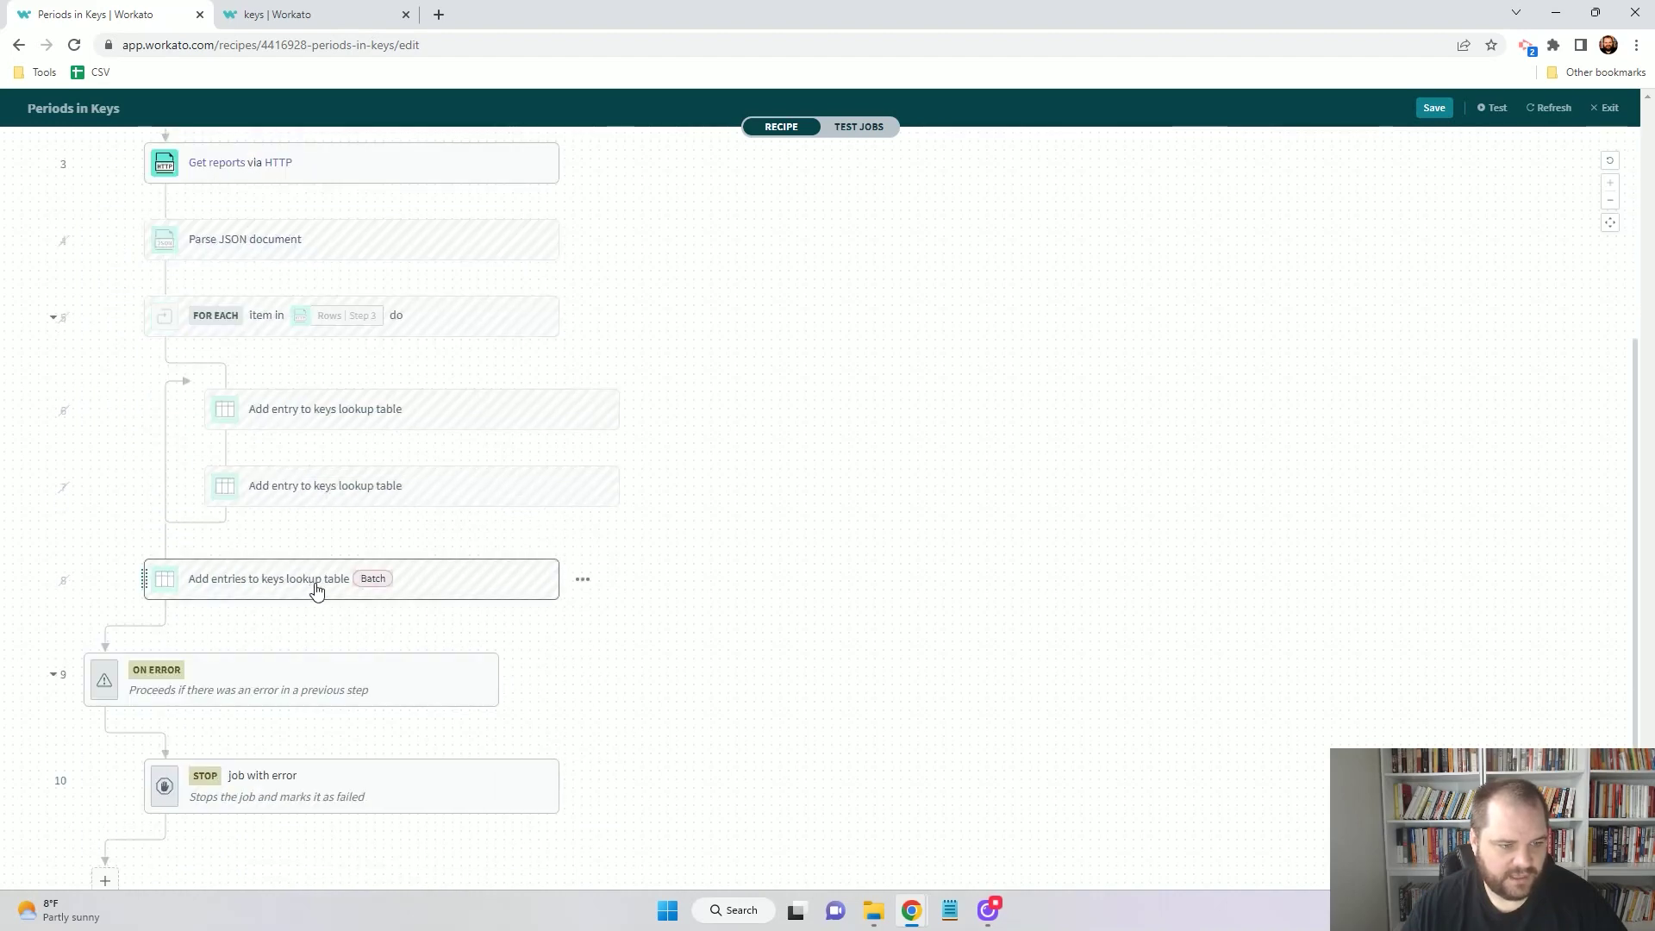
pyautogui.click(582, 579)
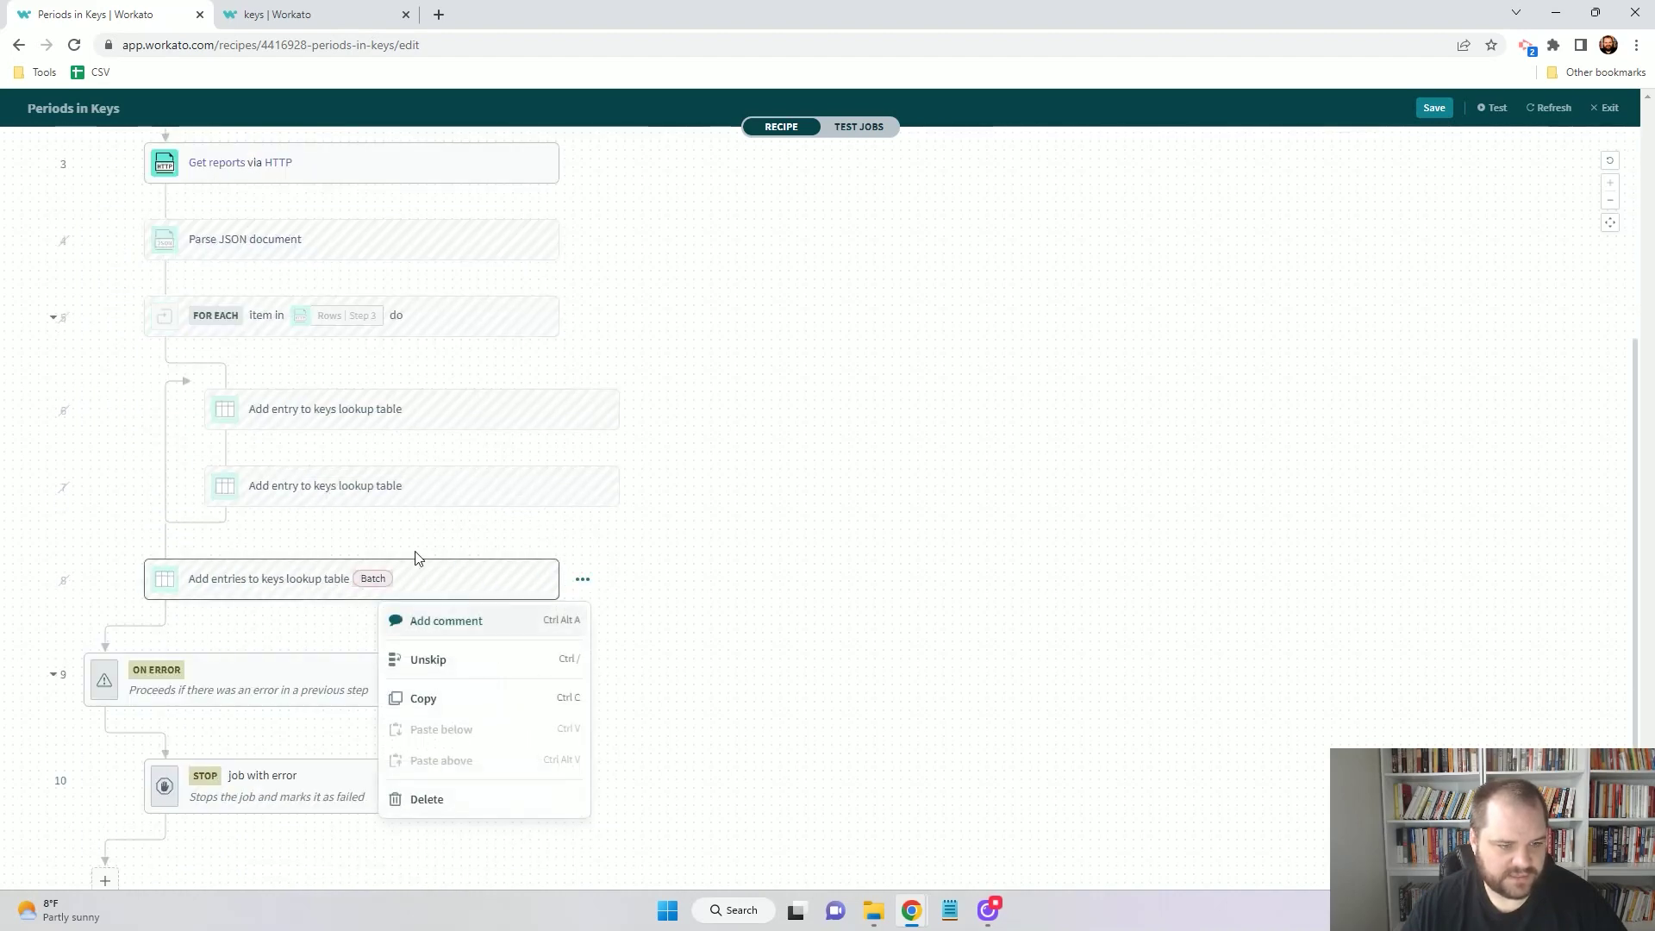
pyautogui.click(440, 657)
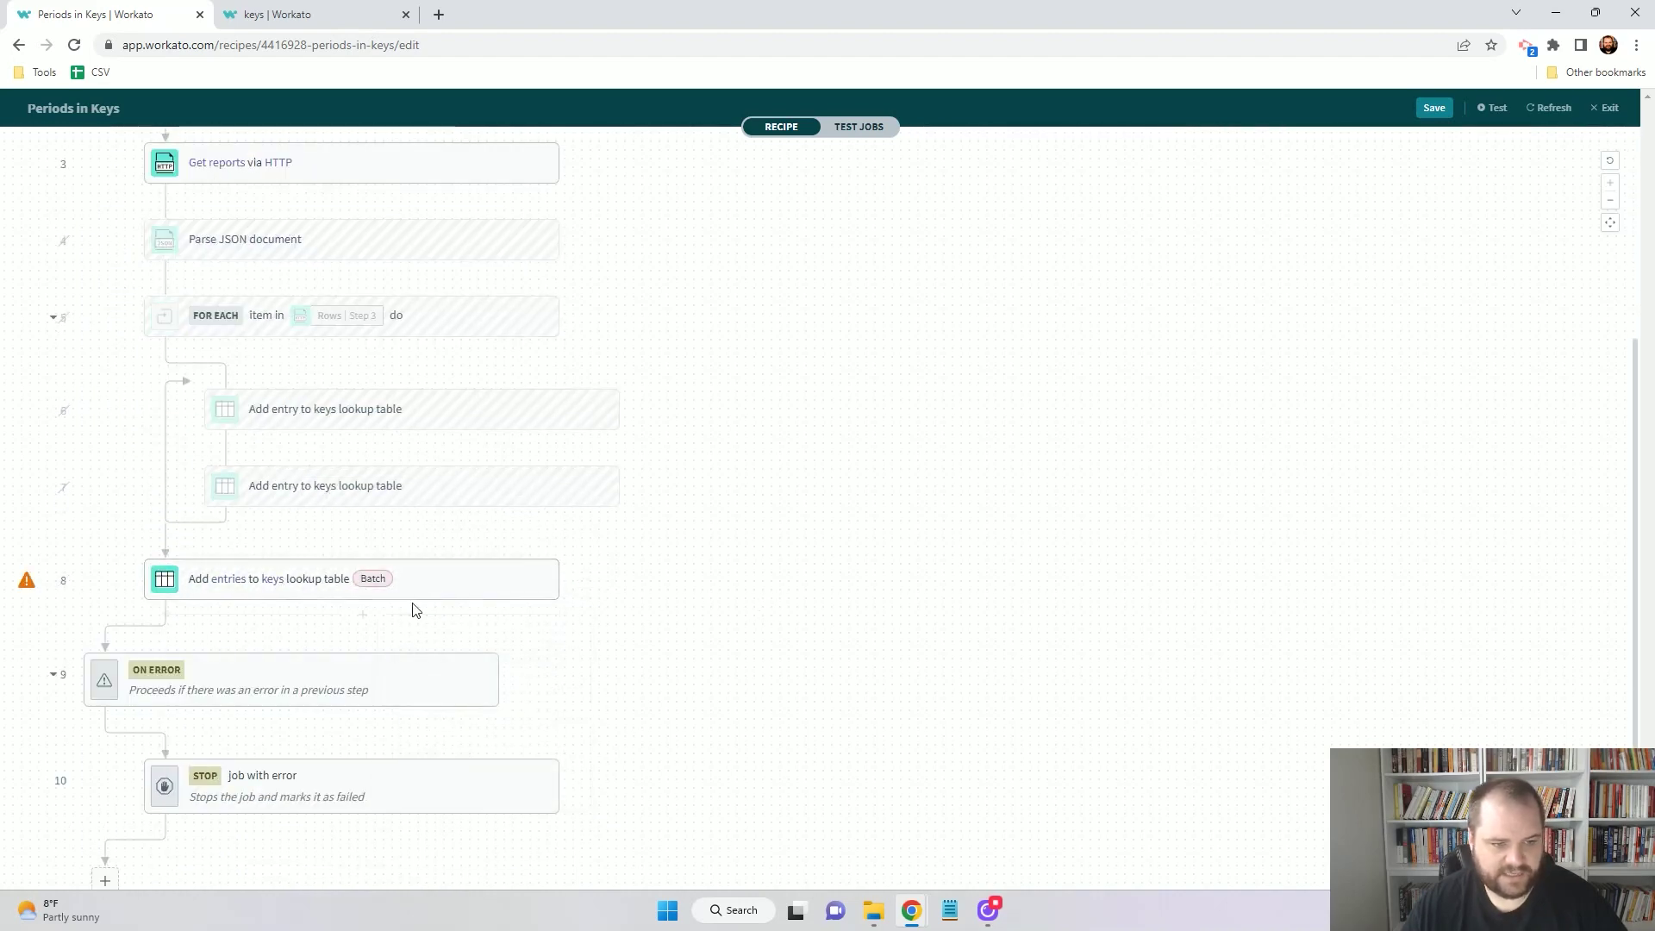
pyautogui.scroll(2, 687, 577)
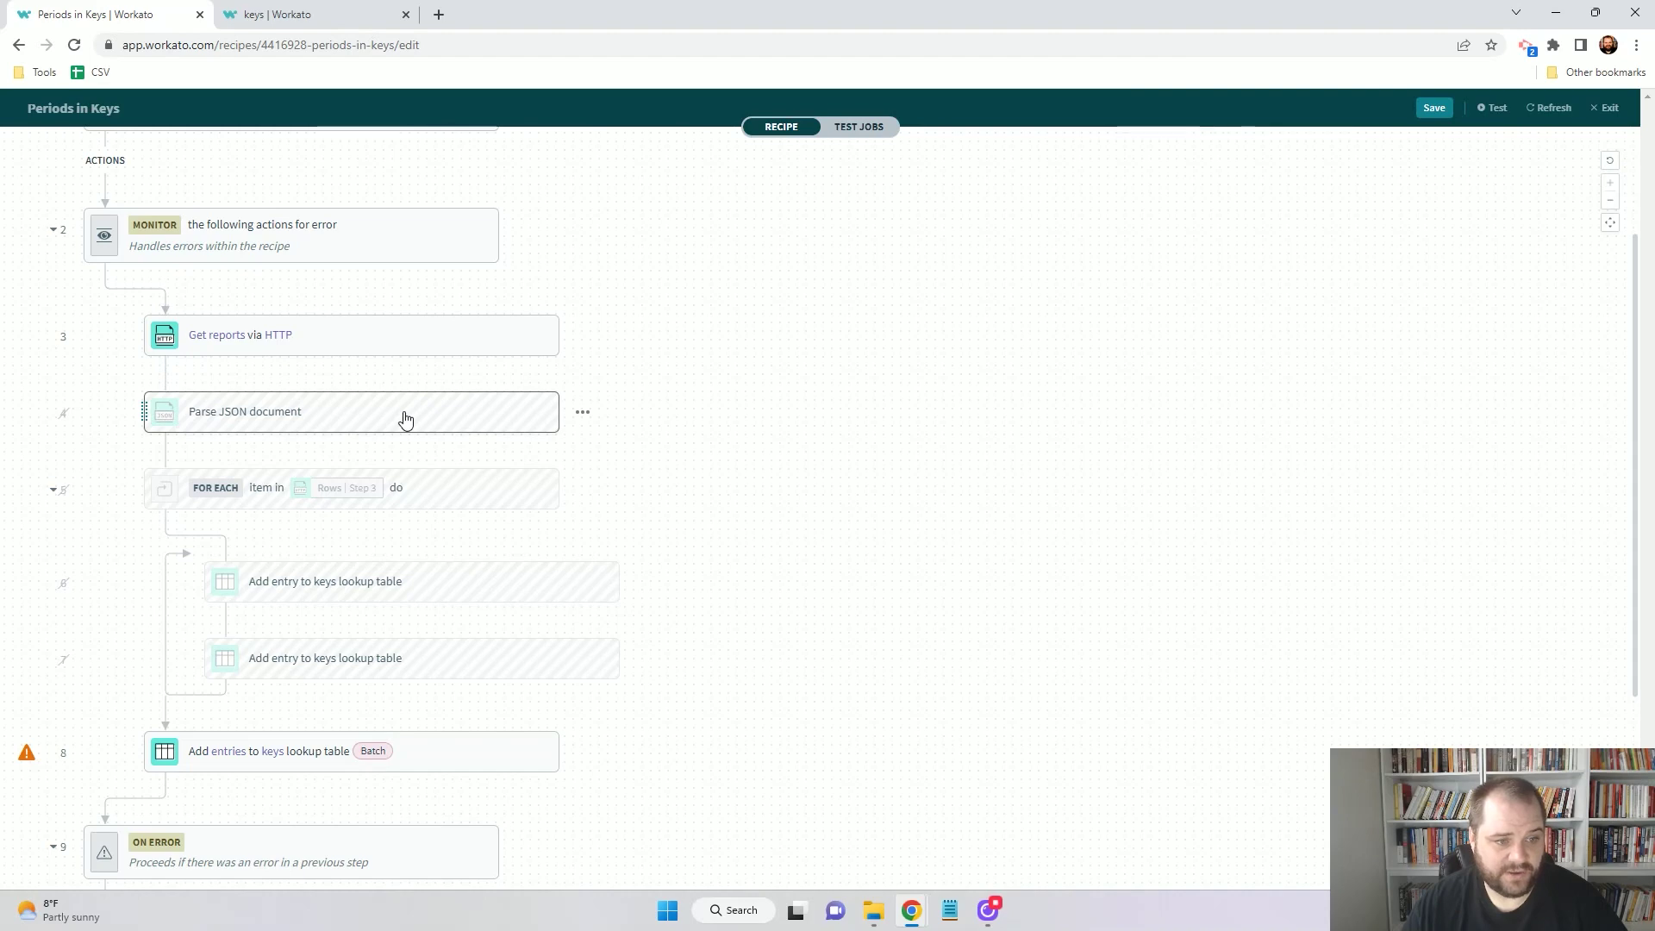
pyautogui.click(580, 418)
# - Unskip the Parse JSON document step and browse its Setup panel
pyautogui.click(469, 478)
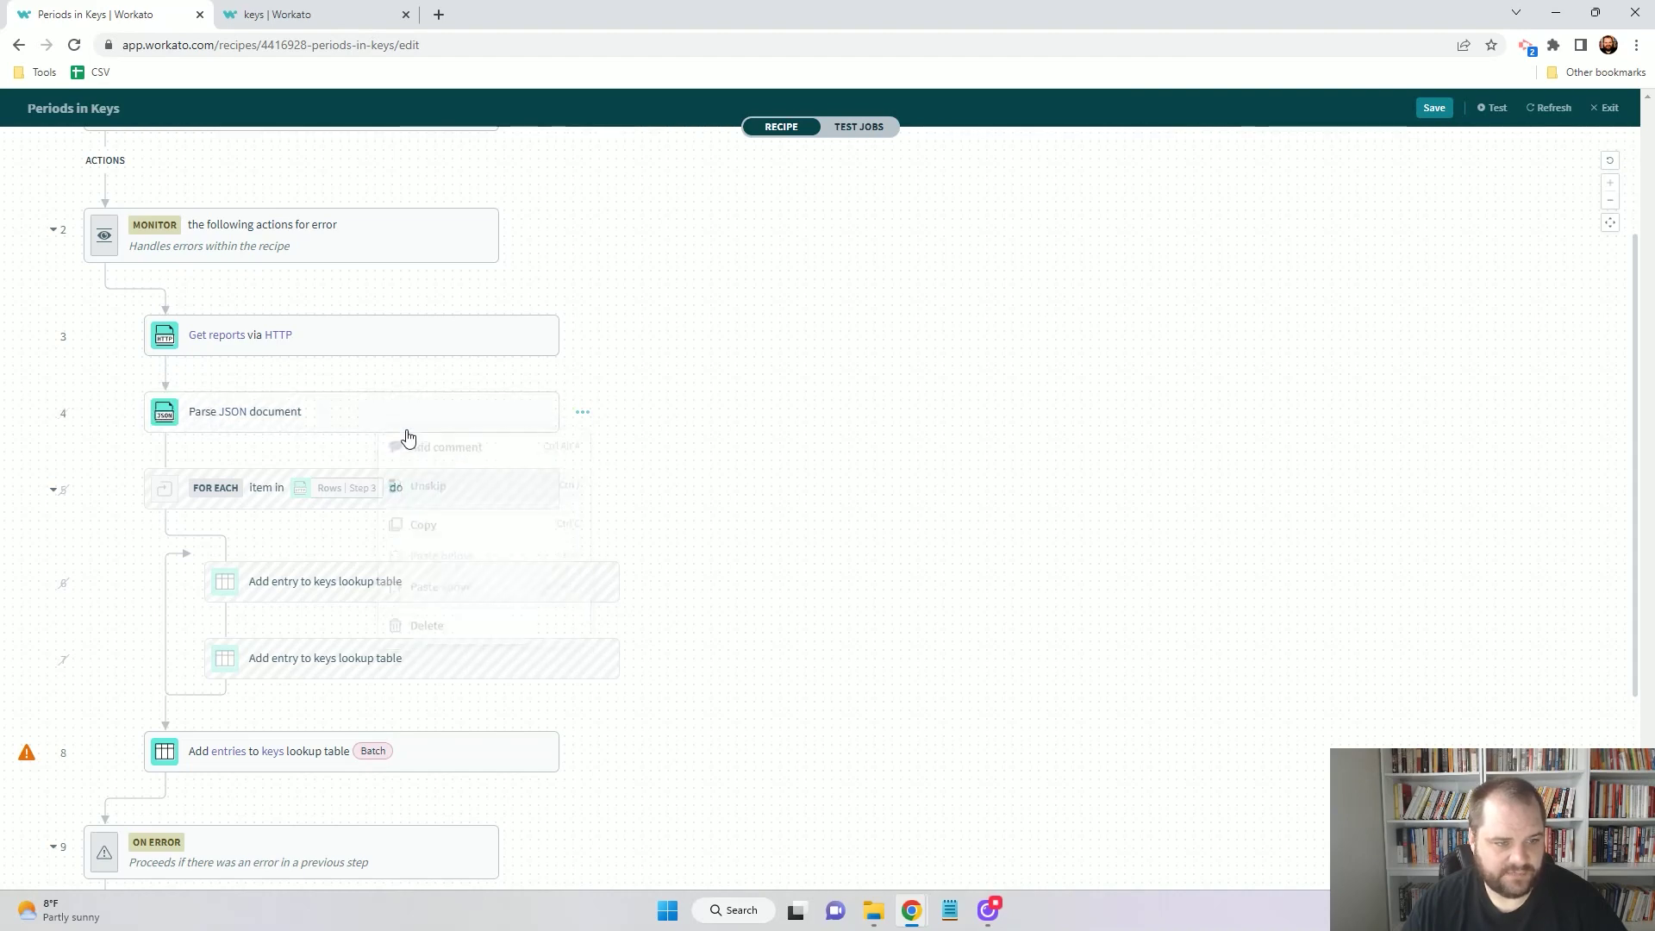
pyautogui.click(372, 423)
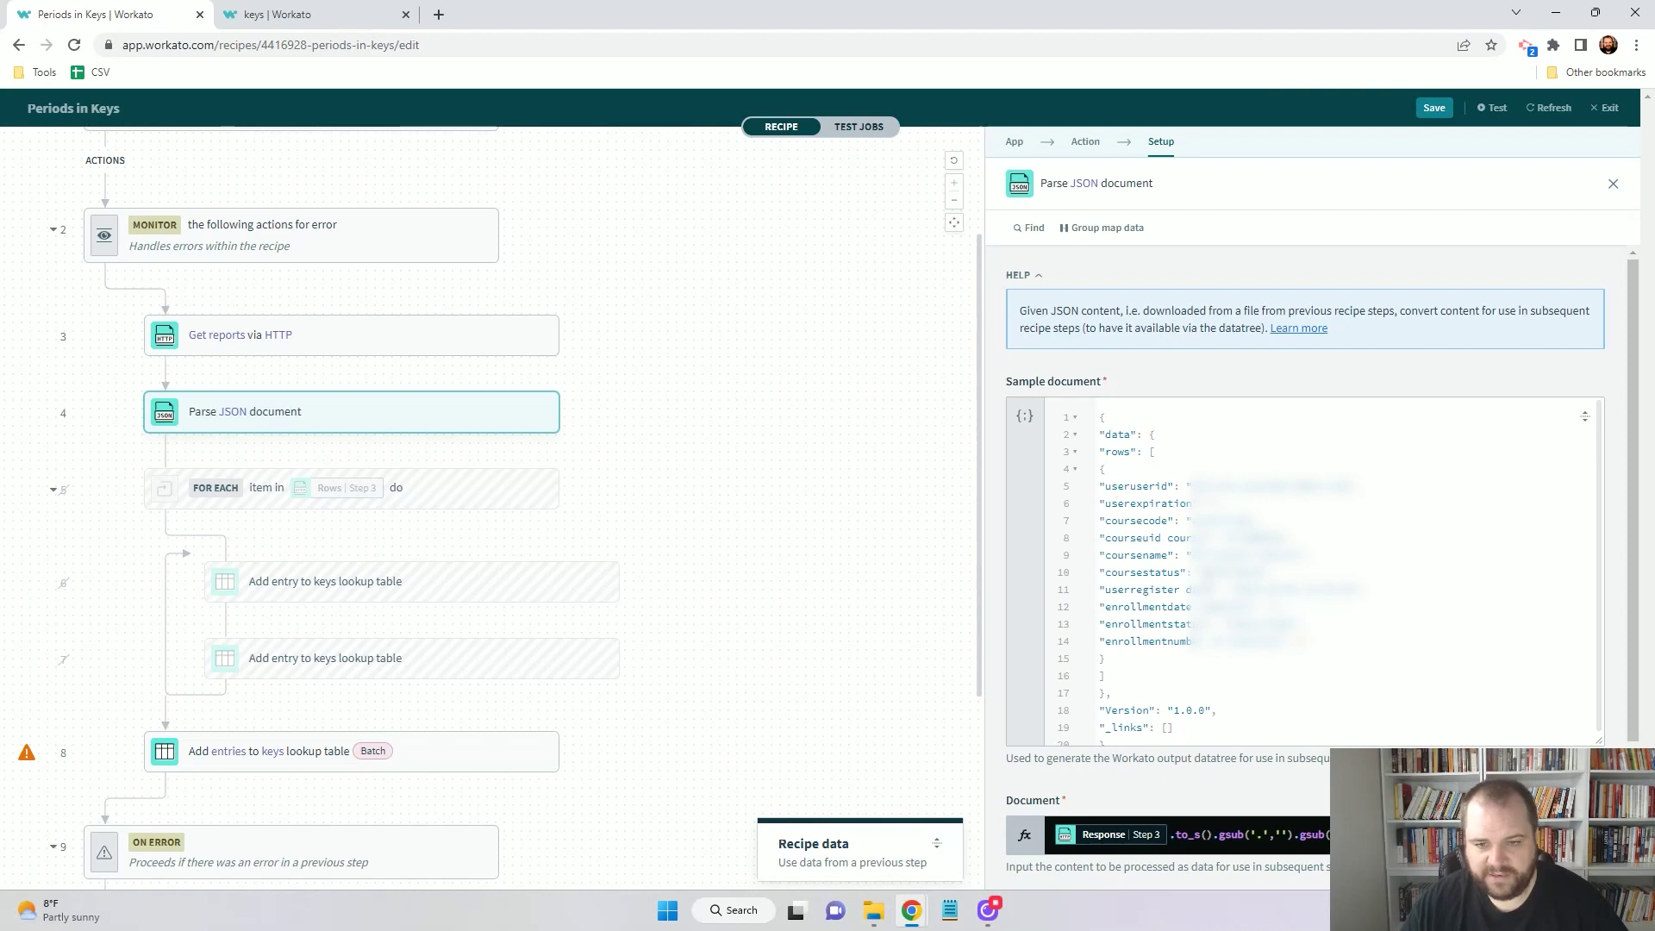
pyautogui.scroll(-1, 1319, 569)
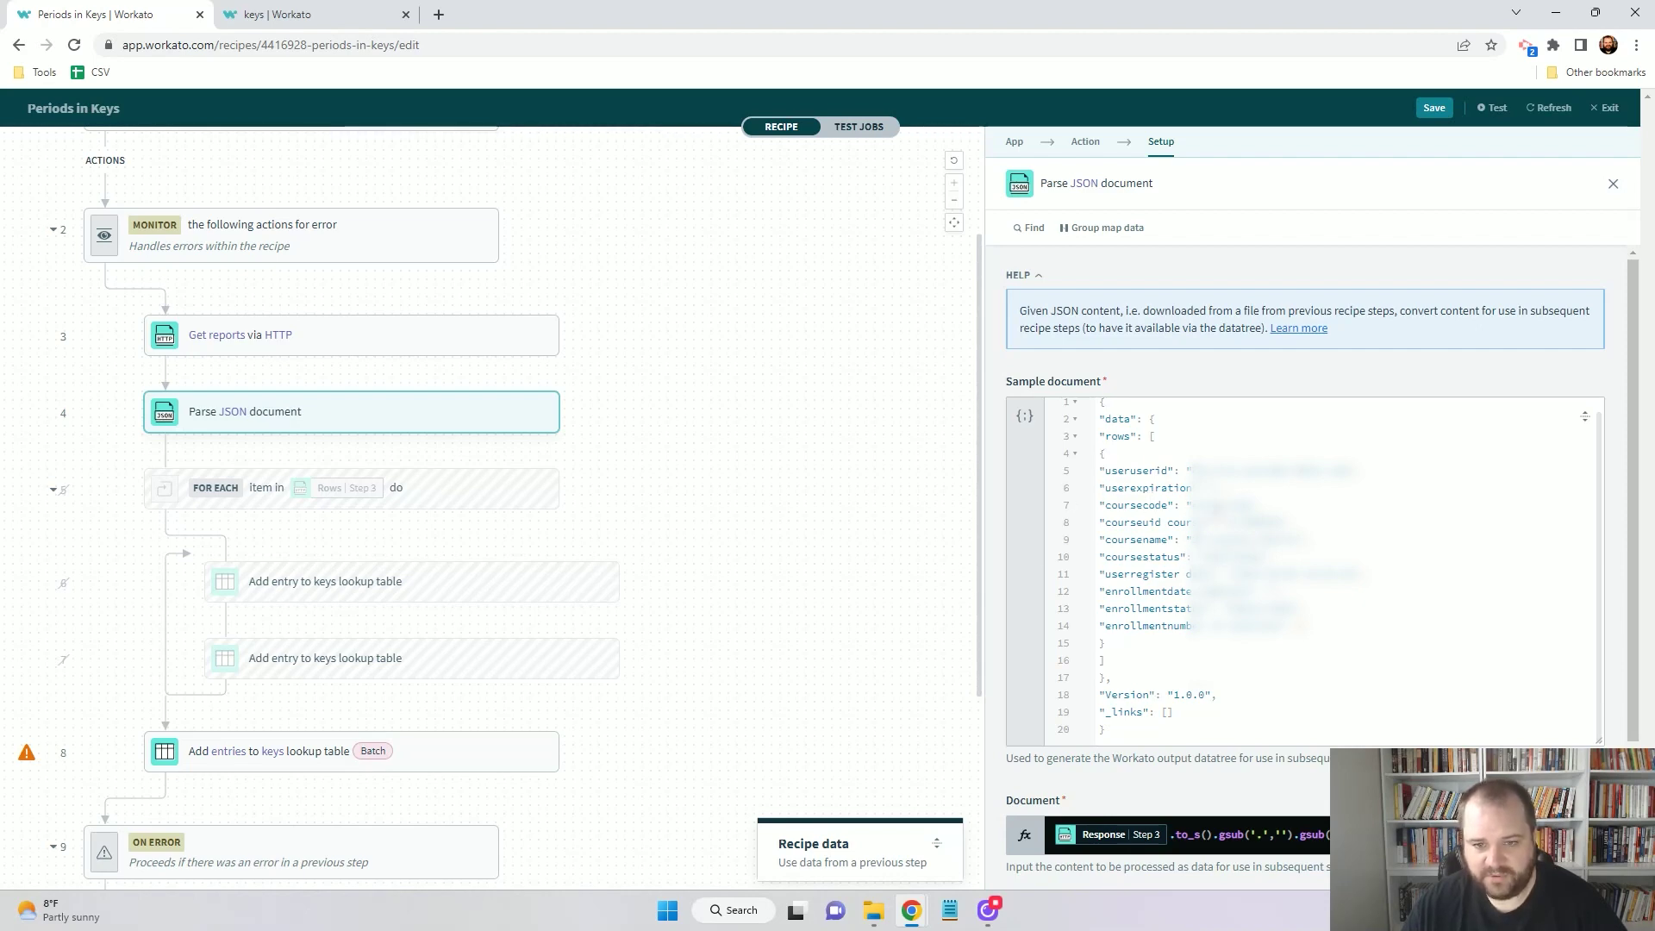
pyautogui.scroll(1, 1186, 503)
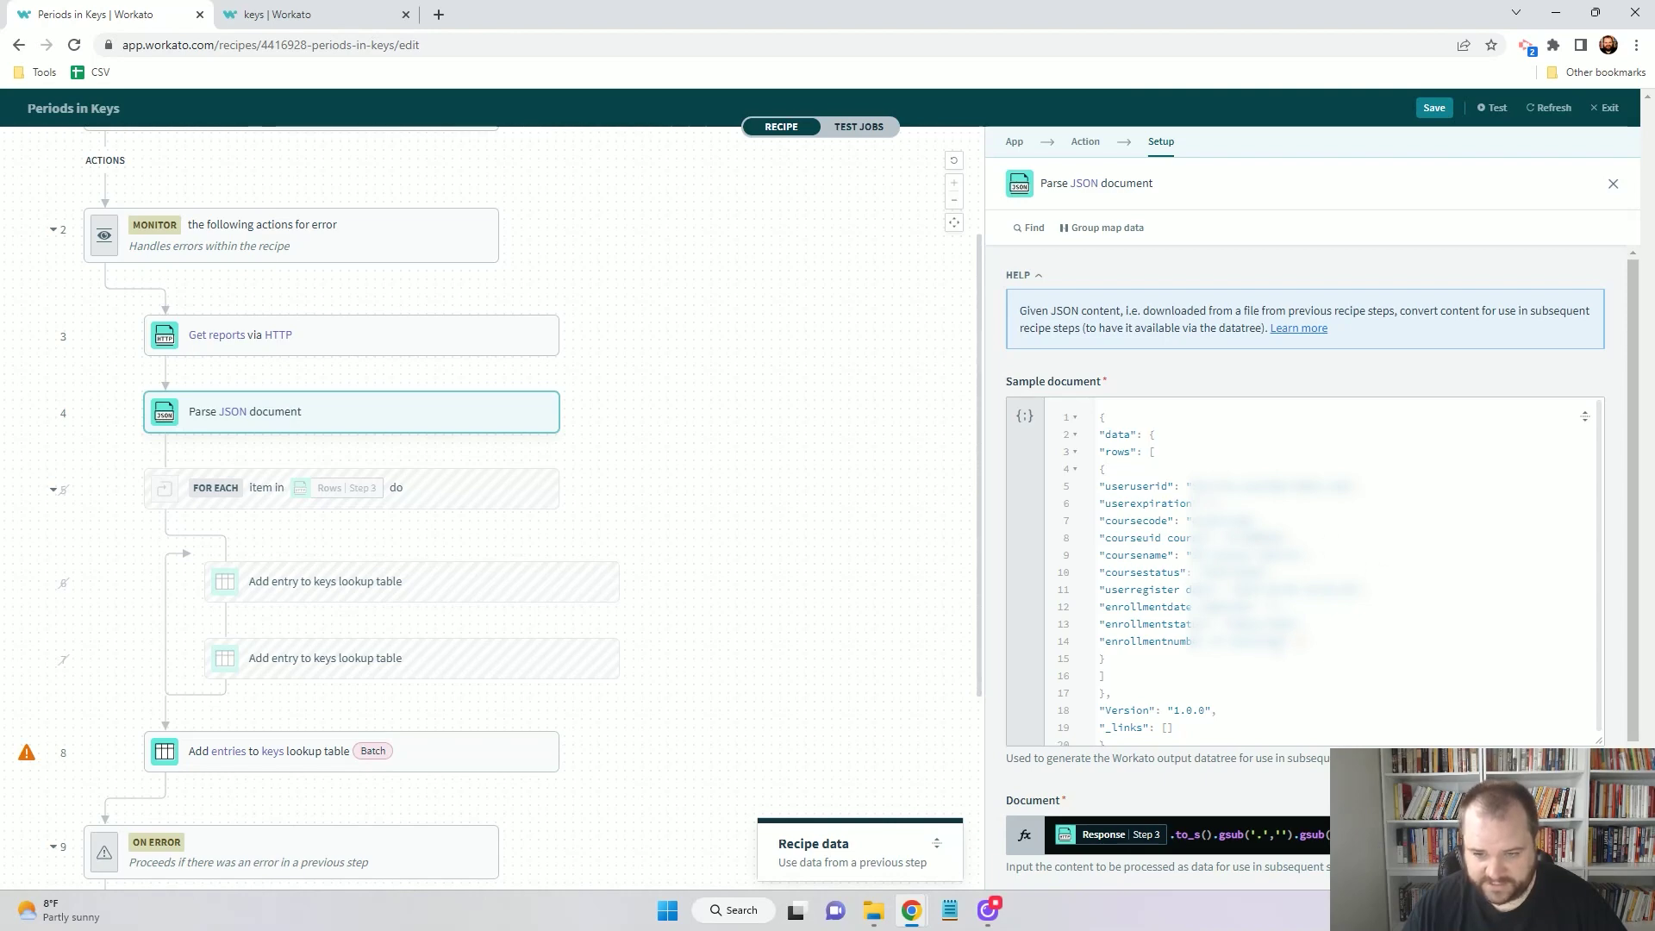
pyautogui.scroll(-3, 1267, 669)
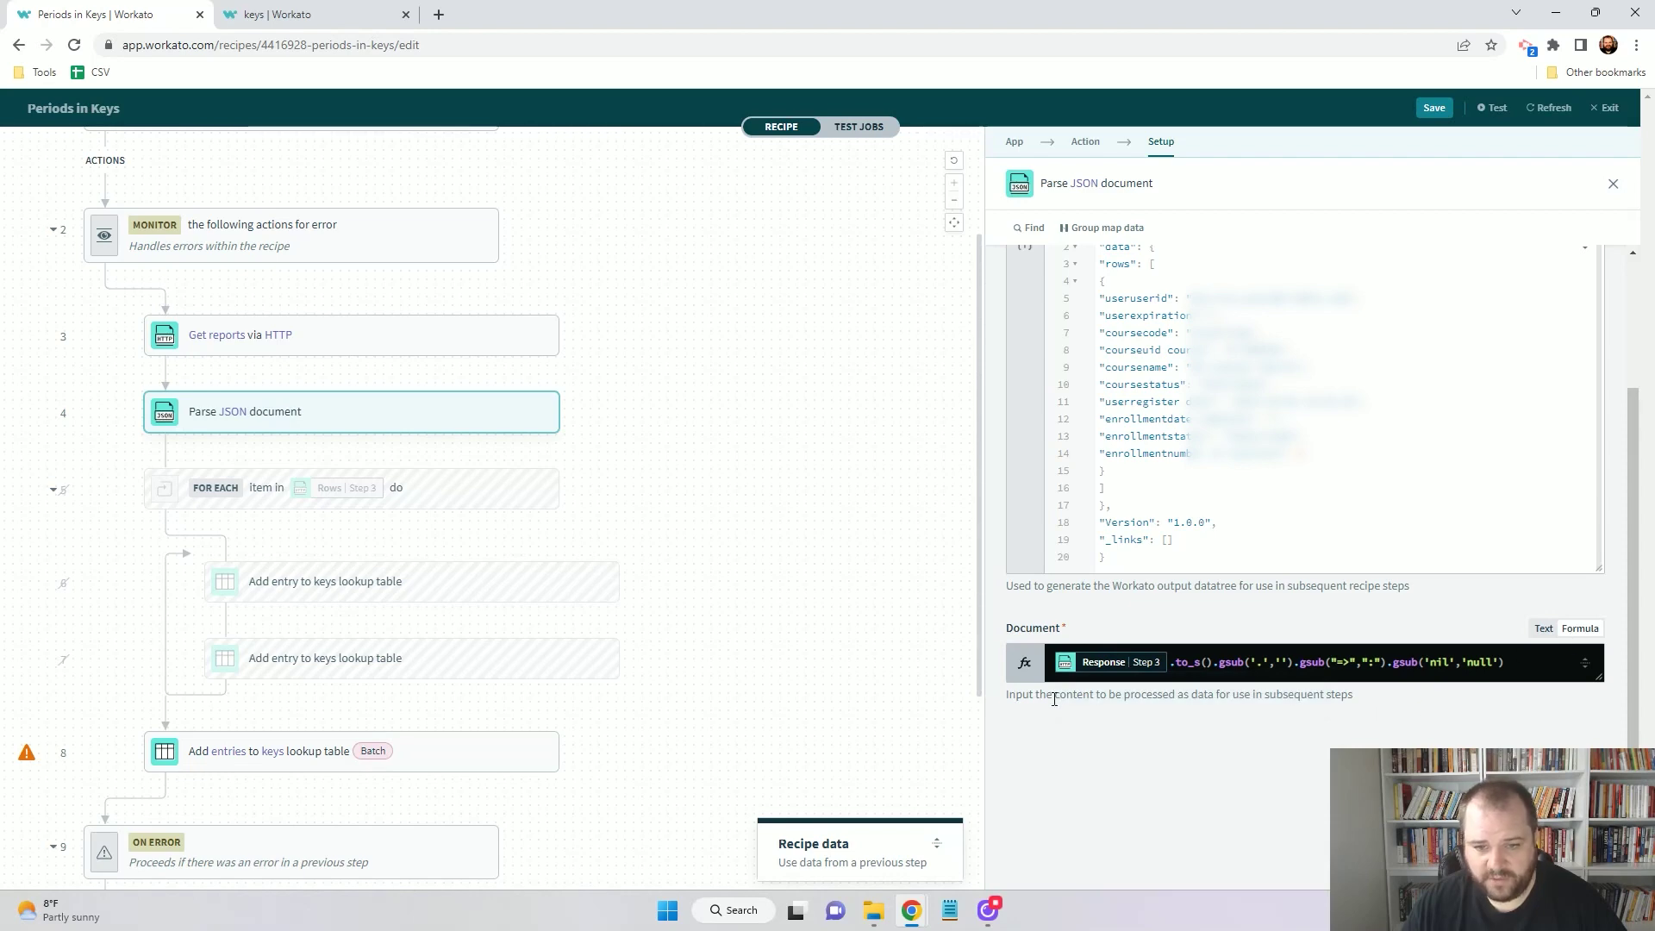
# - Inspect the Document formula's gsub calls that strip periods and swap "=>" for ":"
pyautogui.moveTo(1110, 671)
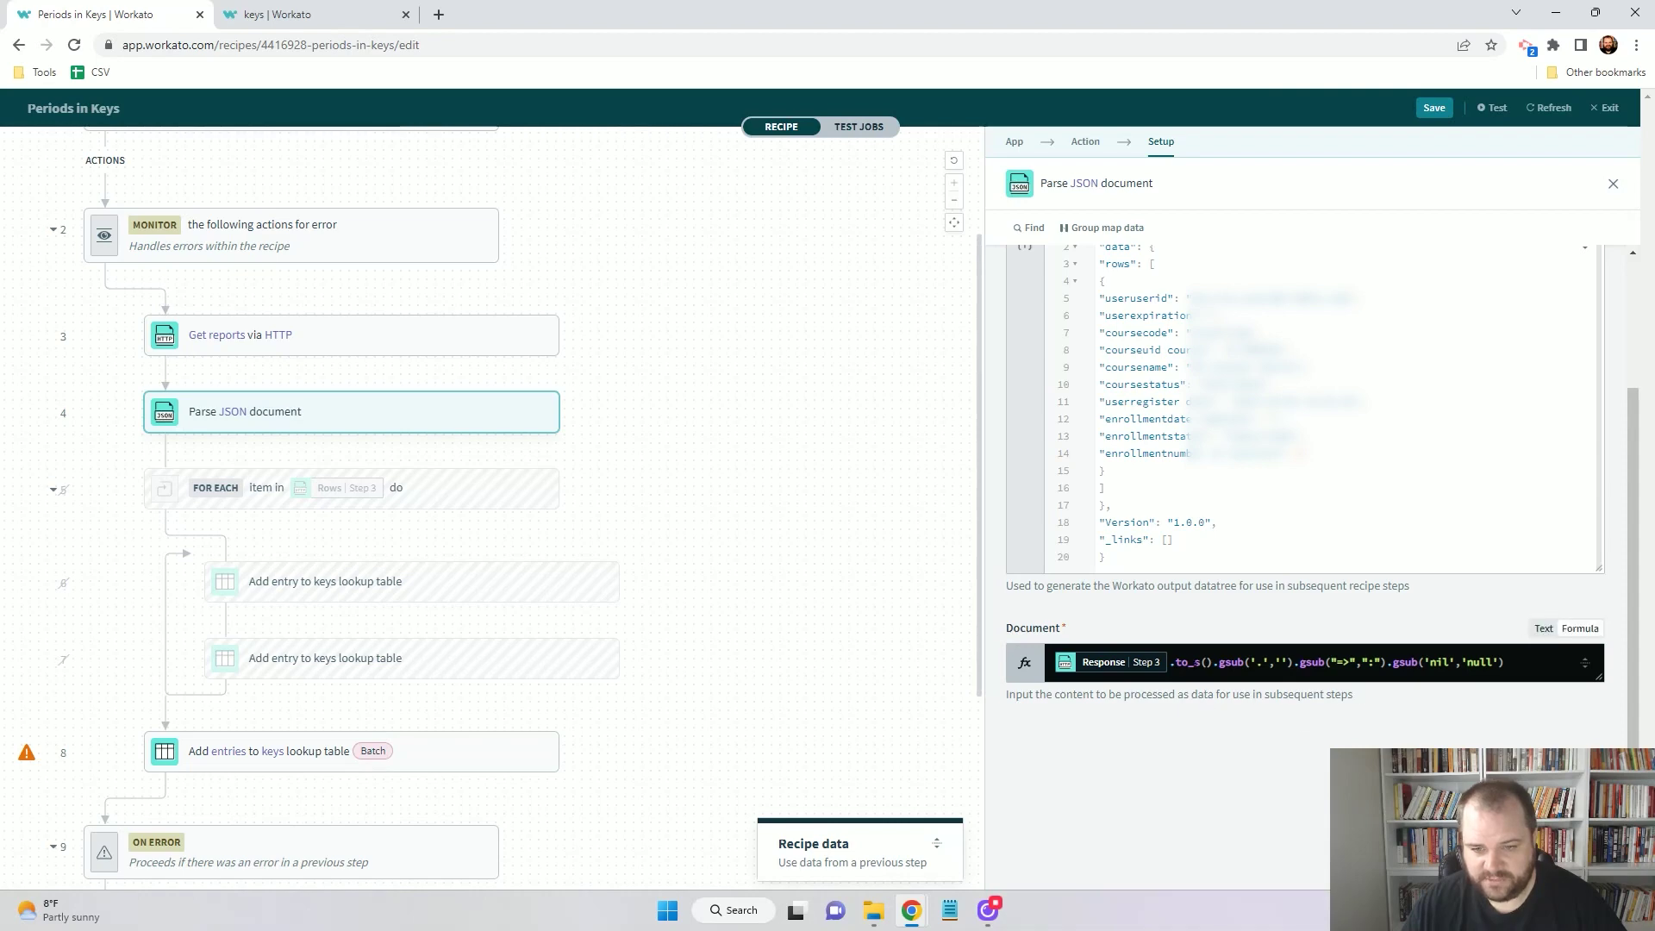
pyautogui.click(1258, 662)
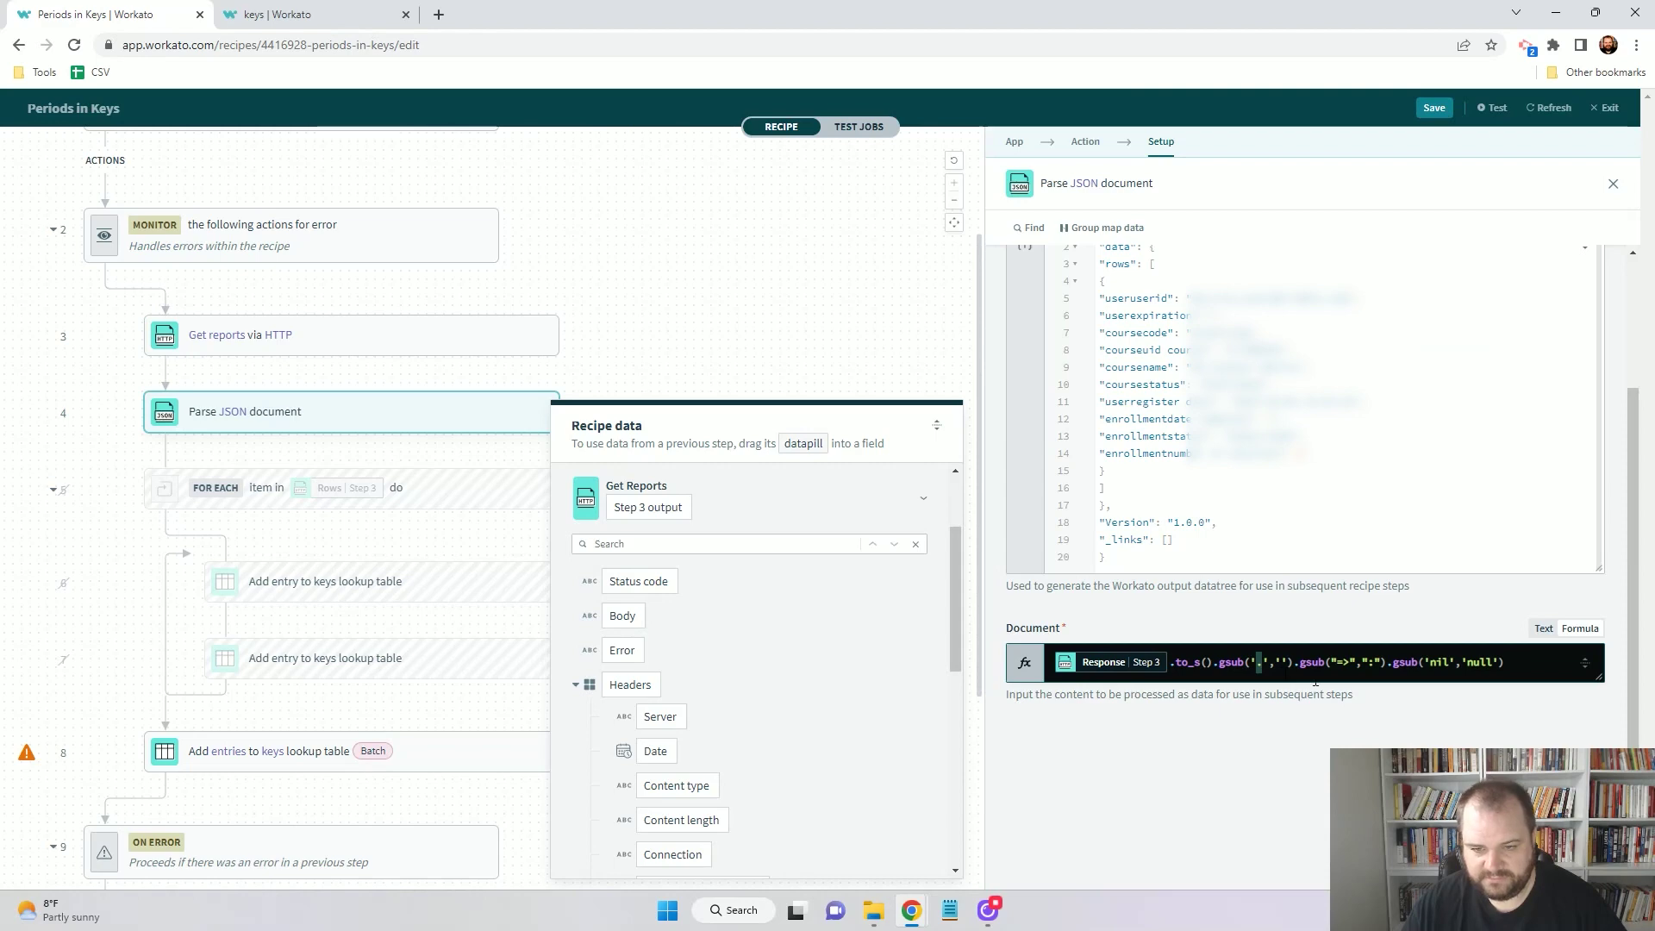
pyautogui.press('Right')
pyautogui.press('Right')
pyautogui.press('Right')
pyautogui.press('Right')
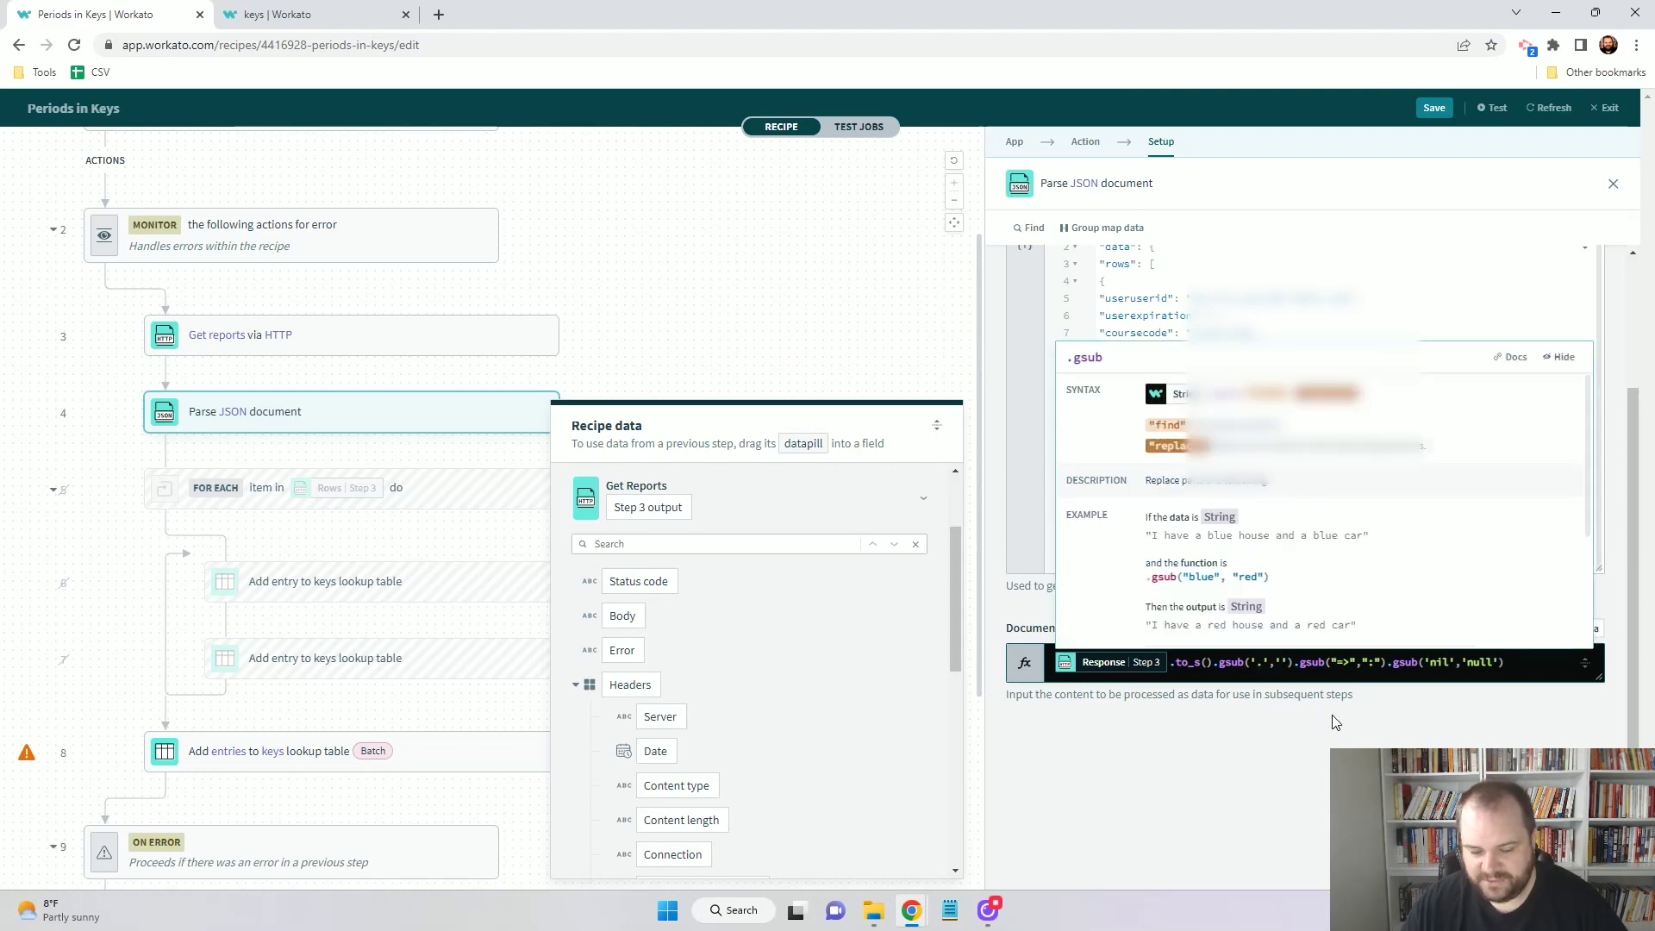
pyautogui.click(1408, 706)
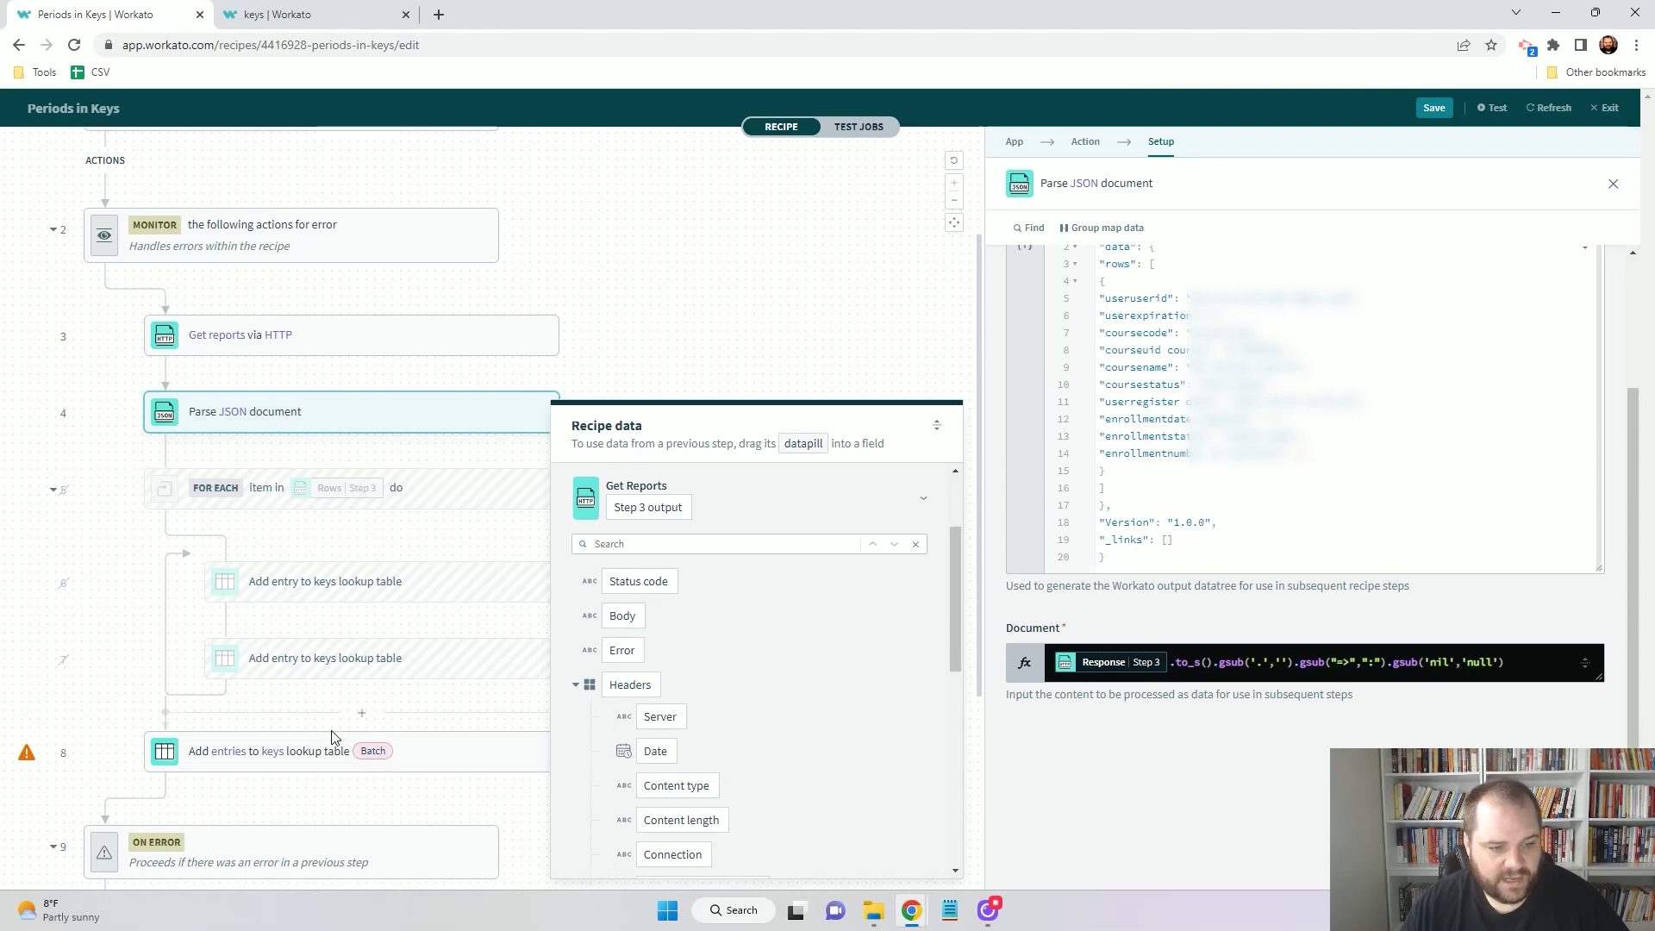
# - Replace the batch step's Entries source list with Rows (Step 4)
pyautogui.click(373, 755)
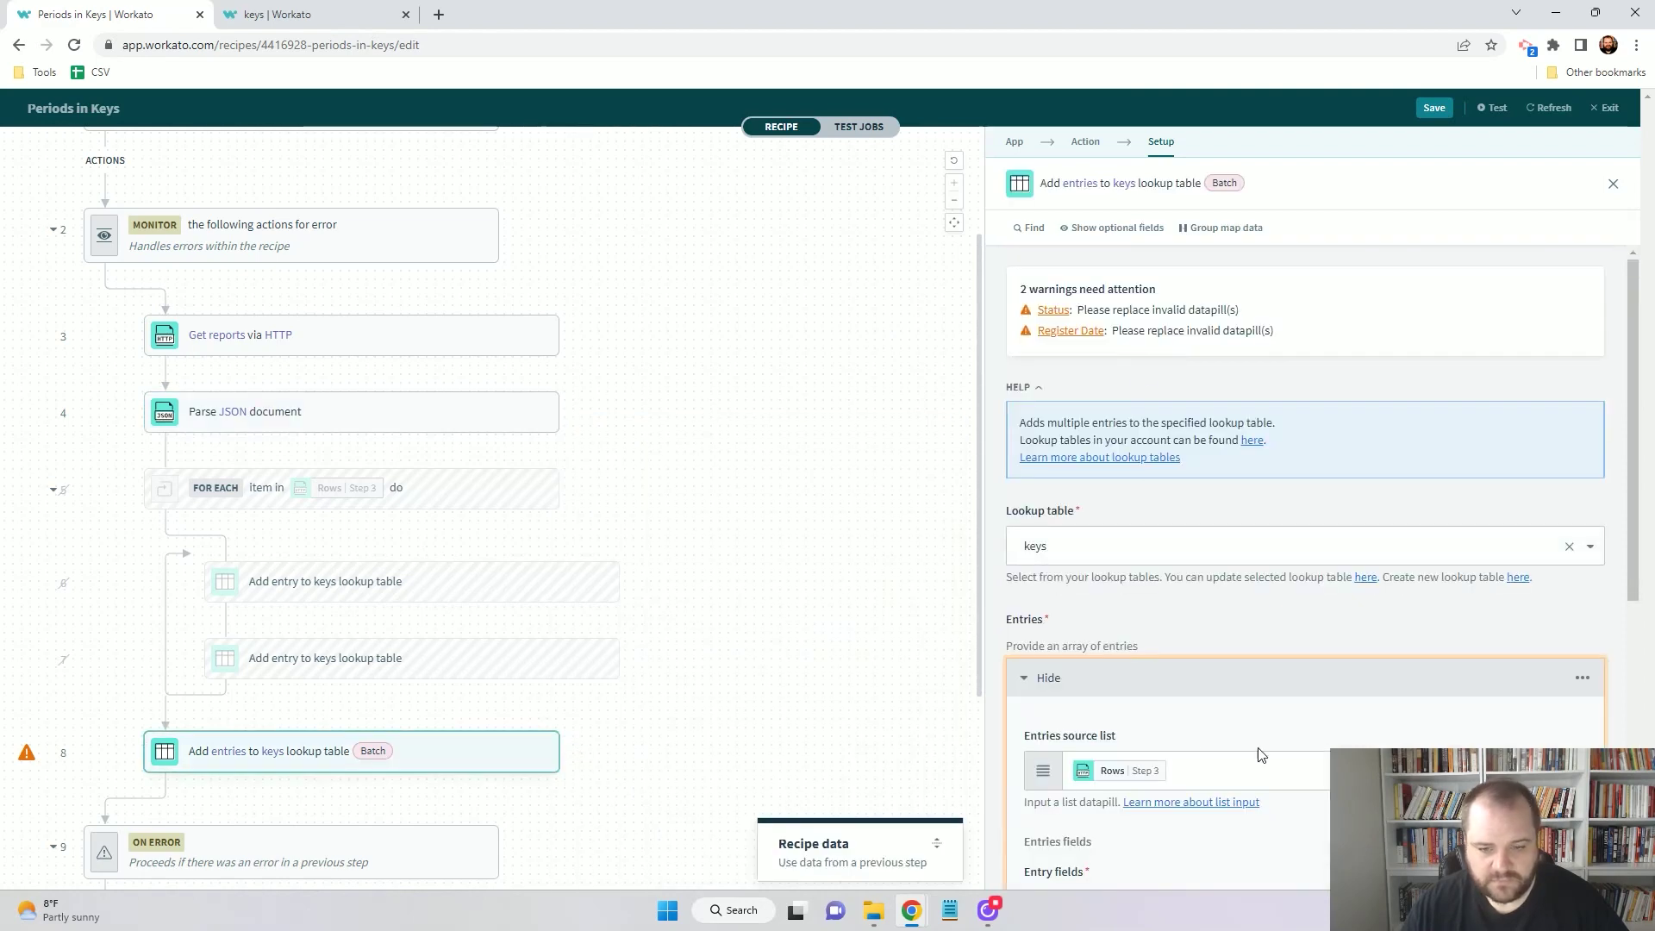
pyautogui.scroll(-4, 1263, 755)
pyautogui.click(1201, 429)
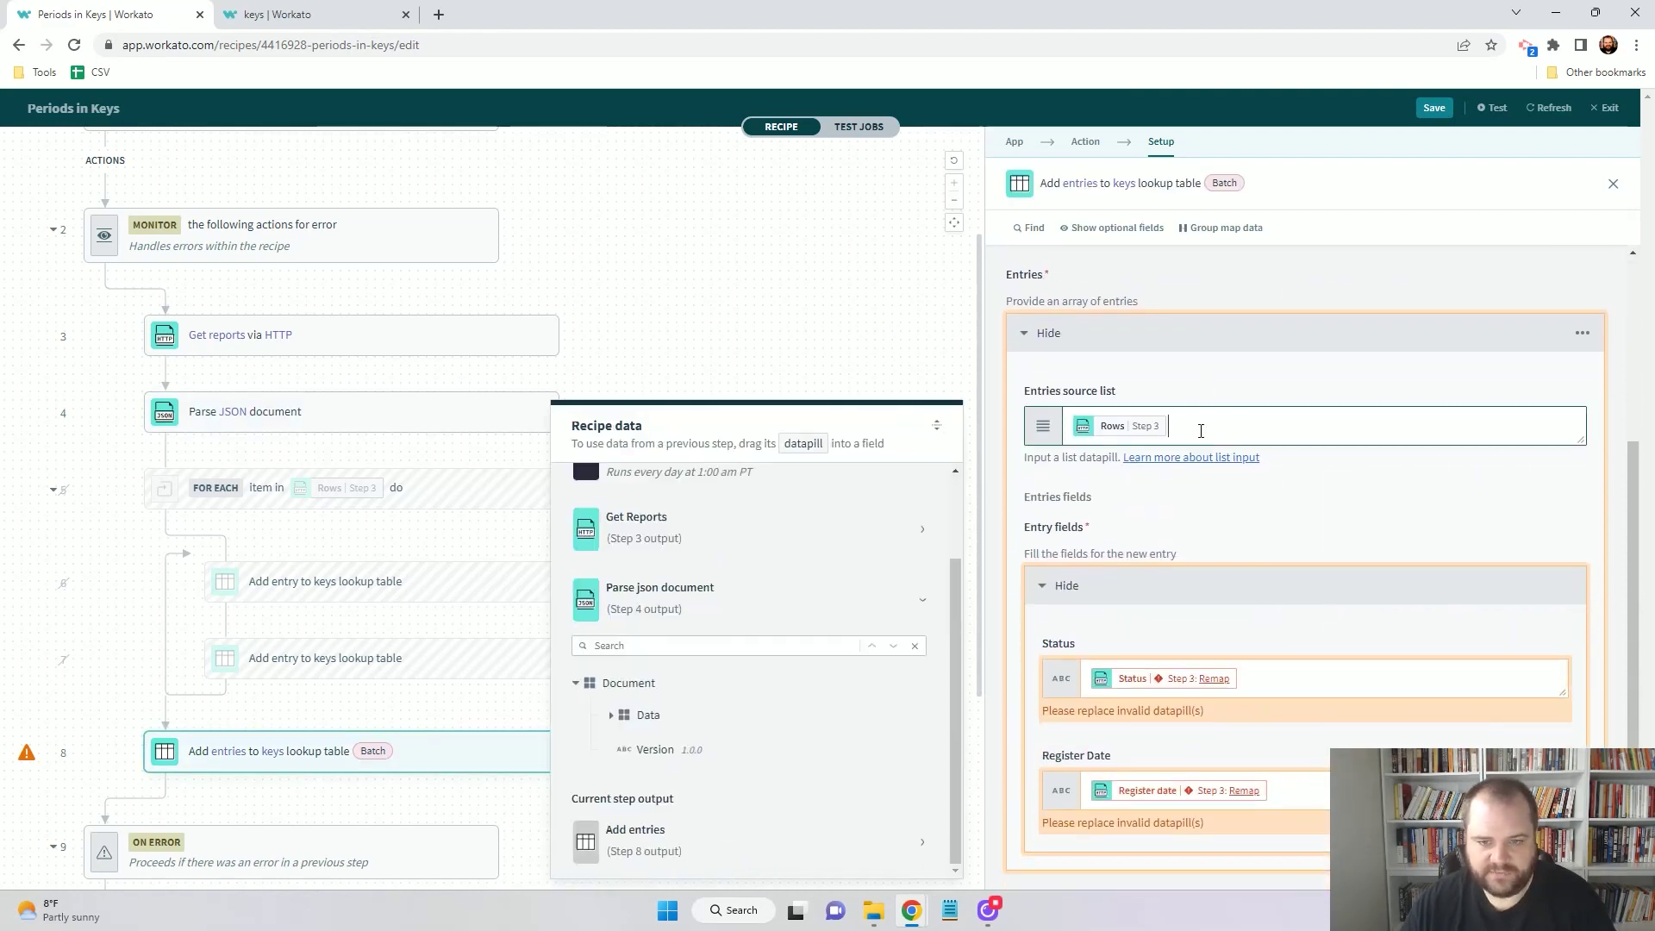
pyautogui.press('BackSpace')
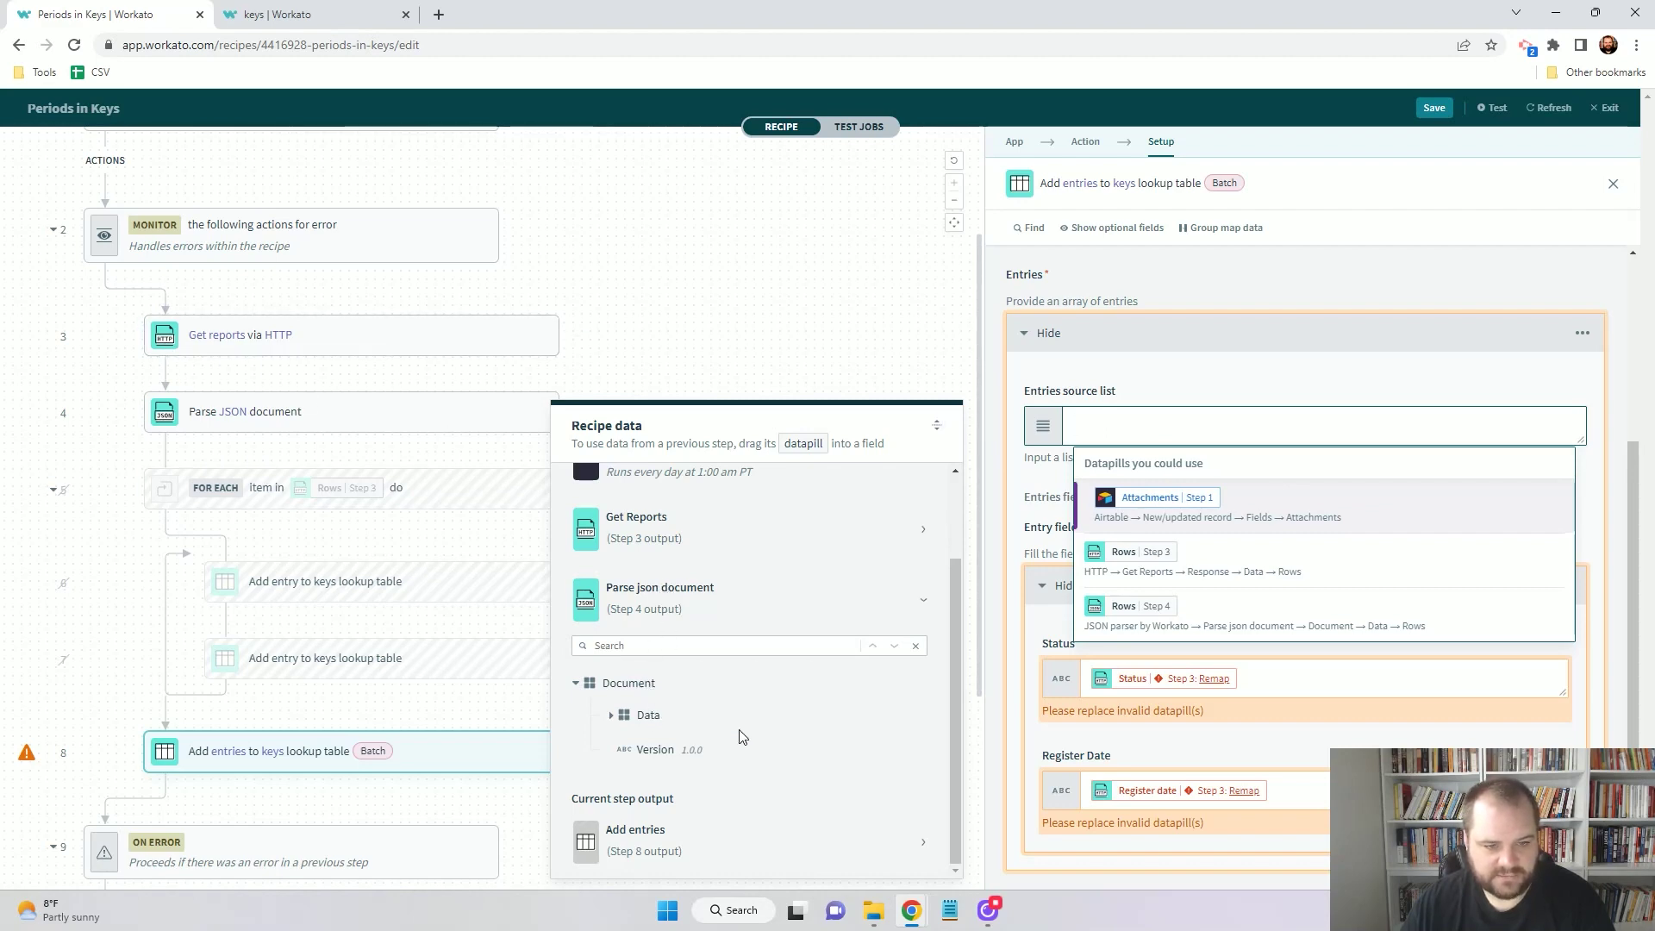
pyautogui.click(612, 716)
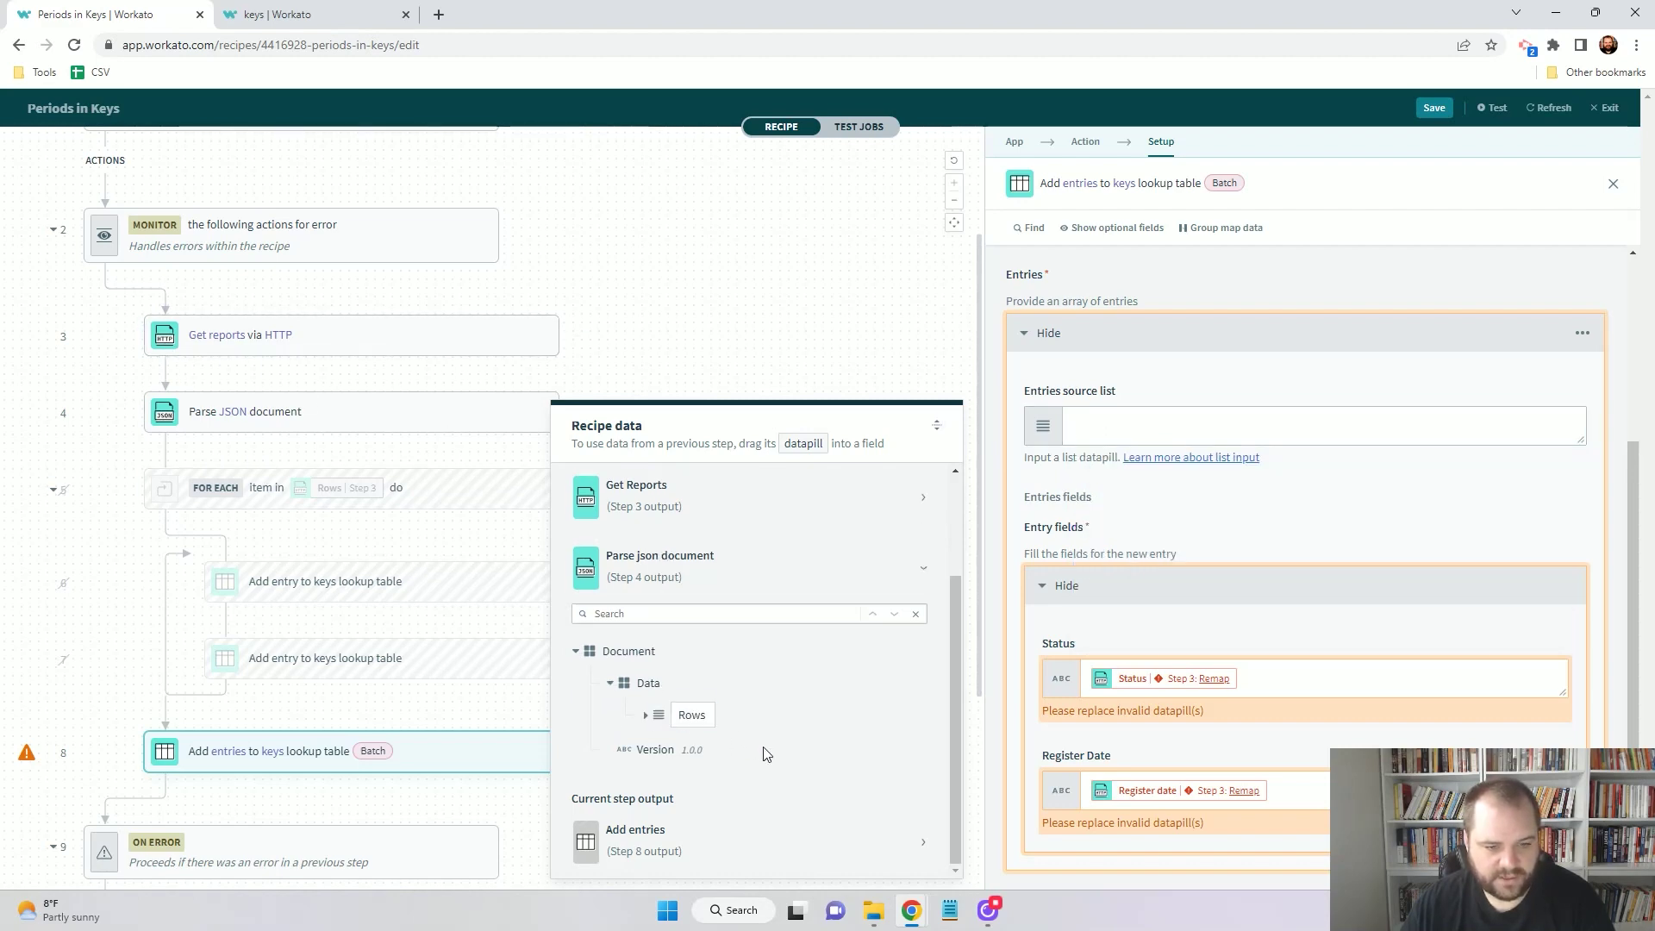
pyautogui.click(690, 715)
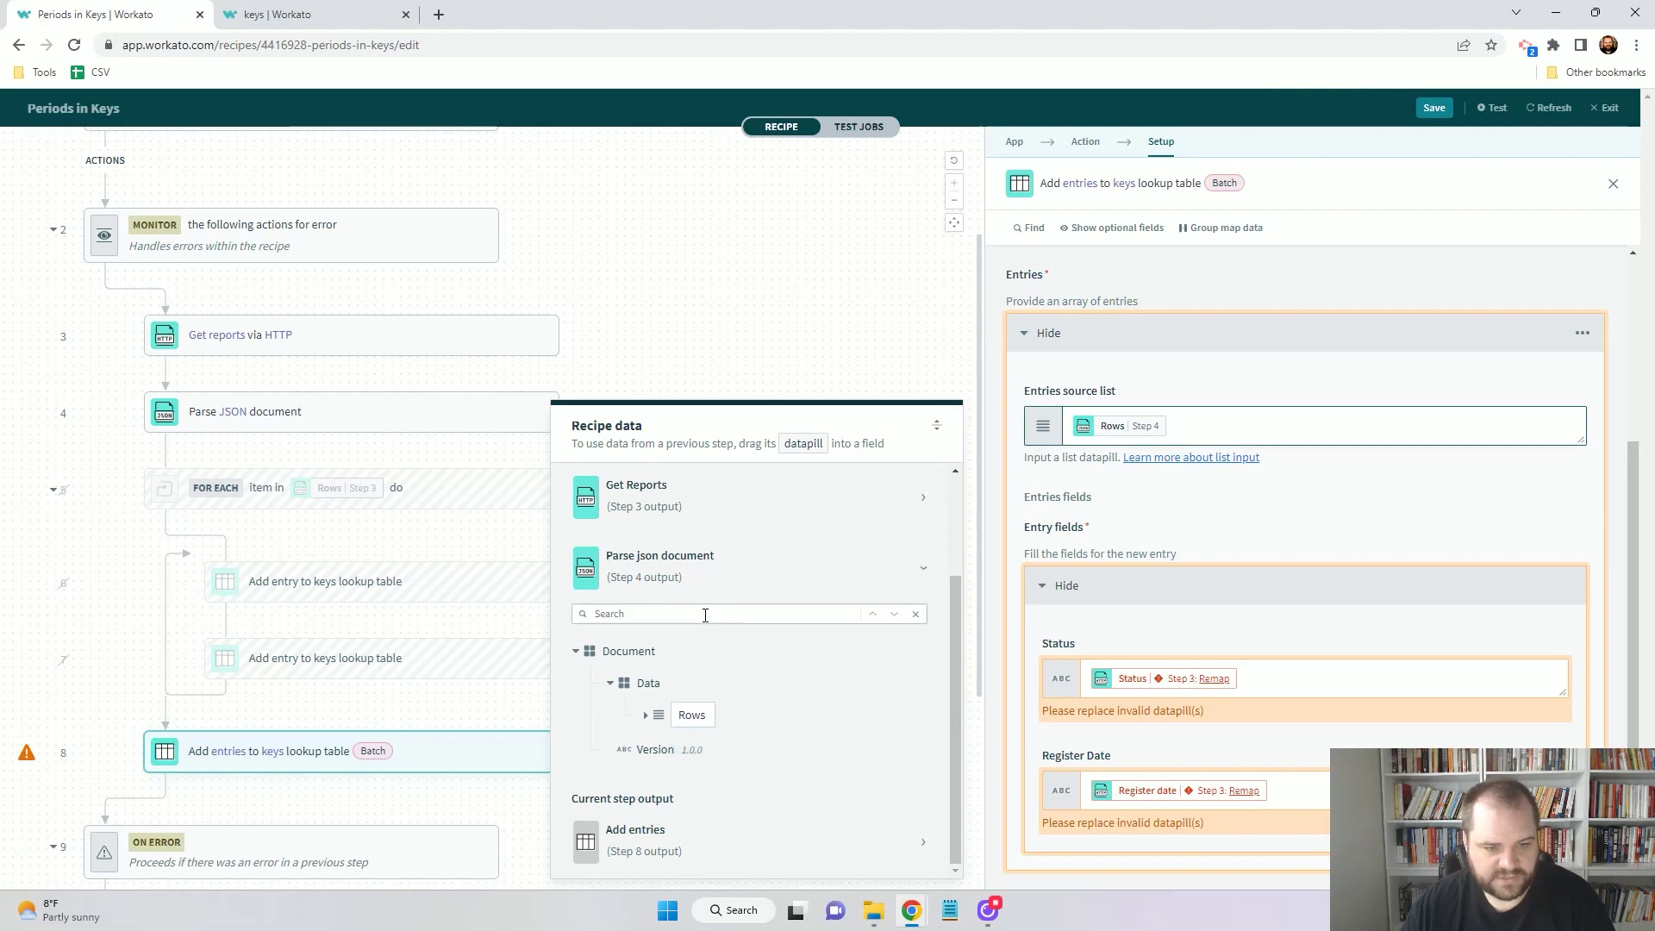
# - Map Status to Coursestatus and Register Date to Userregister date from step 4, then save
pyautogui.click(1293, 678)
pyautogui.press('BackSpace')
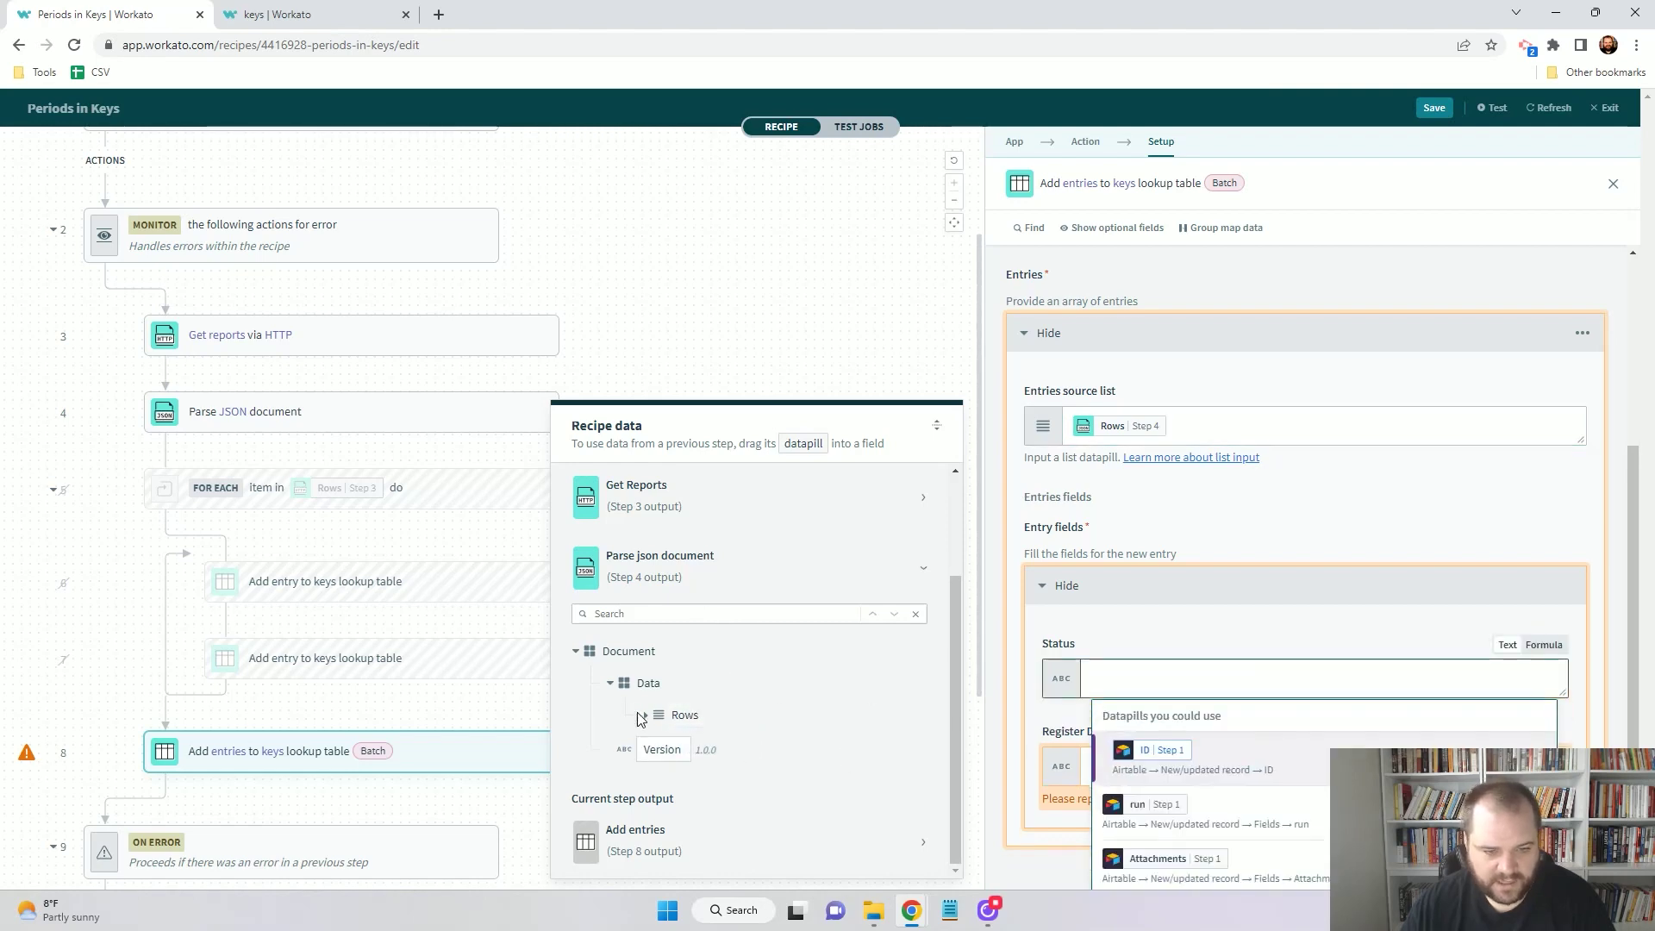
pyautogui.click(641, 716)
pyautogui.scroll(-1, 776, 771)
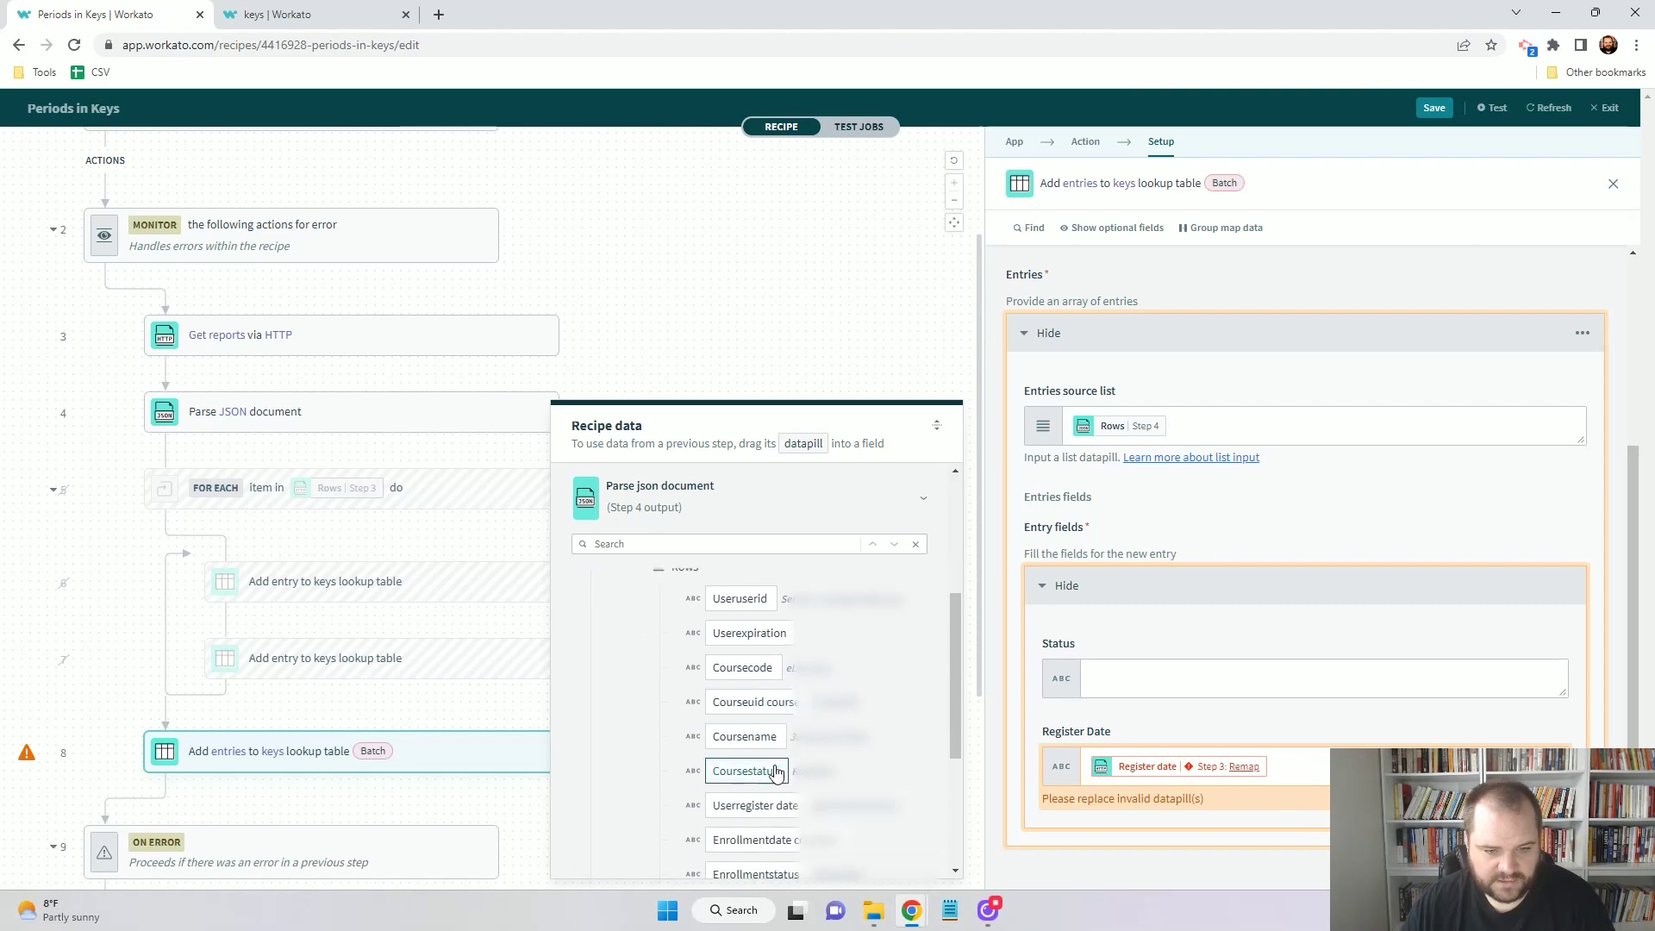
pyautogui.click(776, 770)
pyautogui.click(1268, 766)
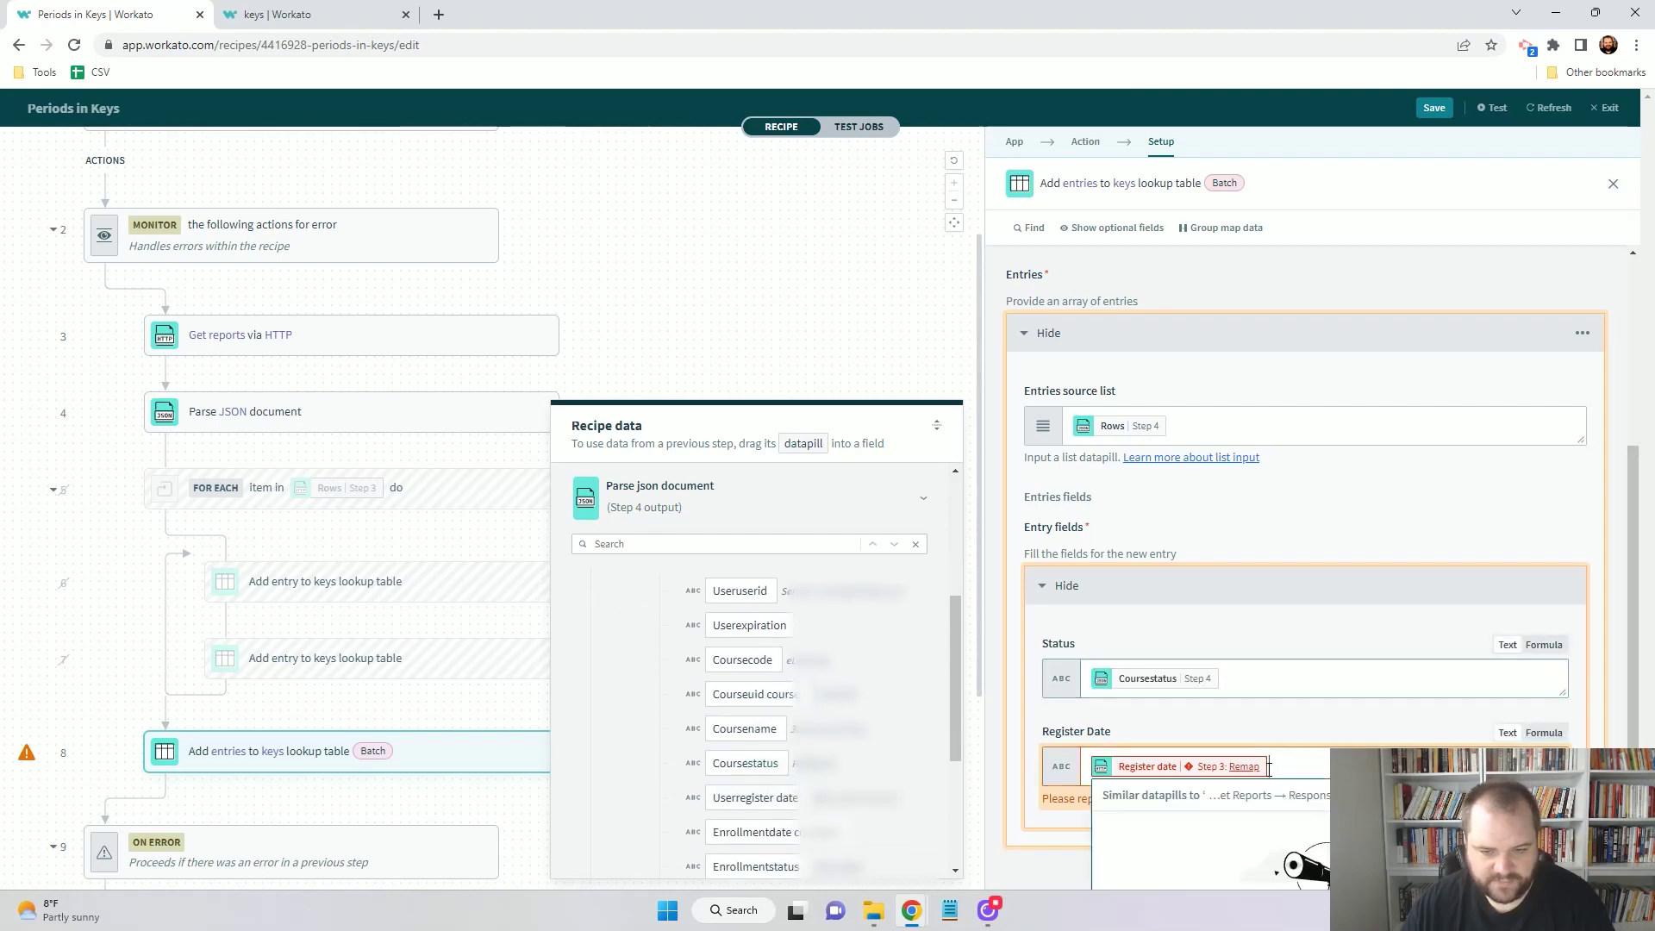
pyautogui.press('BackSpace')
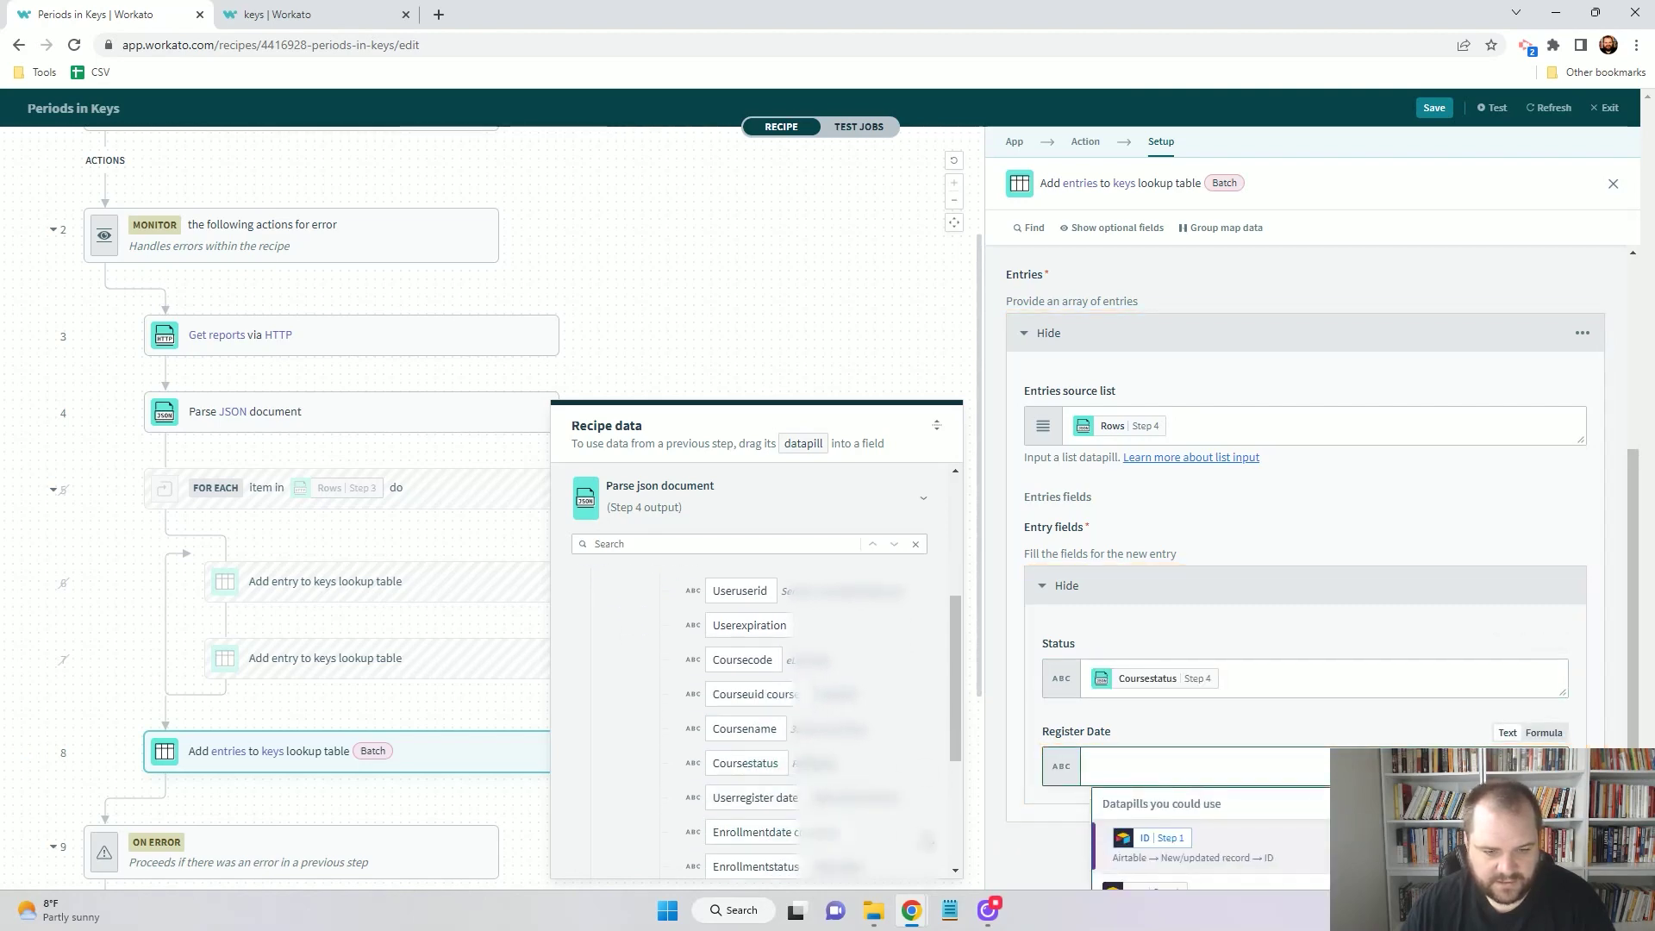
pyautogui.scroll(-1, 832, 760)
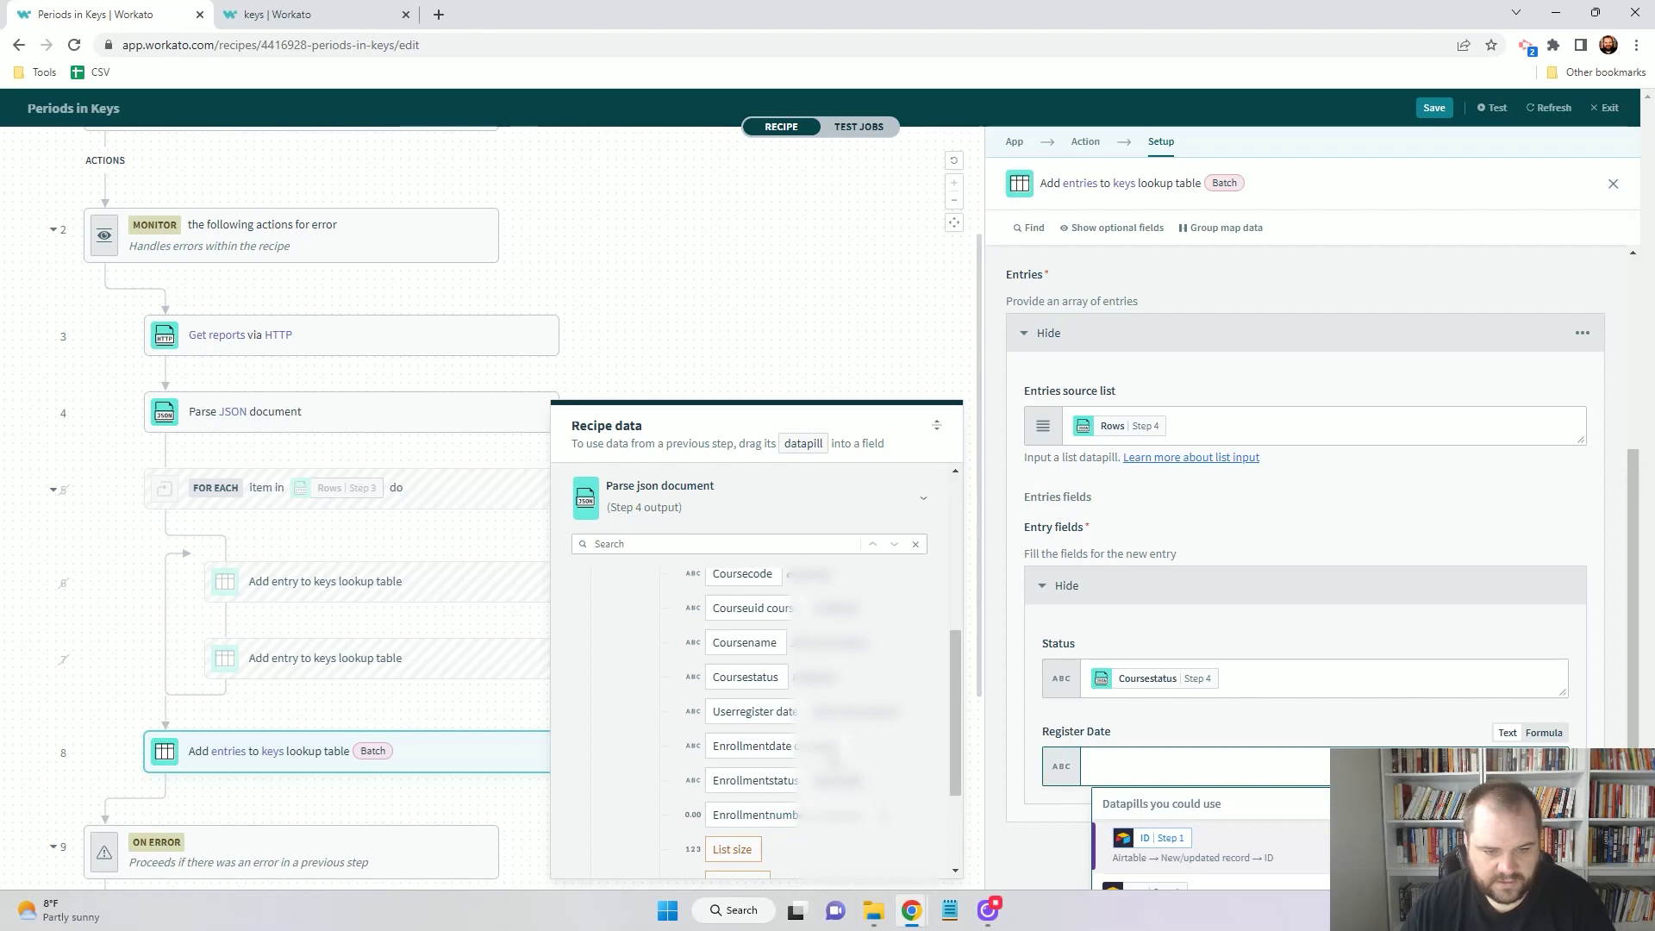
pyautogui.moveTo(755, 711); pyautogui.dragTo(1155, 767)
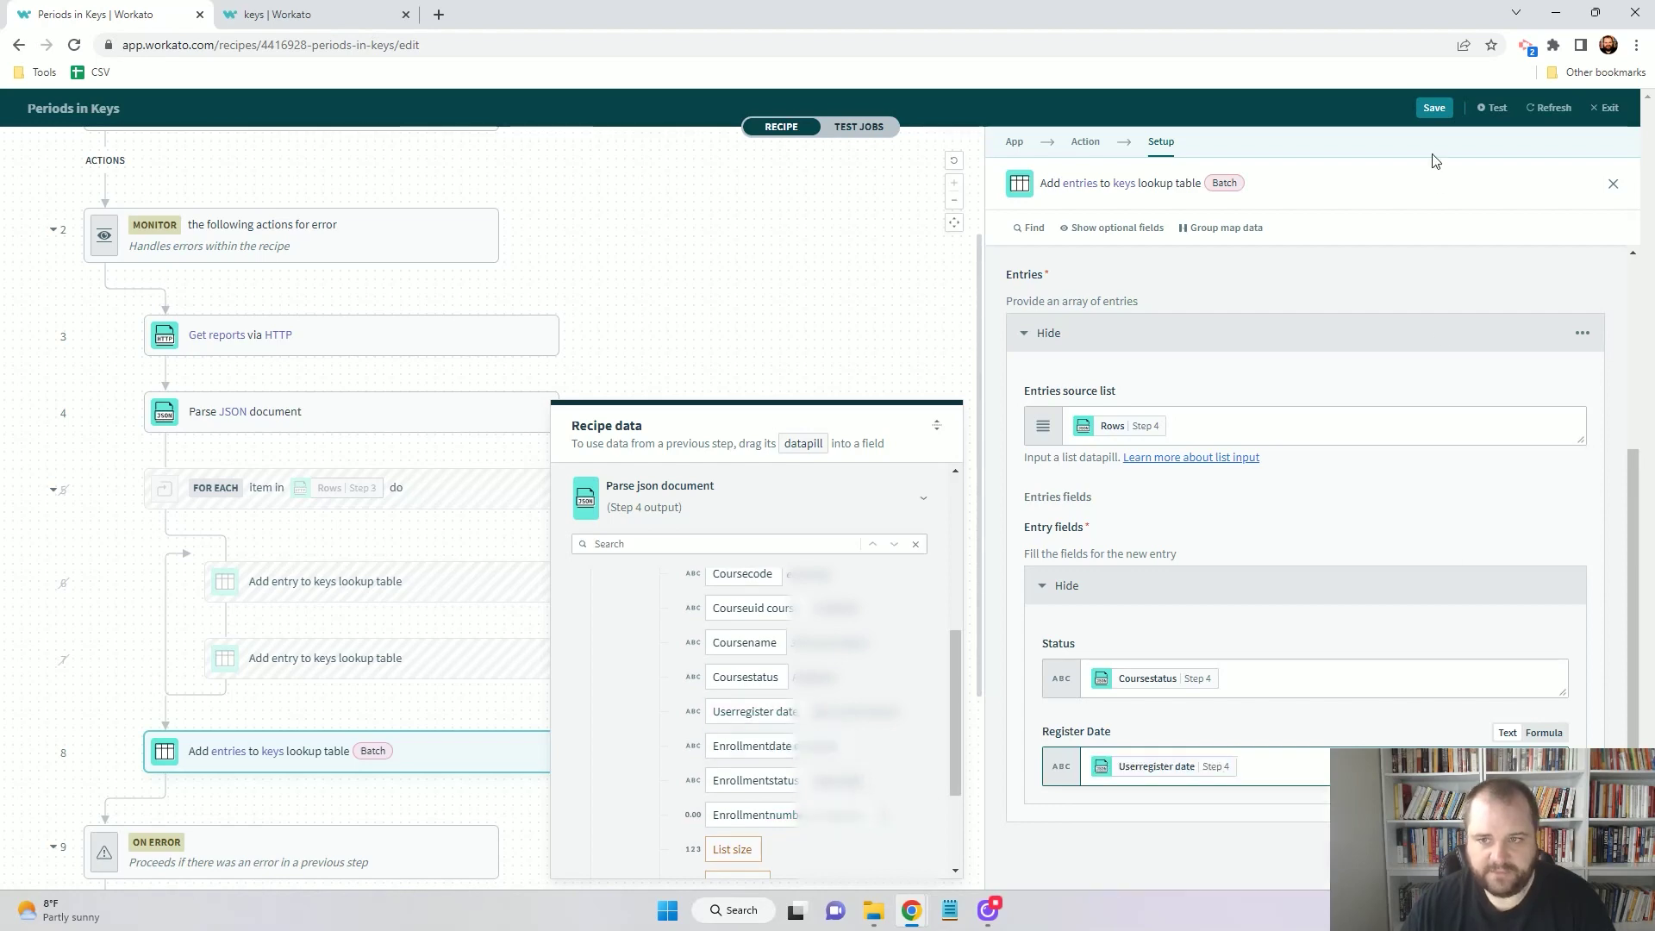
pyautogui.click(1433, 107)
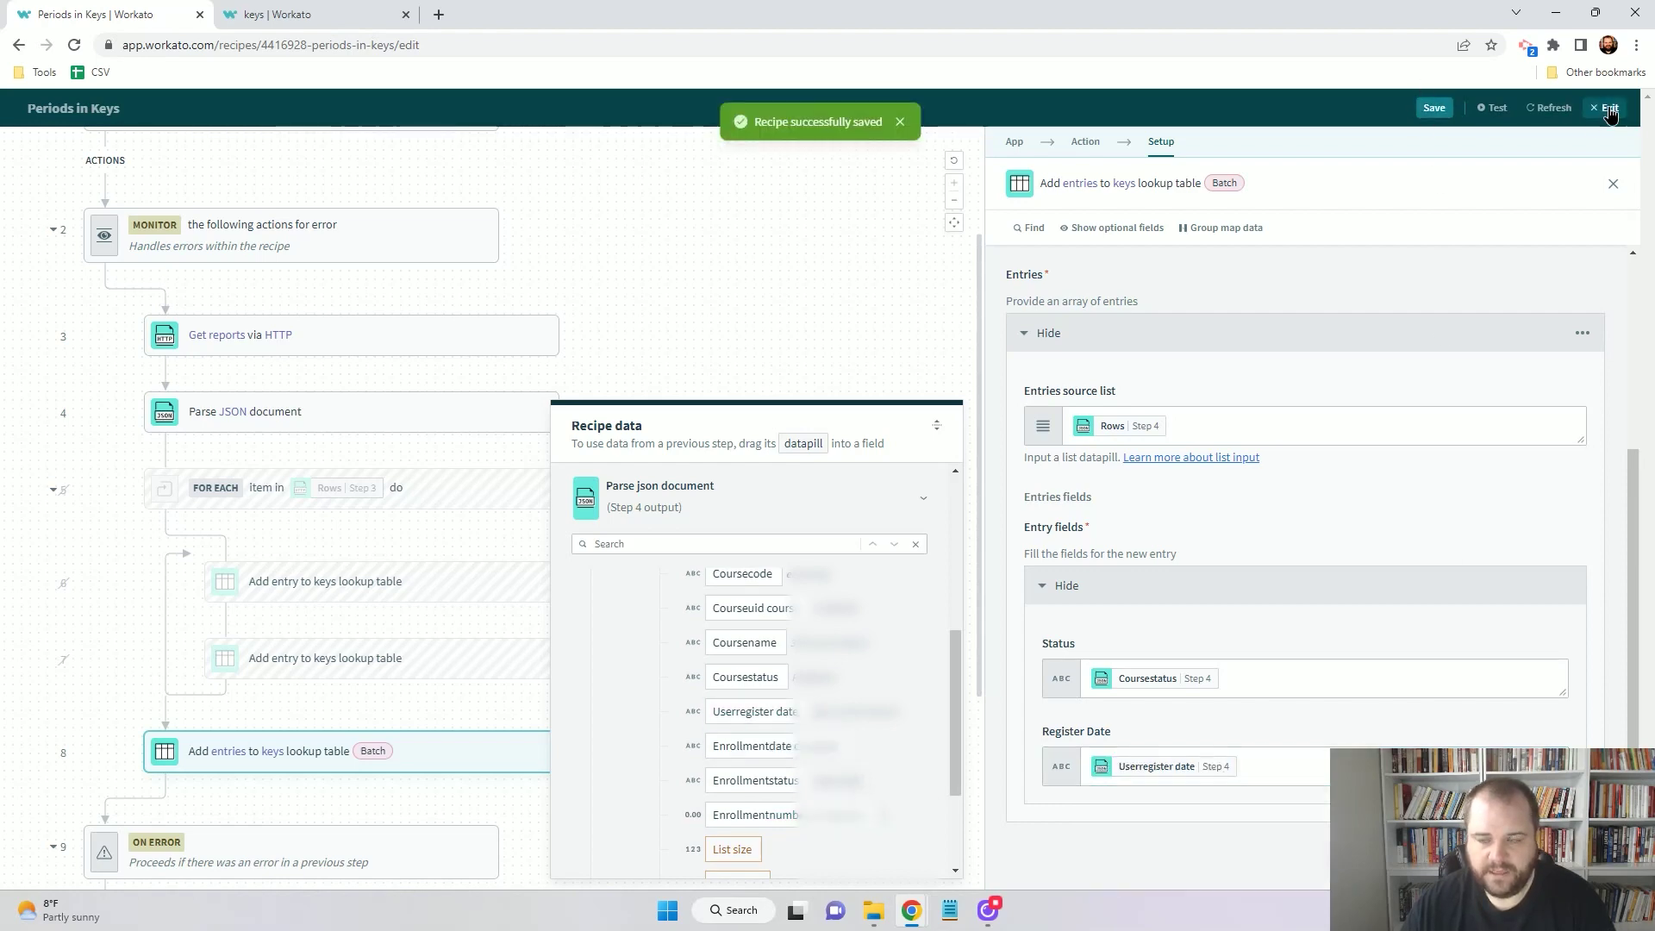
# - Open the latest job, then reload the keys lookup table to confirm 10 Published entries with register dates
pyautogui.click(1609, 109)
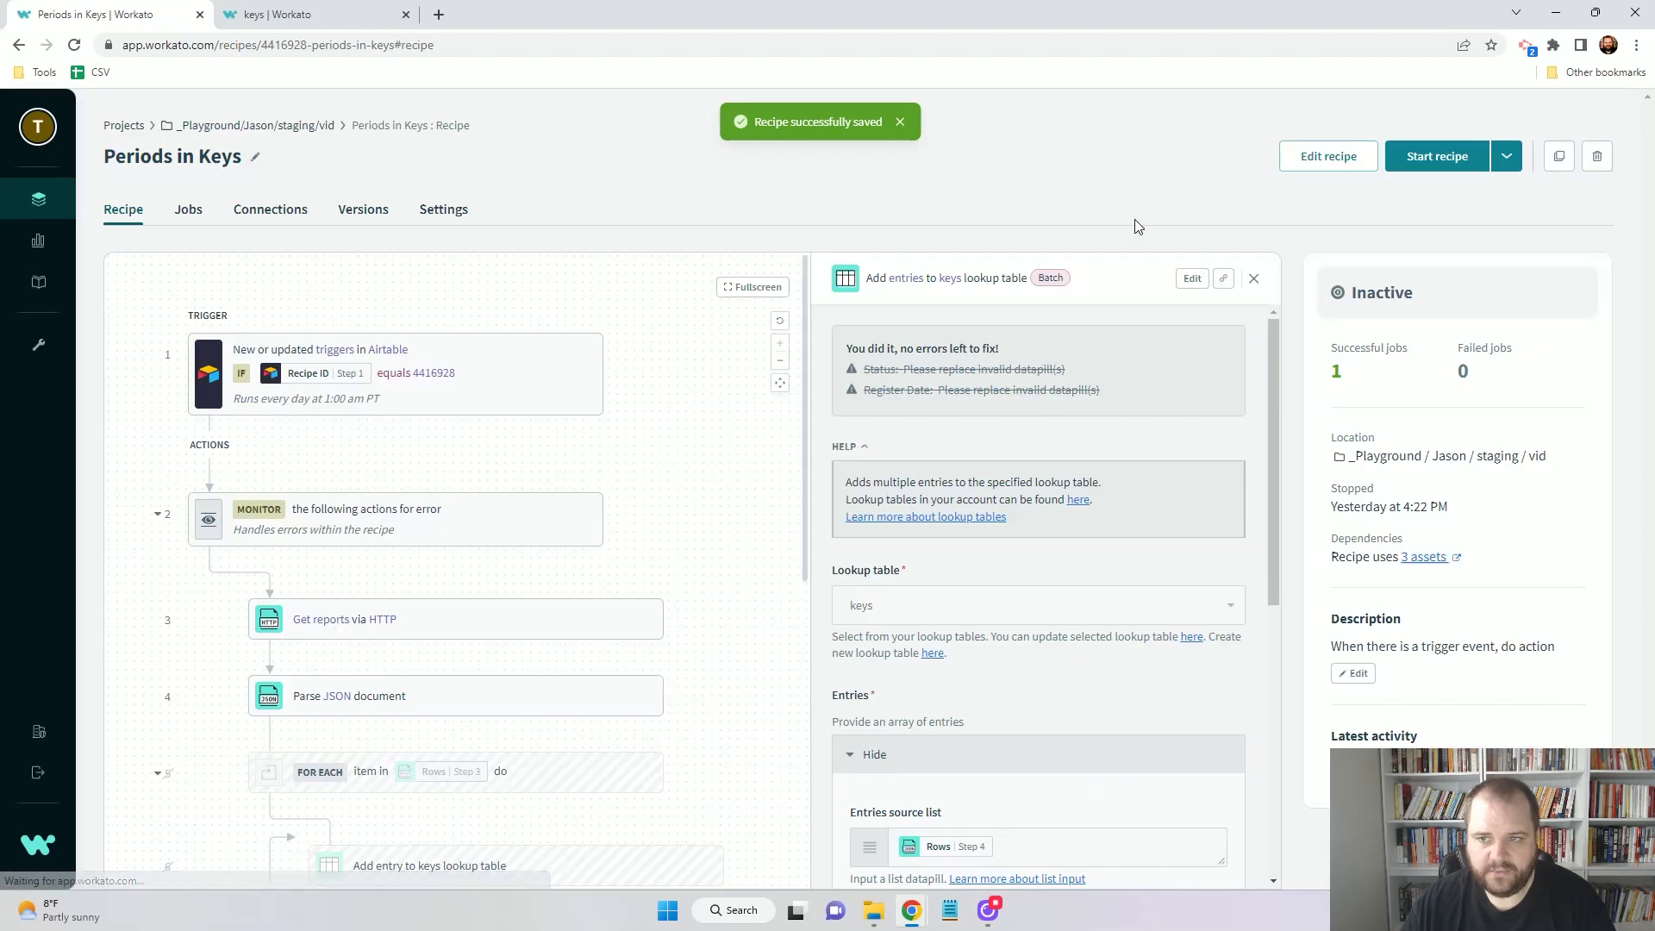
pyautogui.click(191, 214)
pyautogui.click(624, 378)
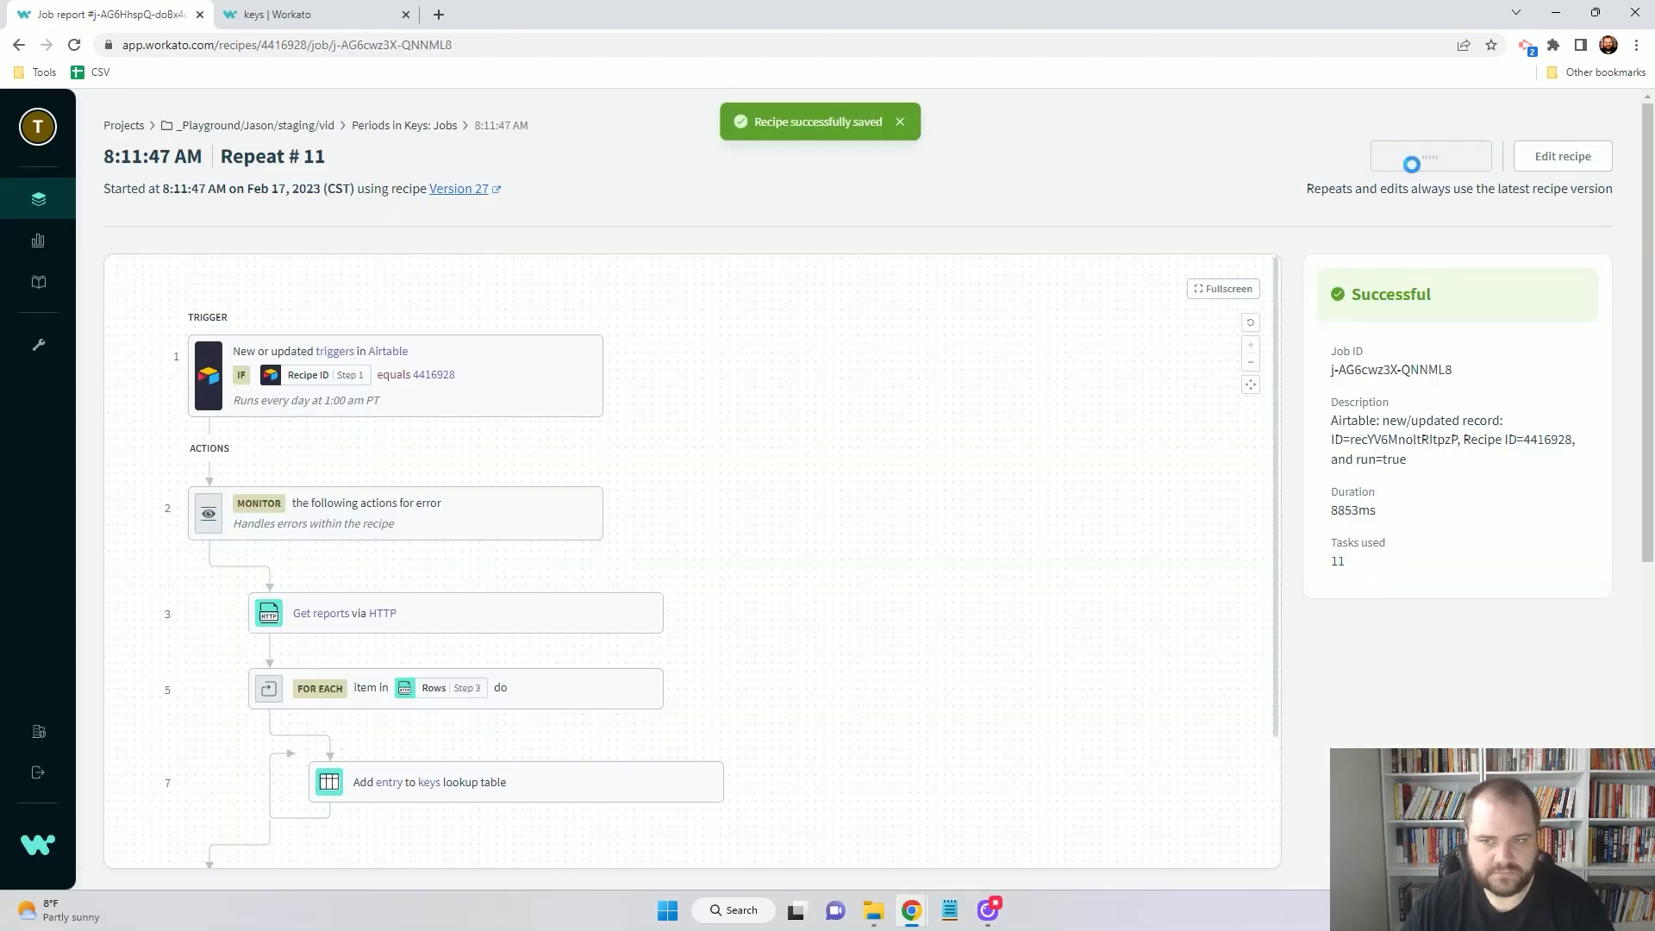
pyautogui.click(285, 15)
pyautogui.click(74, 45)
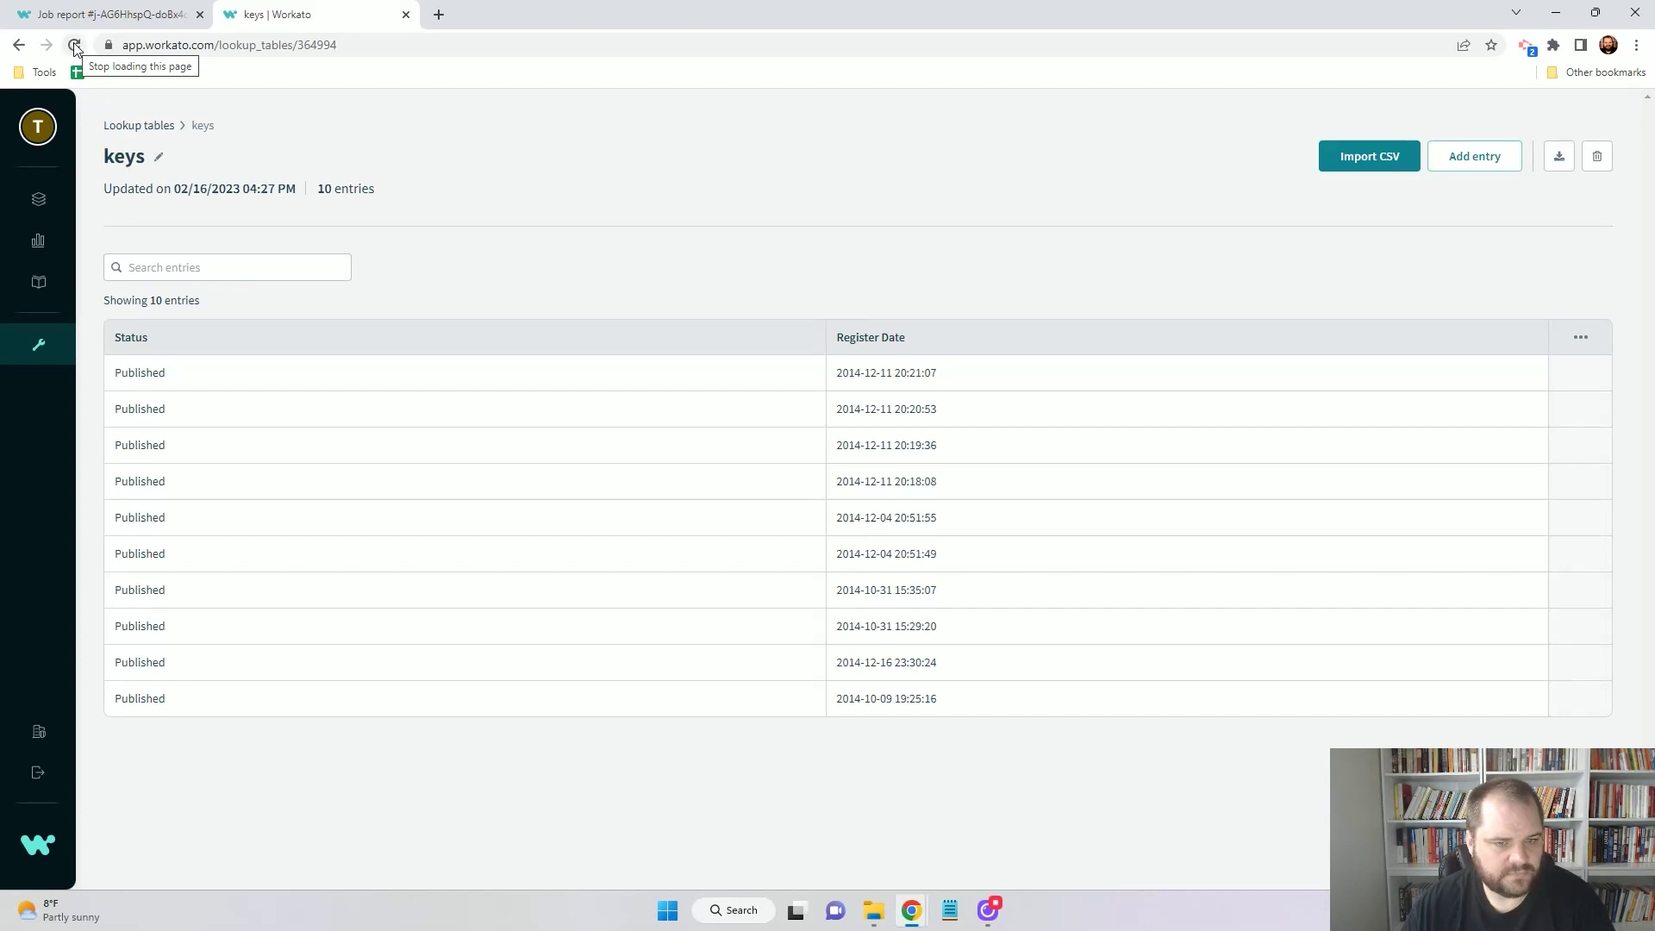